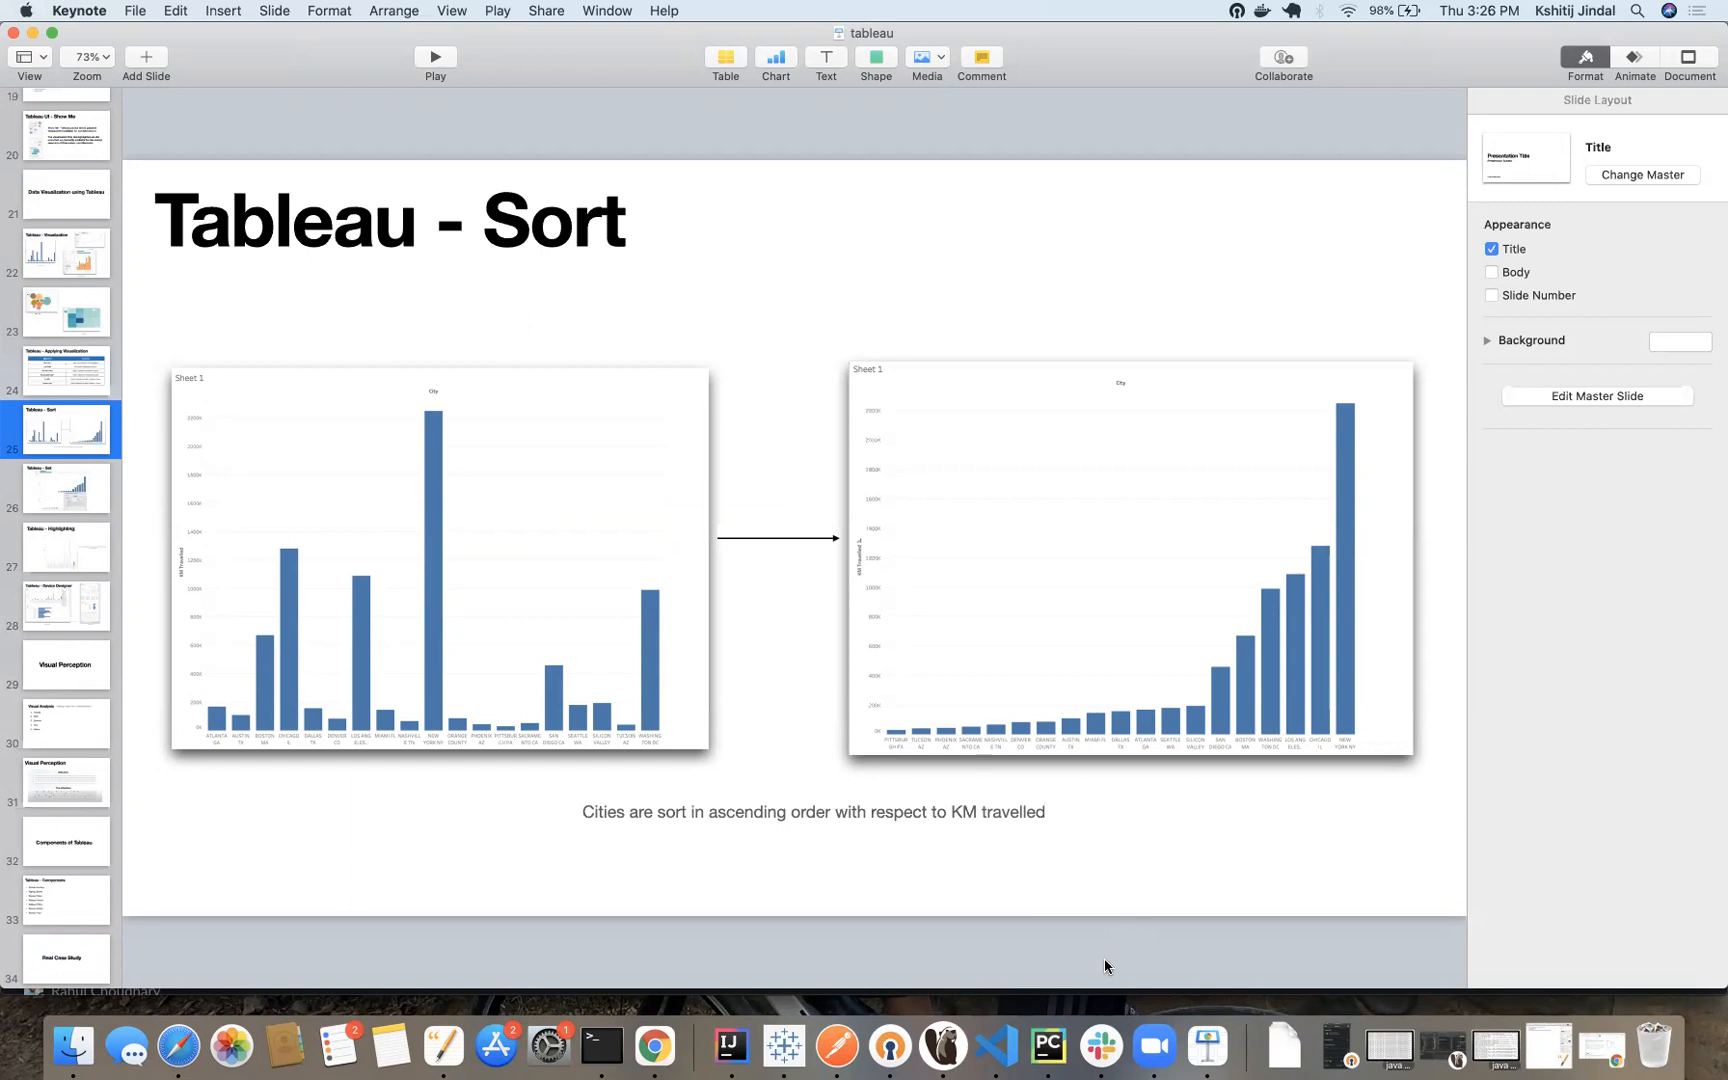
Switch to Tableau and sort the cities in the Market penetration sheet in ascending order by count of Cab_Data.csv
{"action": "left_click", "coordinate": [784, 1046]}
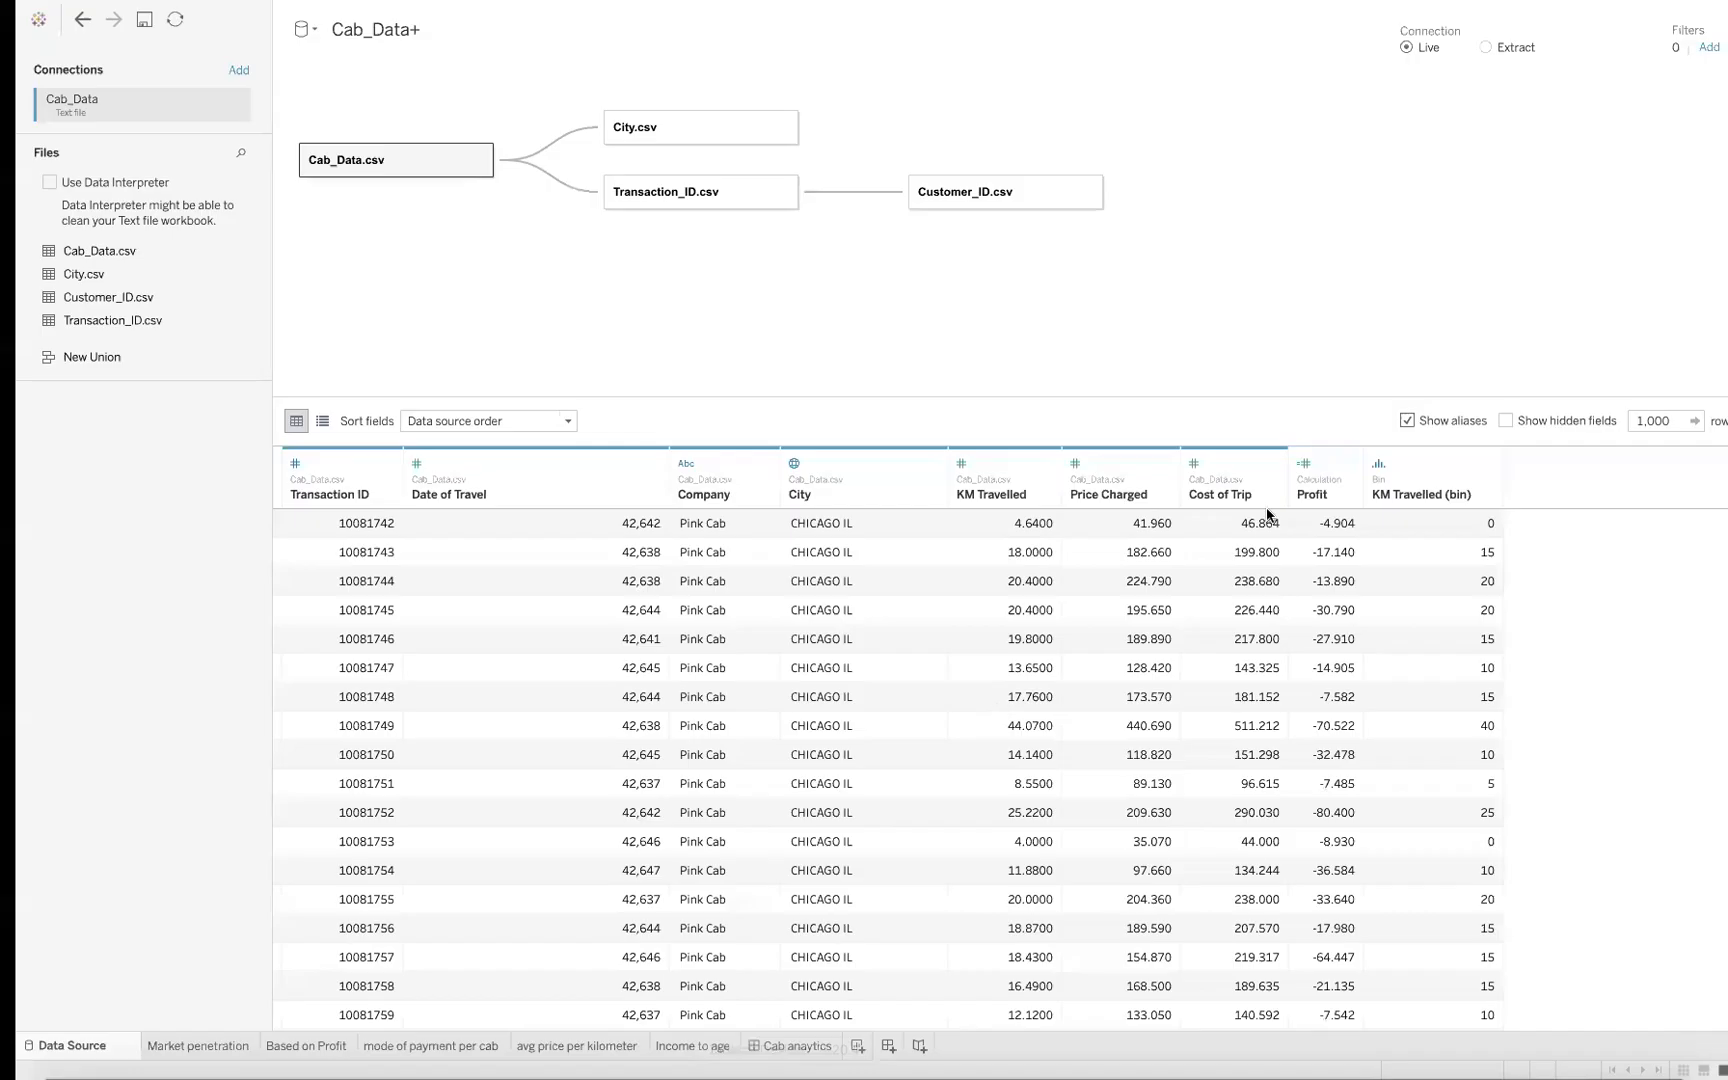
{"action": "left_click", "coordinate": [182, 1046]}
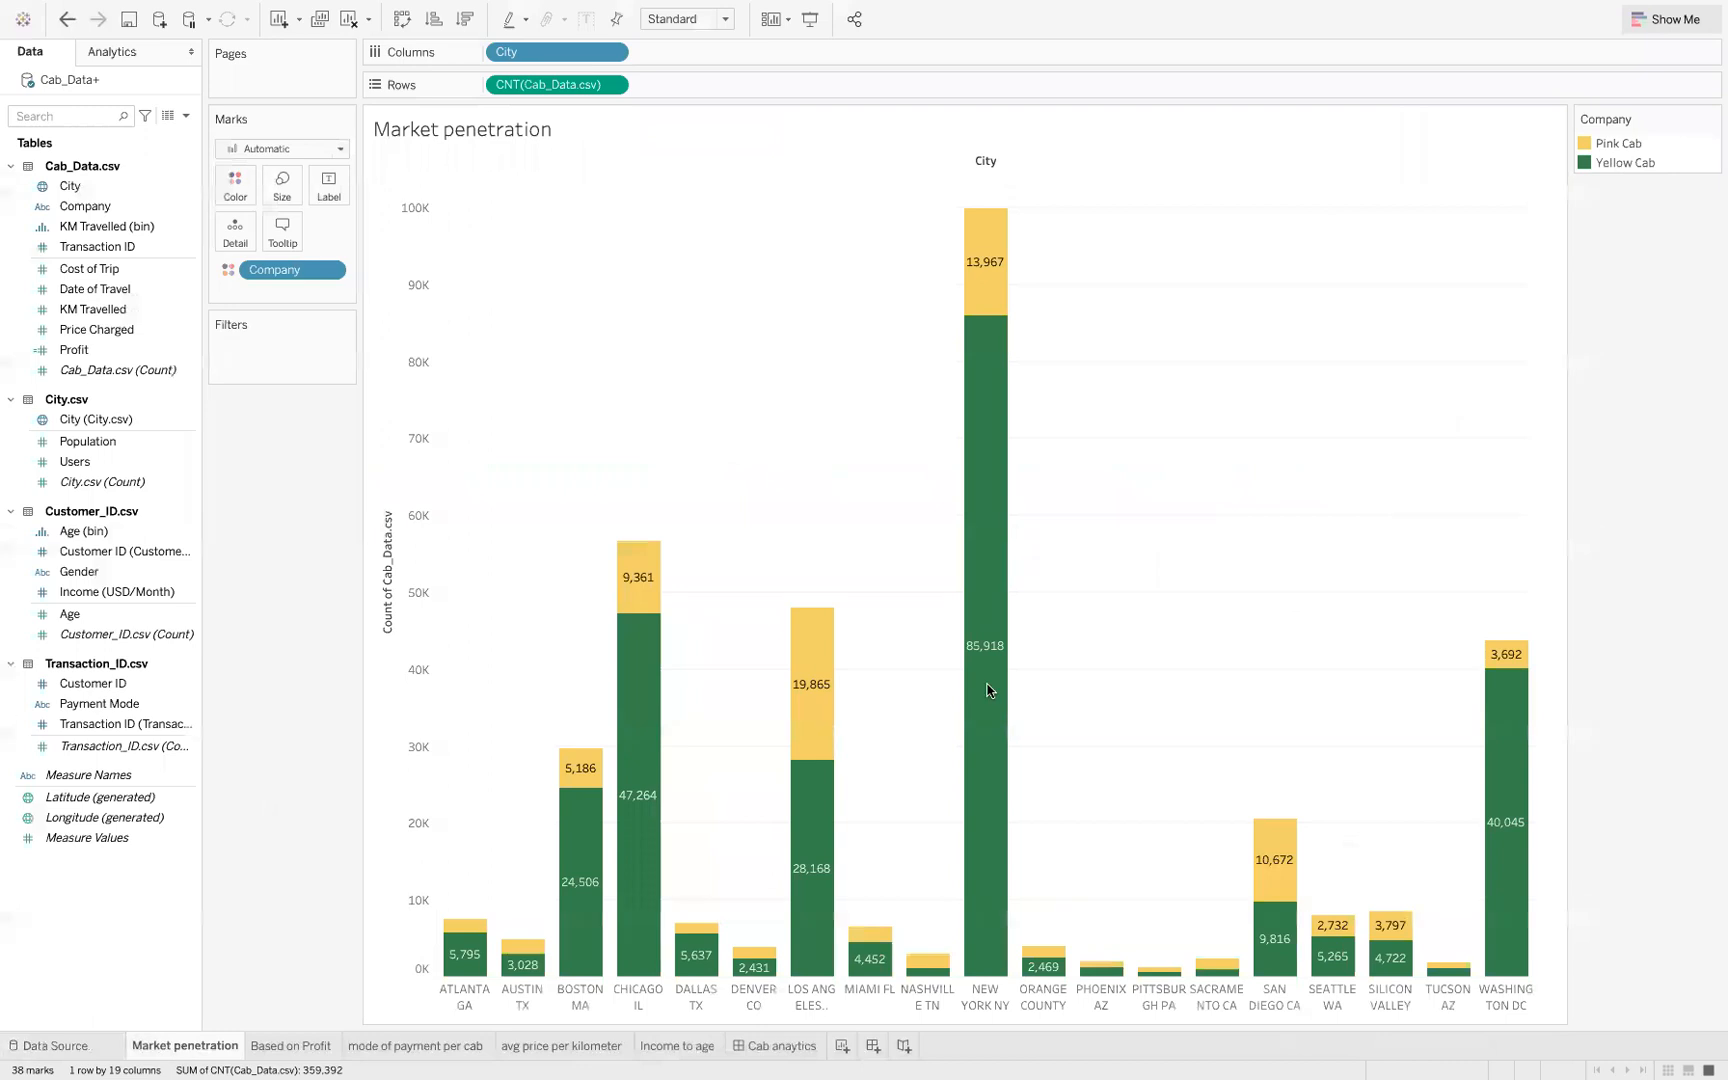
{"action": "left_click", "coordinate": [1667, 19]}
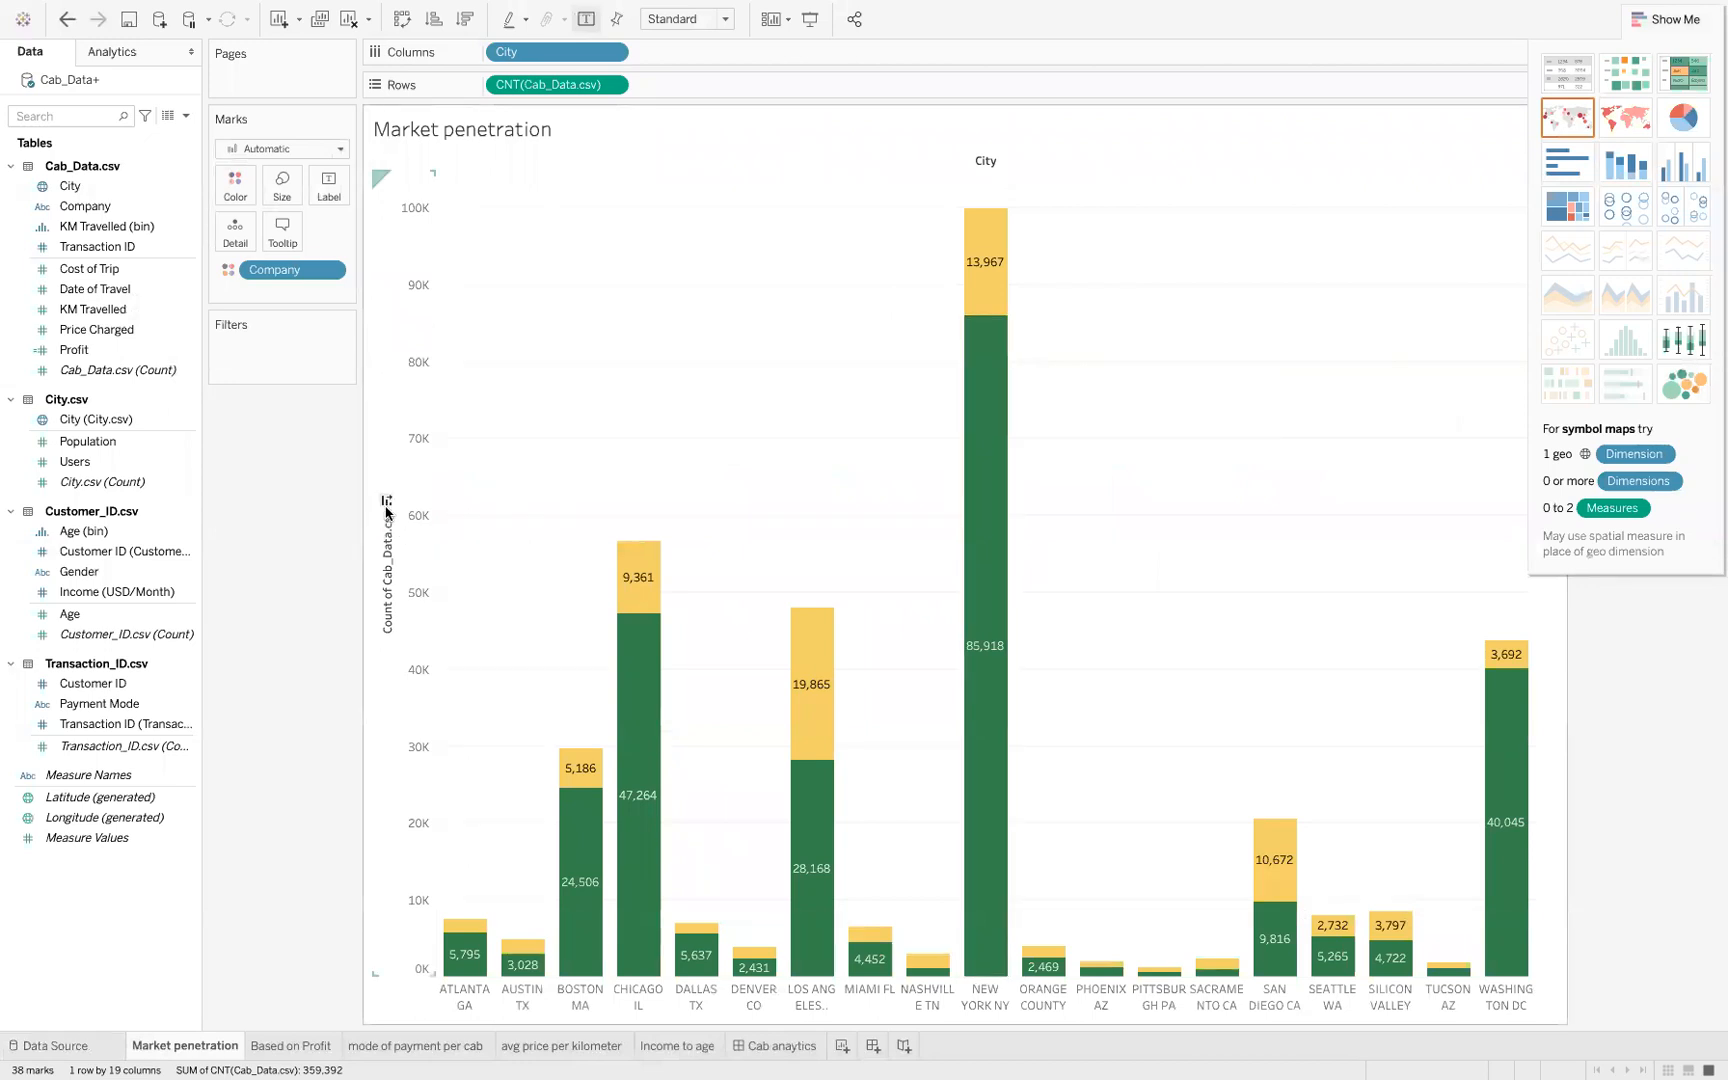
{"action": "left_click", "coordinate": [385, 506]}
{"action": "left_click", "coordinate": [385, 505]}
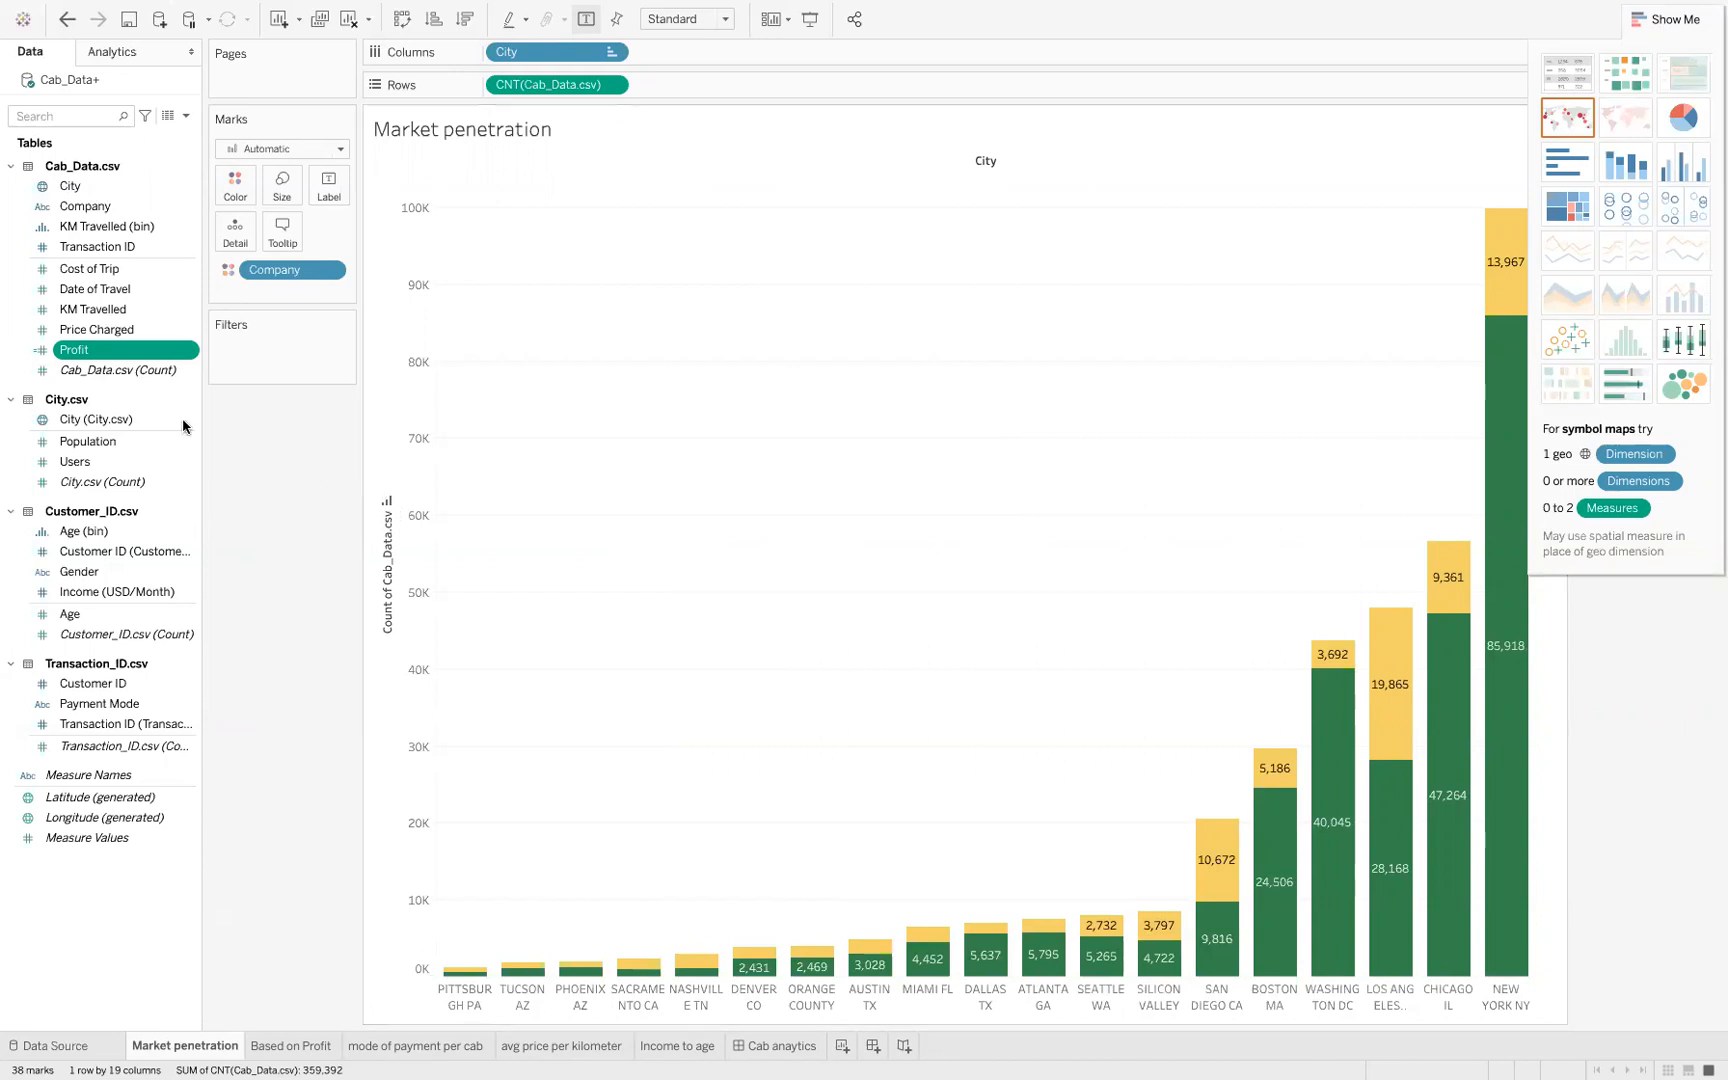
{"action": "right_click", "coordinate": [190, 368]}
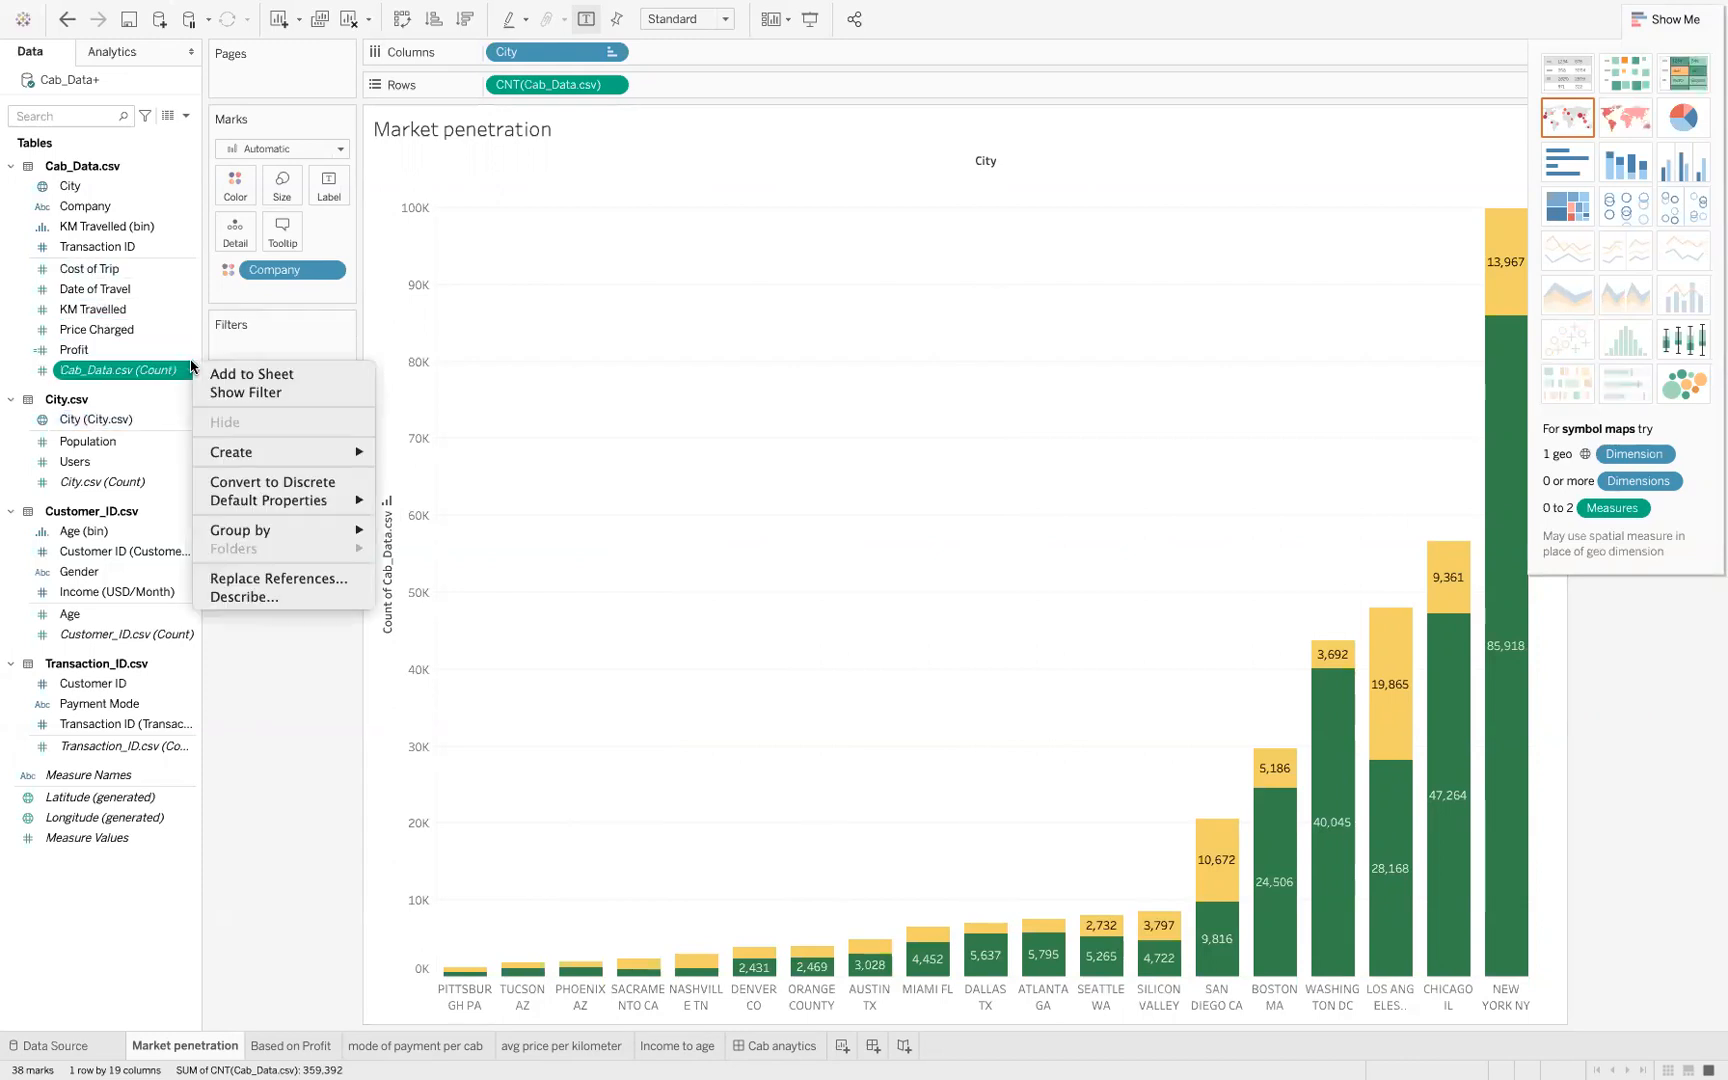
{"action": "left_click", "coordinate": [185, 372]}
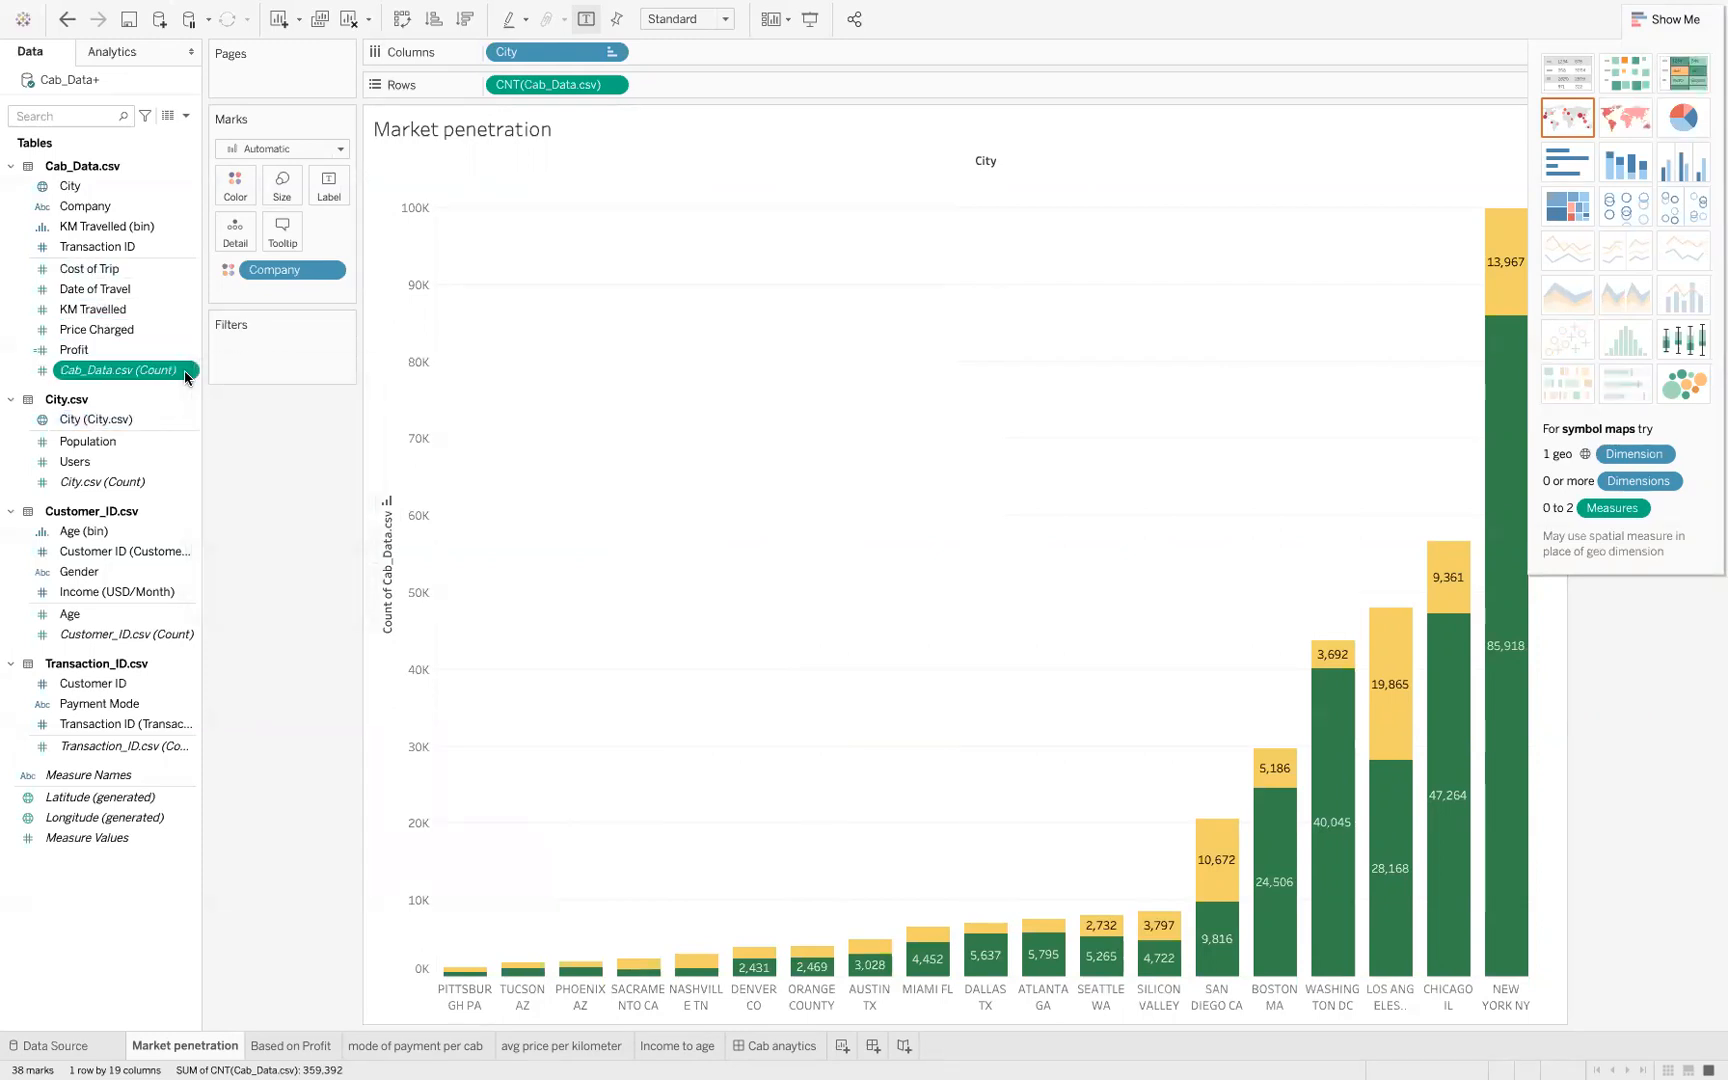
{"action": "right_click", "coordinate": [185, 372]}
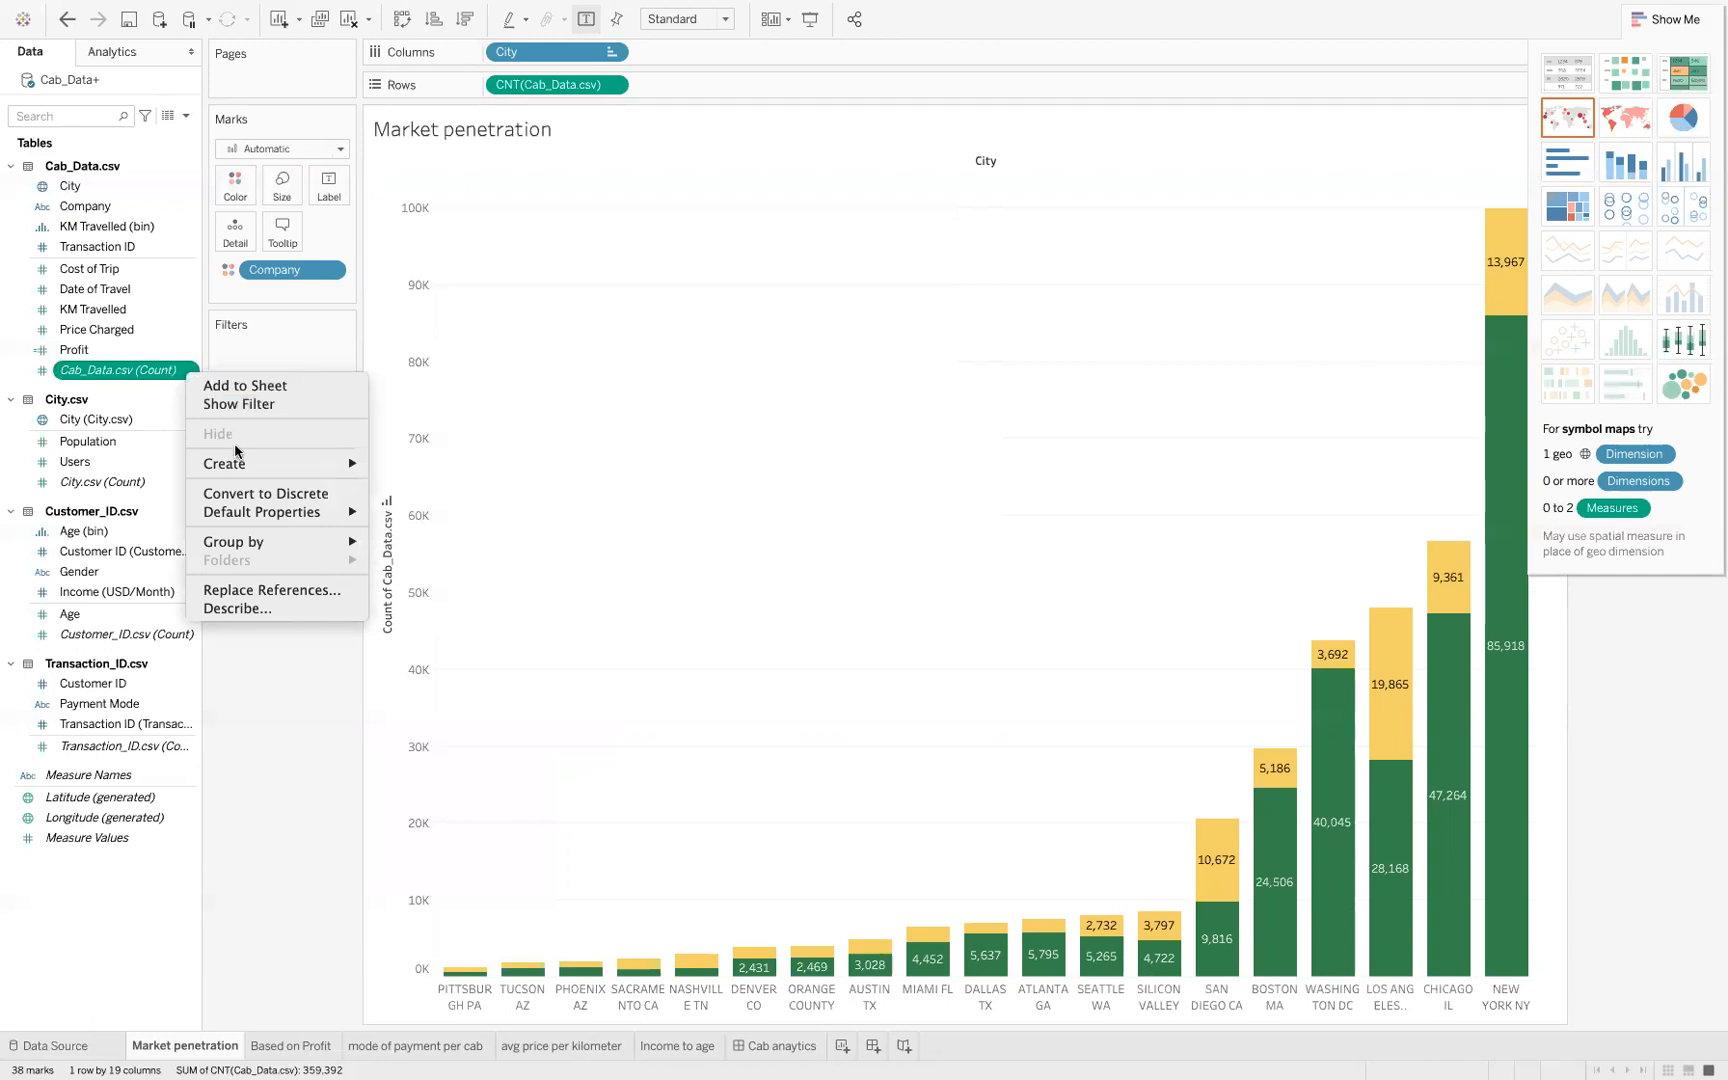
{"action": "mouse_move", "coordinate": [244, 462]}
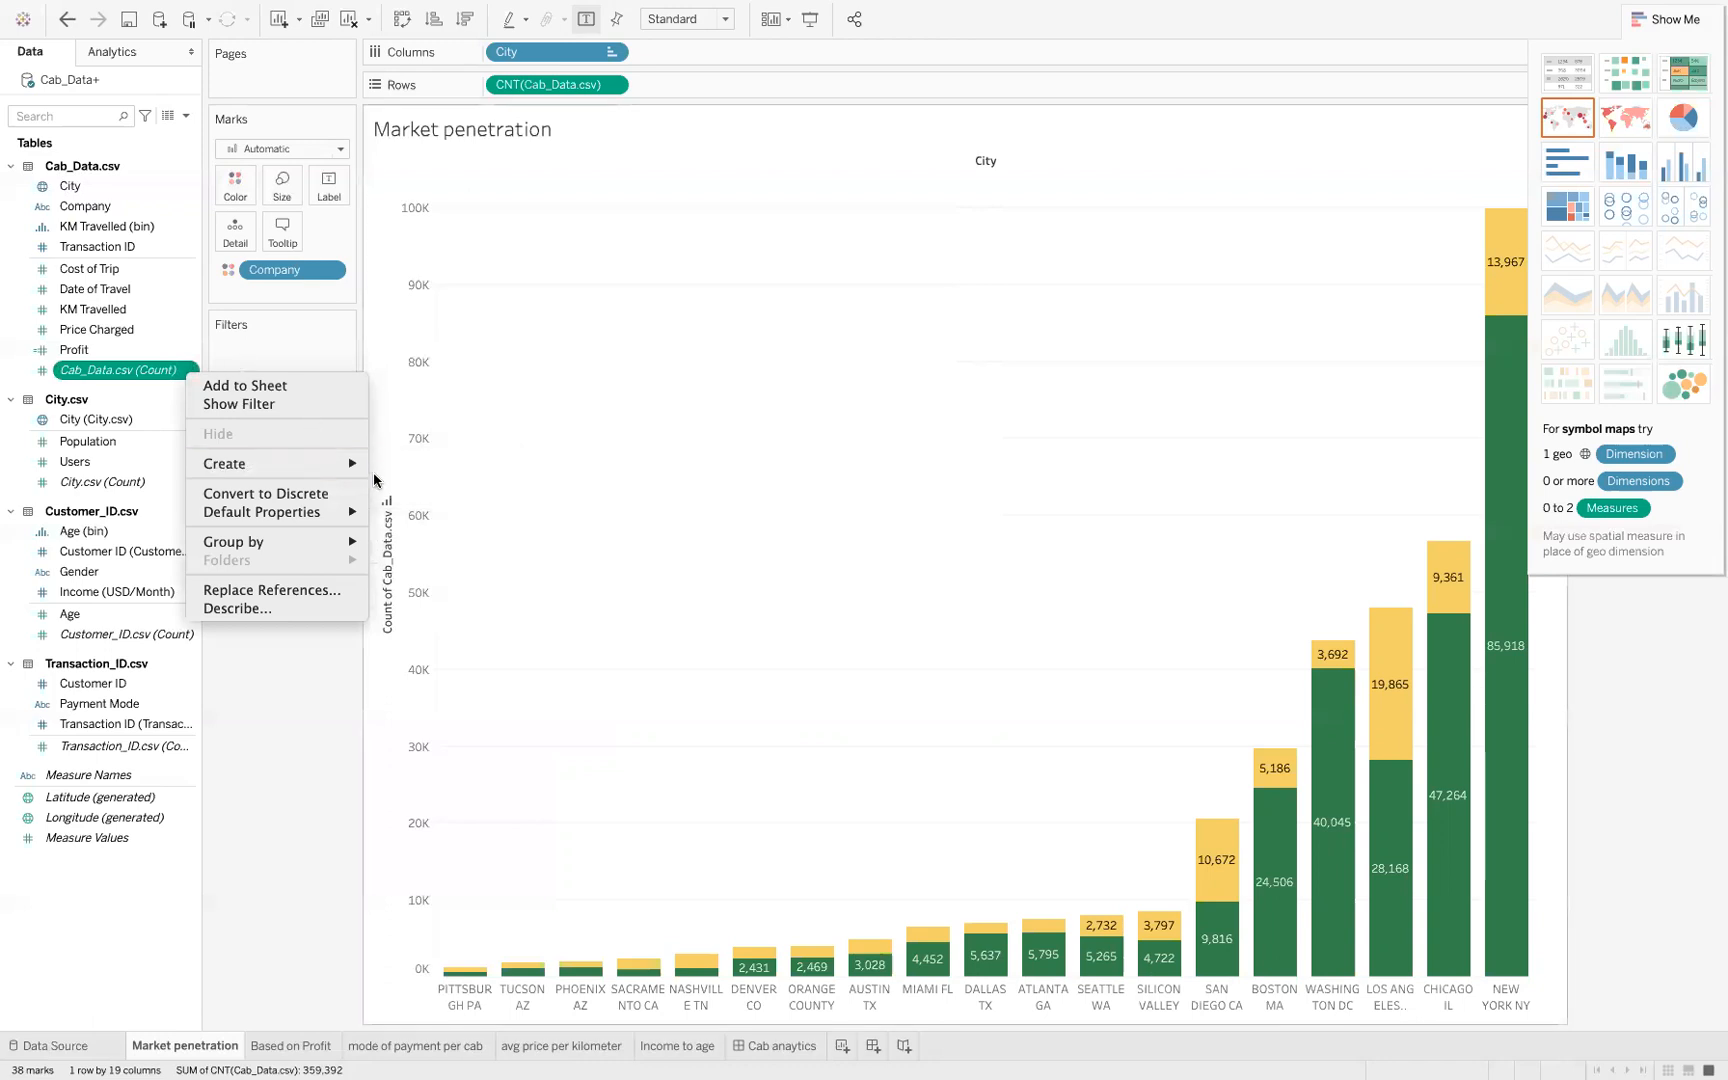
{"action": "left_click", "coordinate": [133, 574]}
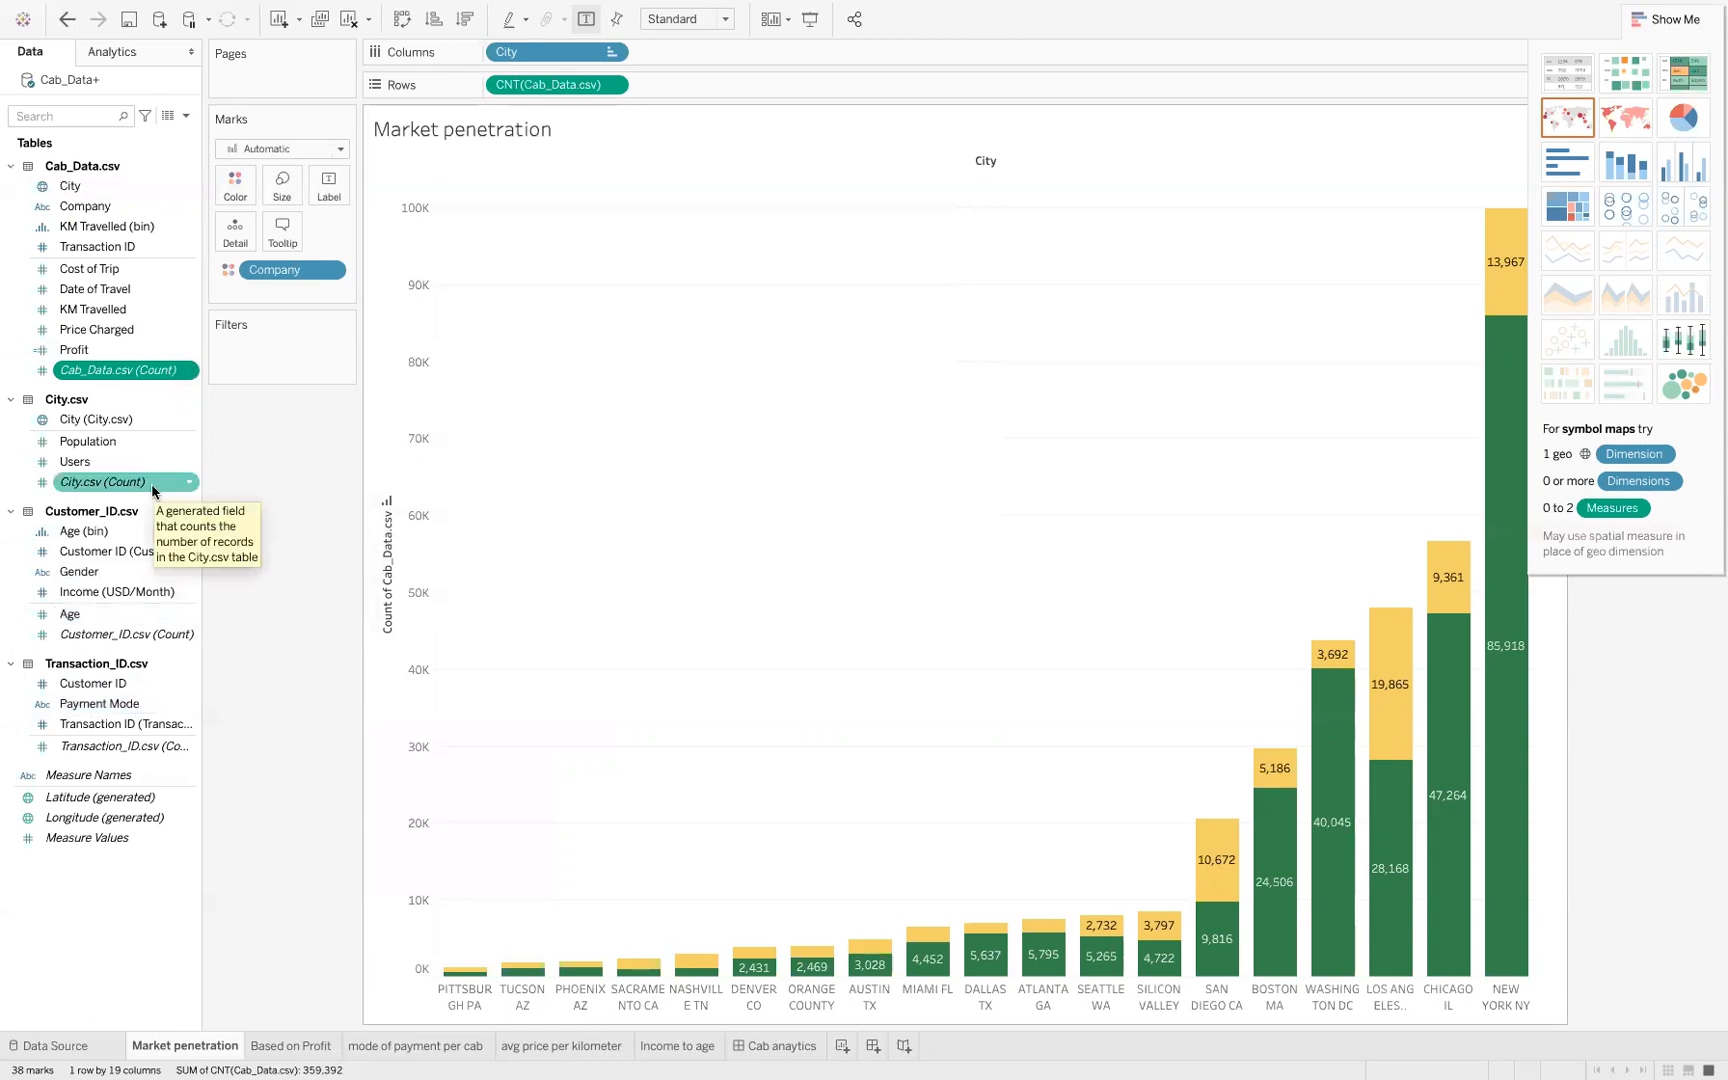
Open the calculated field editor for KM Travelled to view its formula, and close it without saving
{"action": "right_click", "coordinate": [183, 307]}
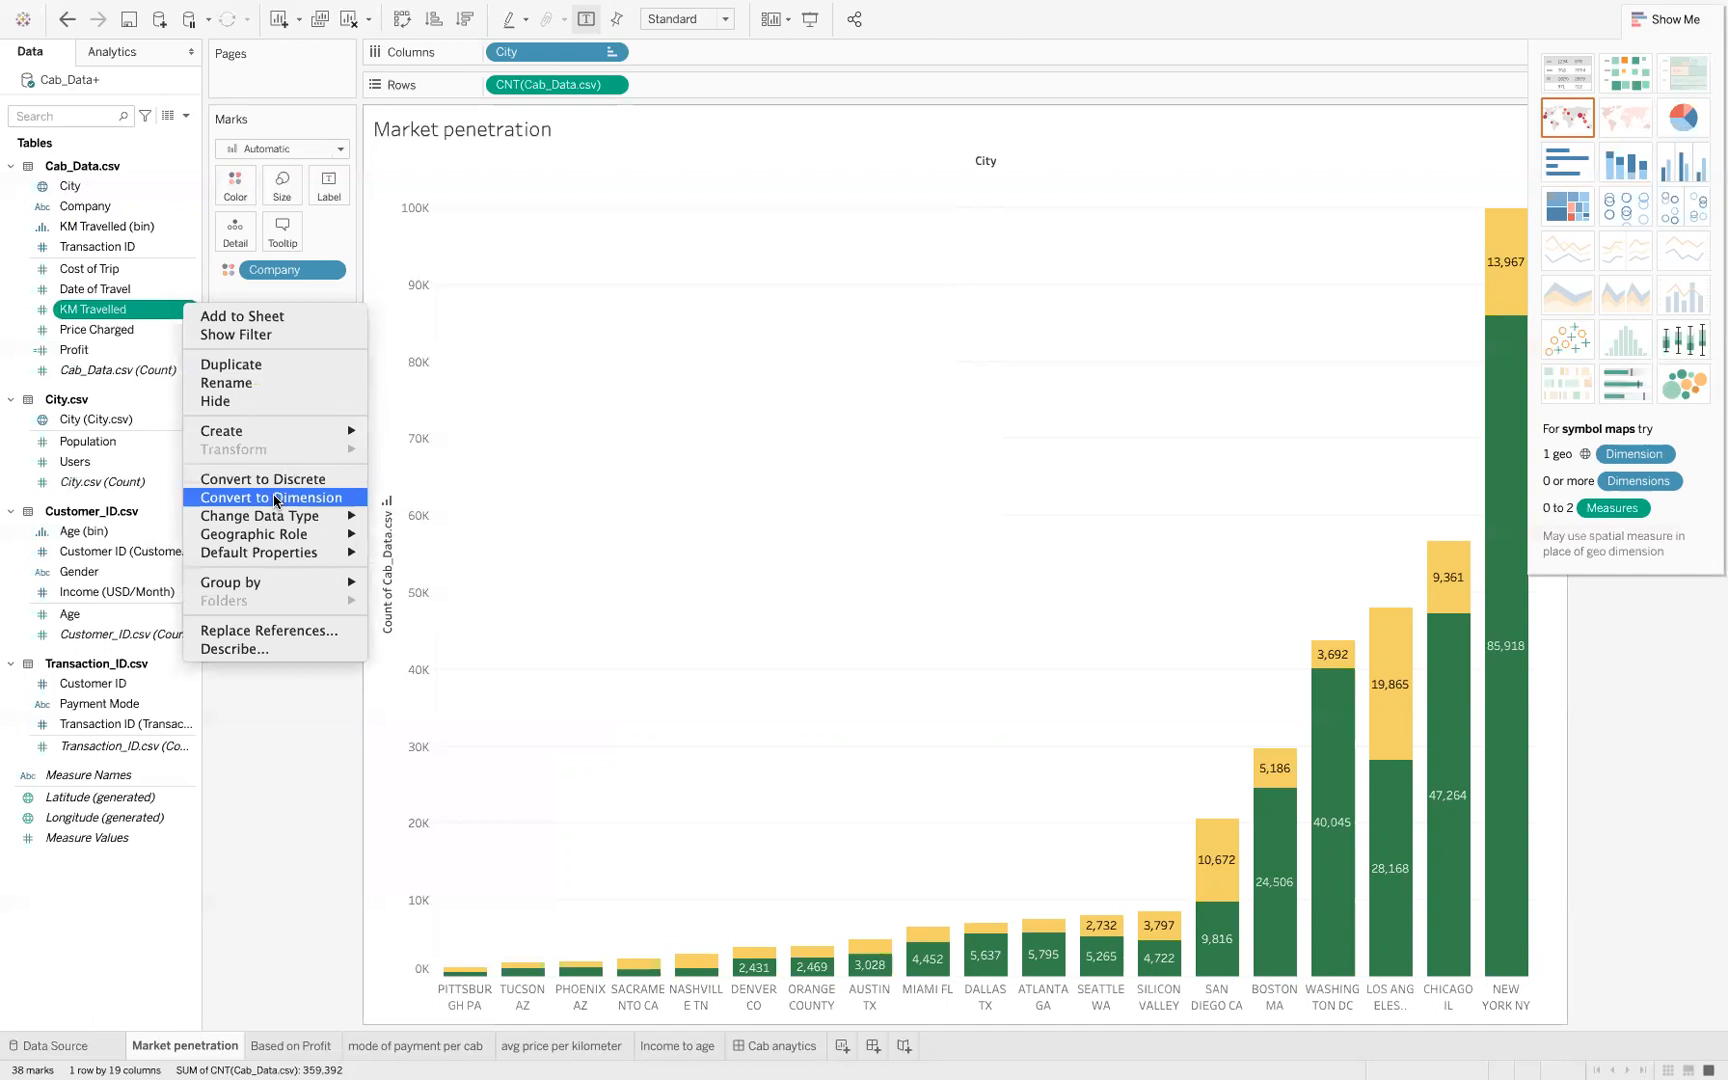
{"action": "mouse_move", "coordinate": [336, 432]}
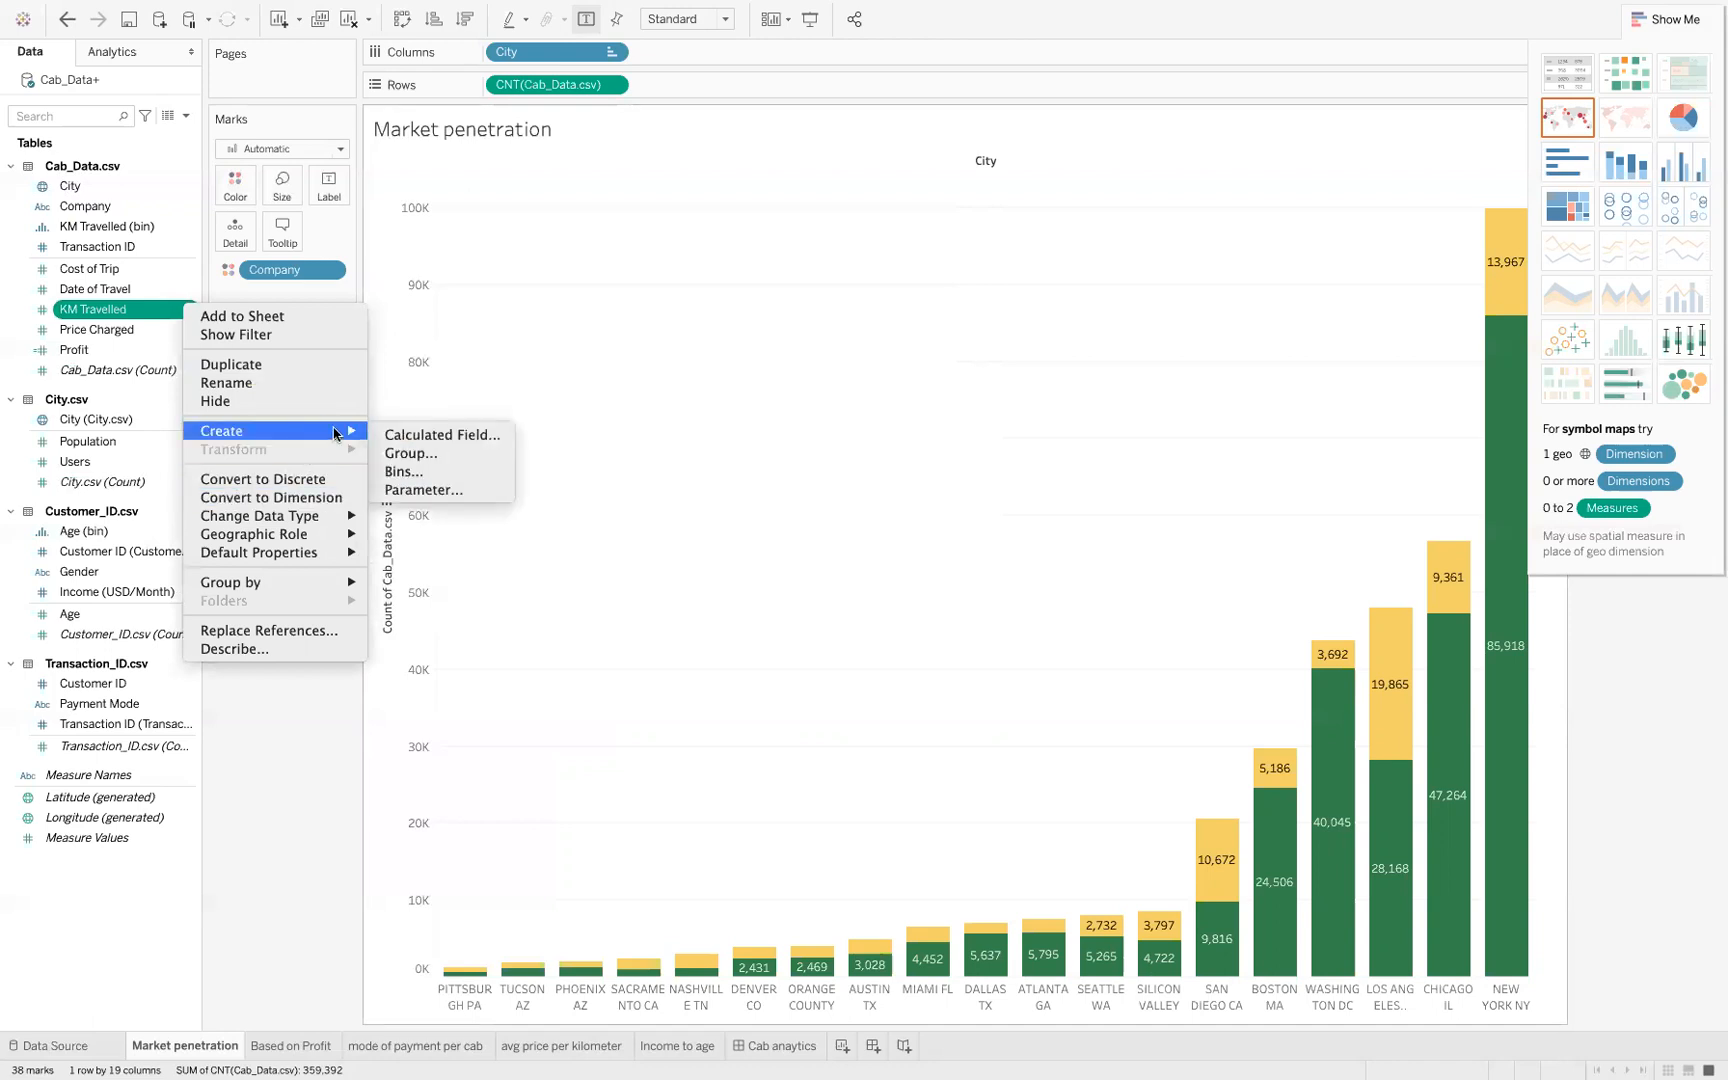
{"action": "left_click", "coordinate": [384, 440]}
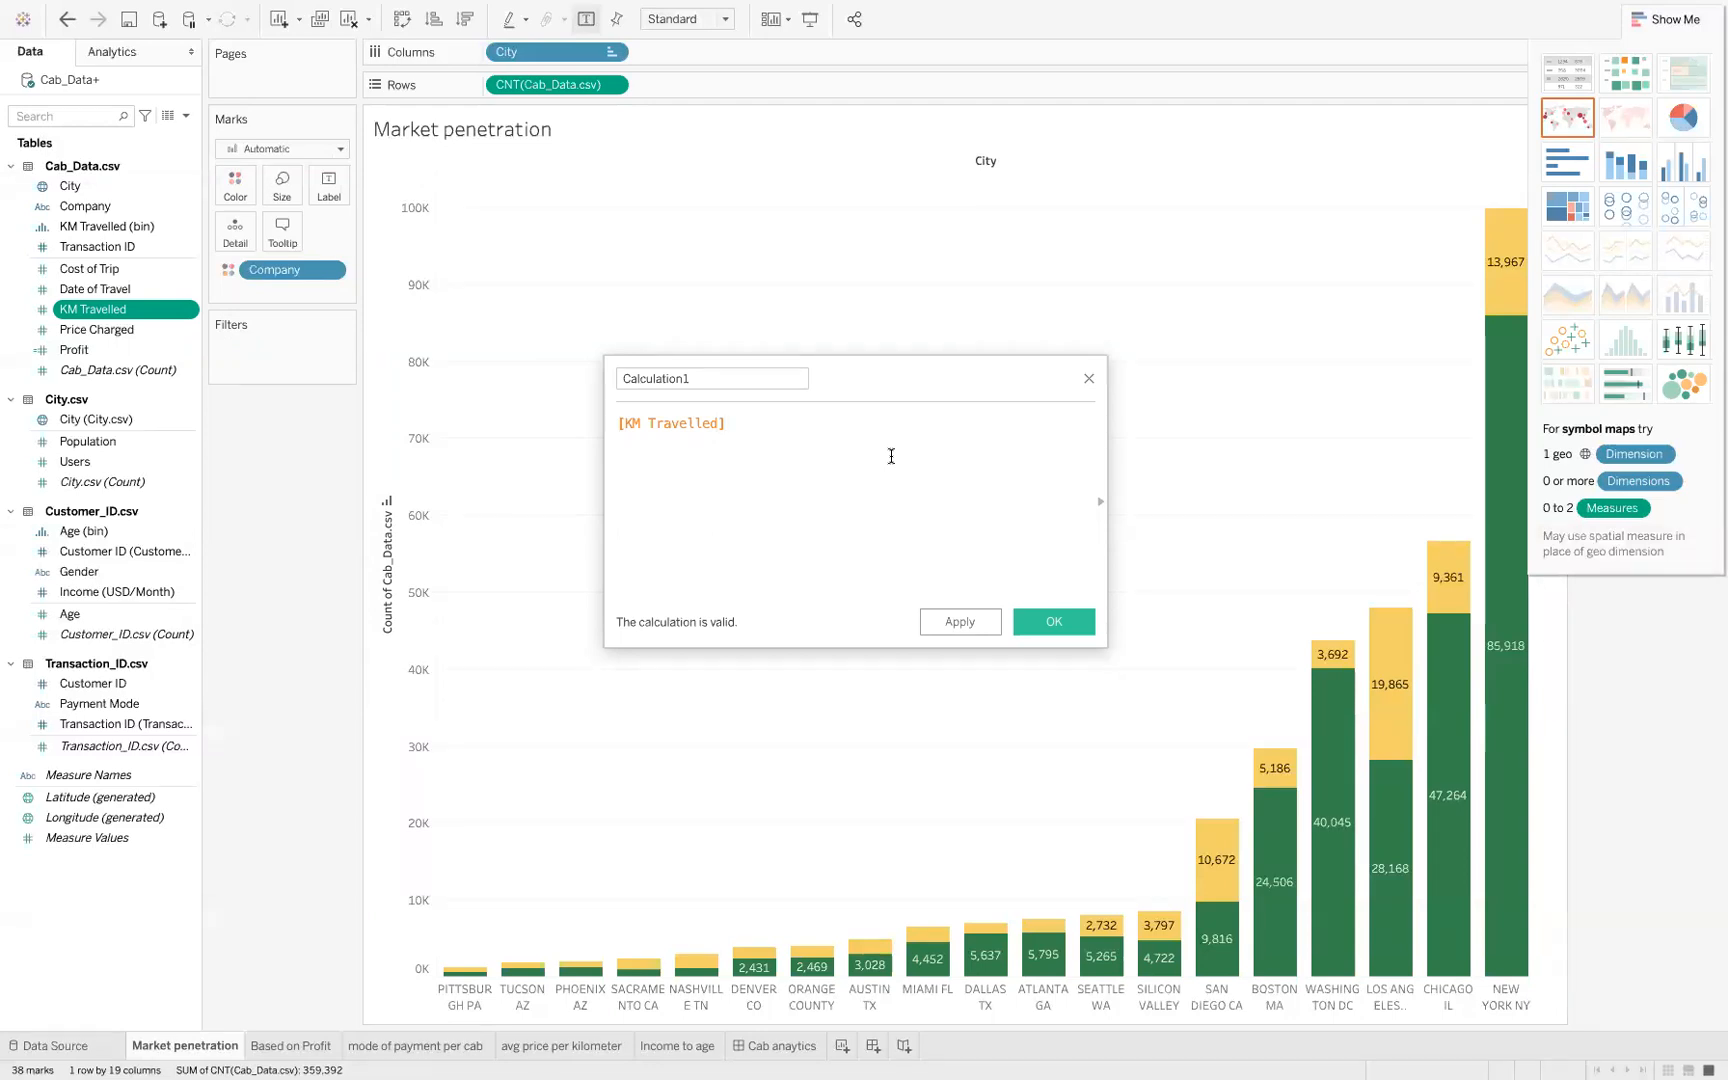
{"action": "left_click", "coordinate": [1089, 381]}
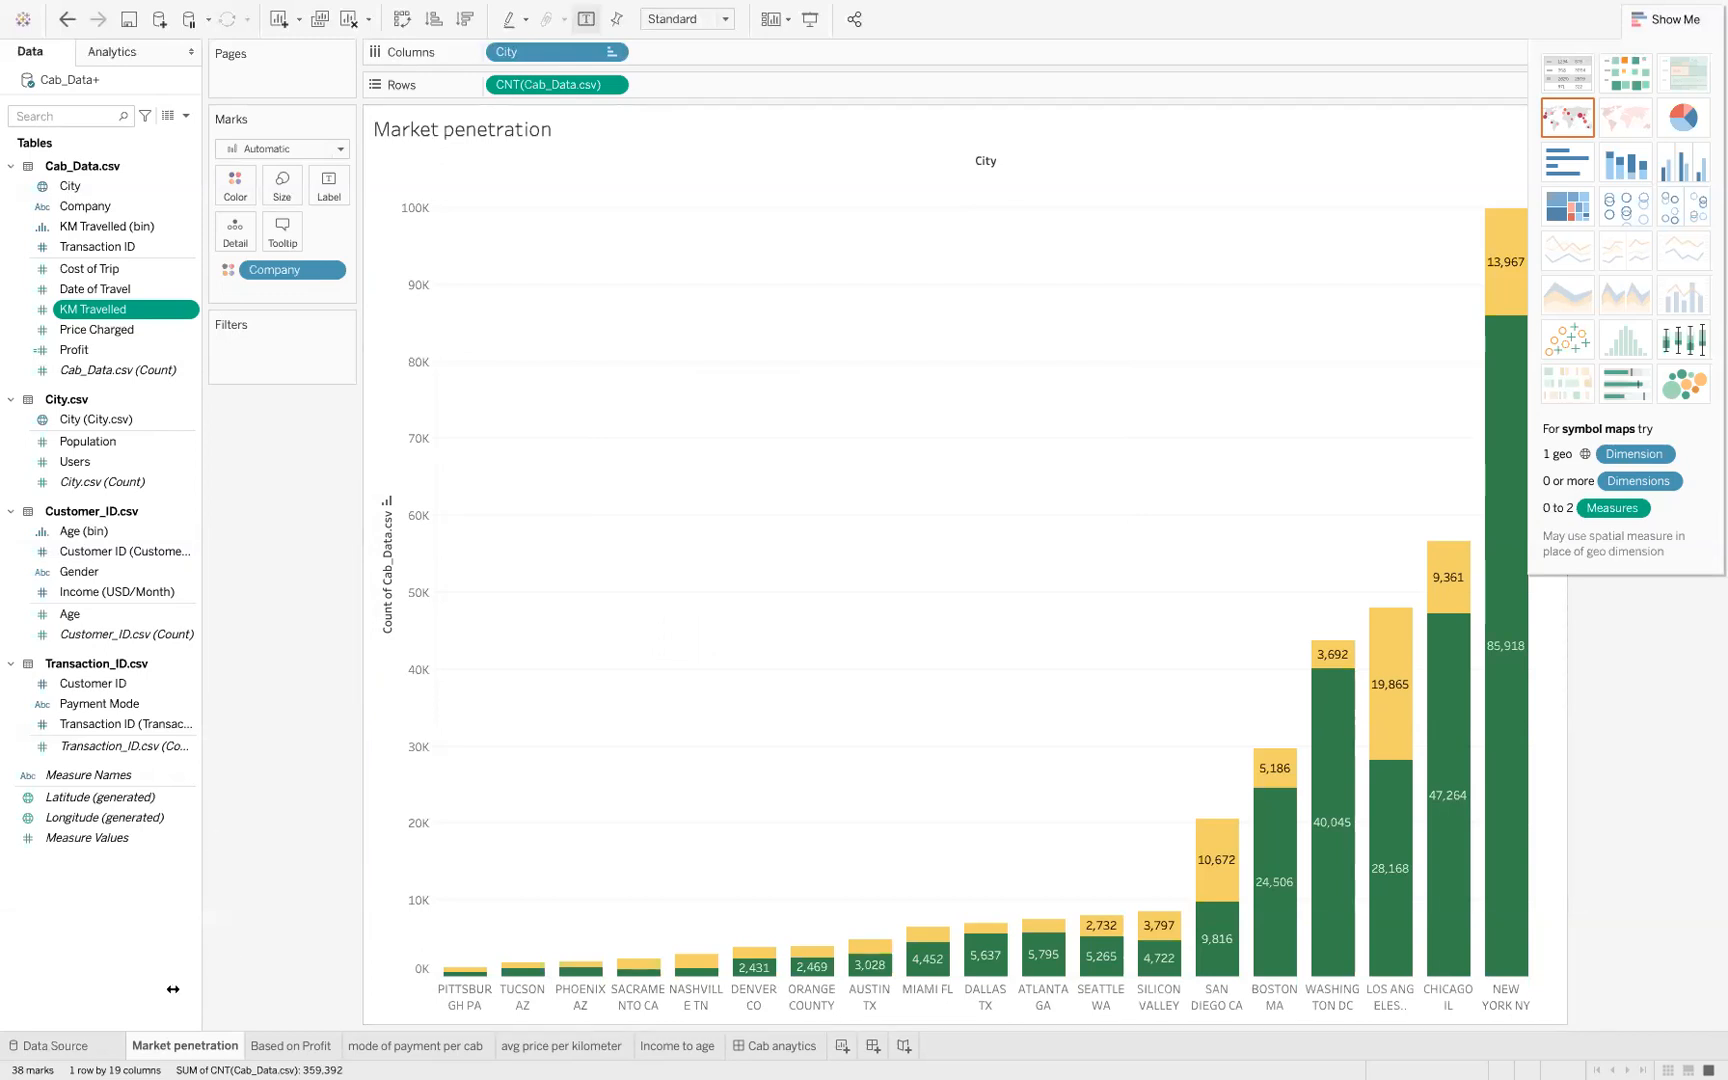
Examine the Cab_Data.csv rows in the data source, comparing company, city, distance, price, cost and profit columns
{"action": "left_click", "coordinate": [80, 1042]}
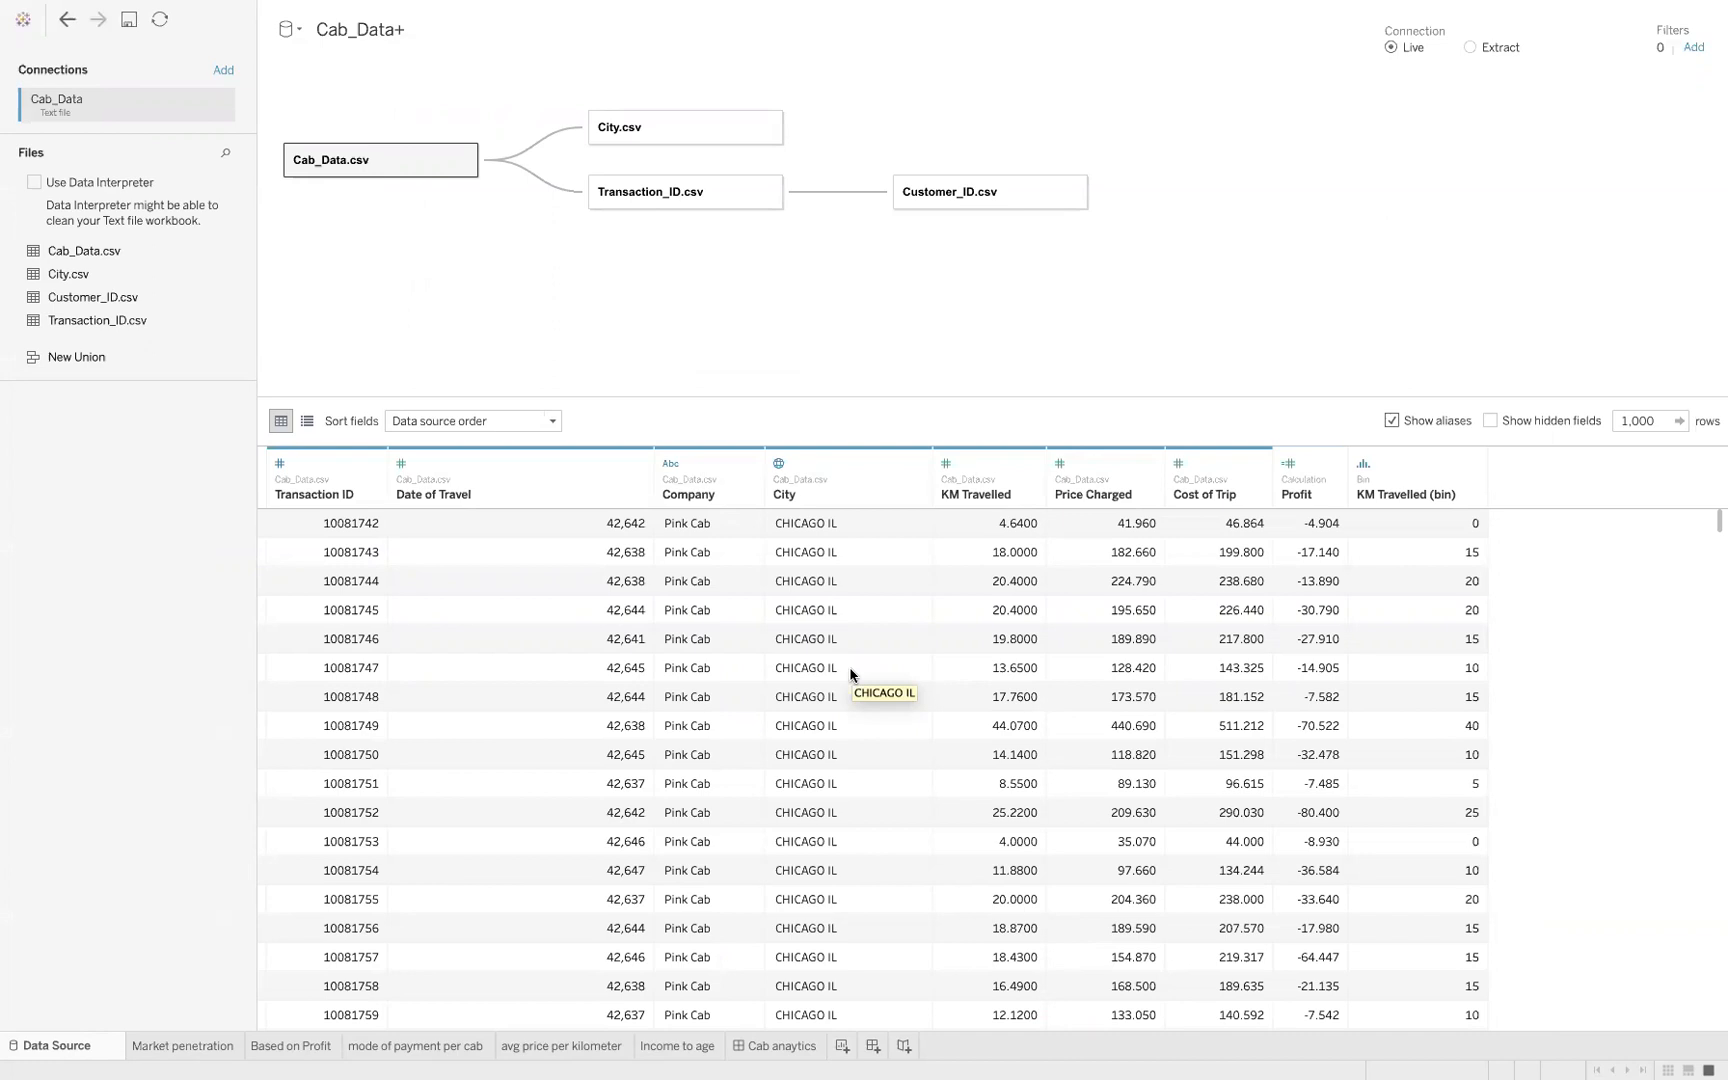
{"action": "scroll", "coordinate": [850, 674], "scroll_direction": "down", "scroll_amount": 20}
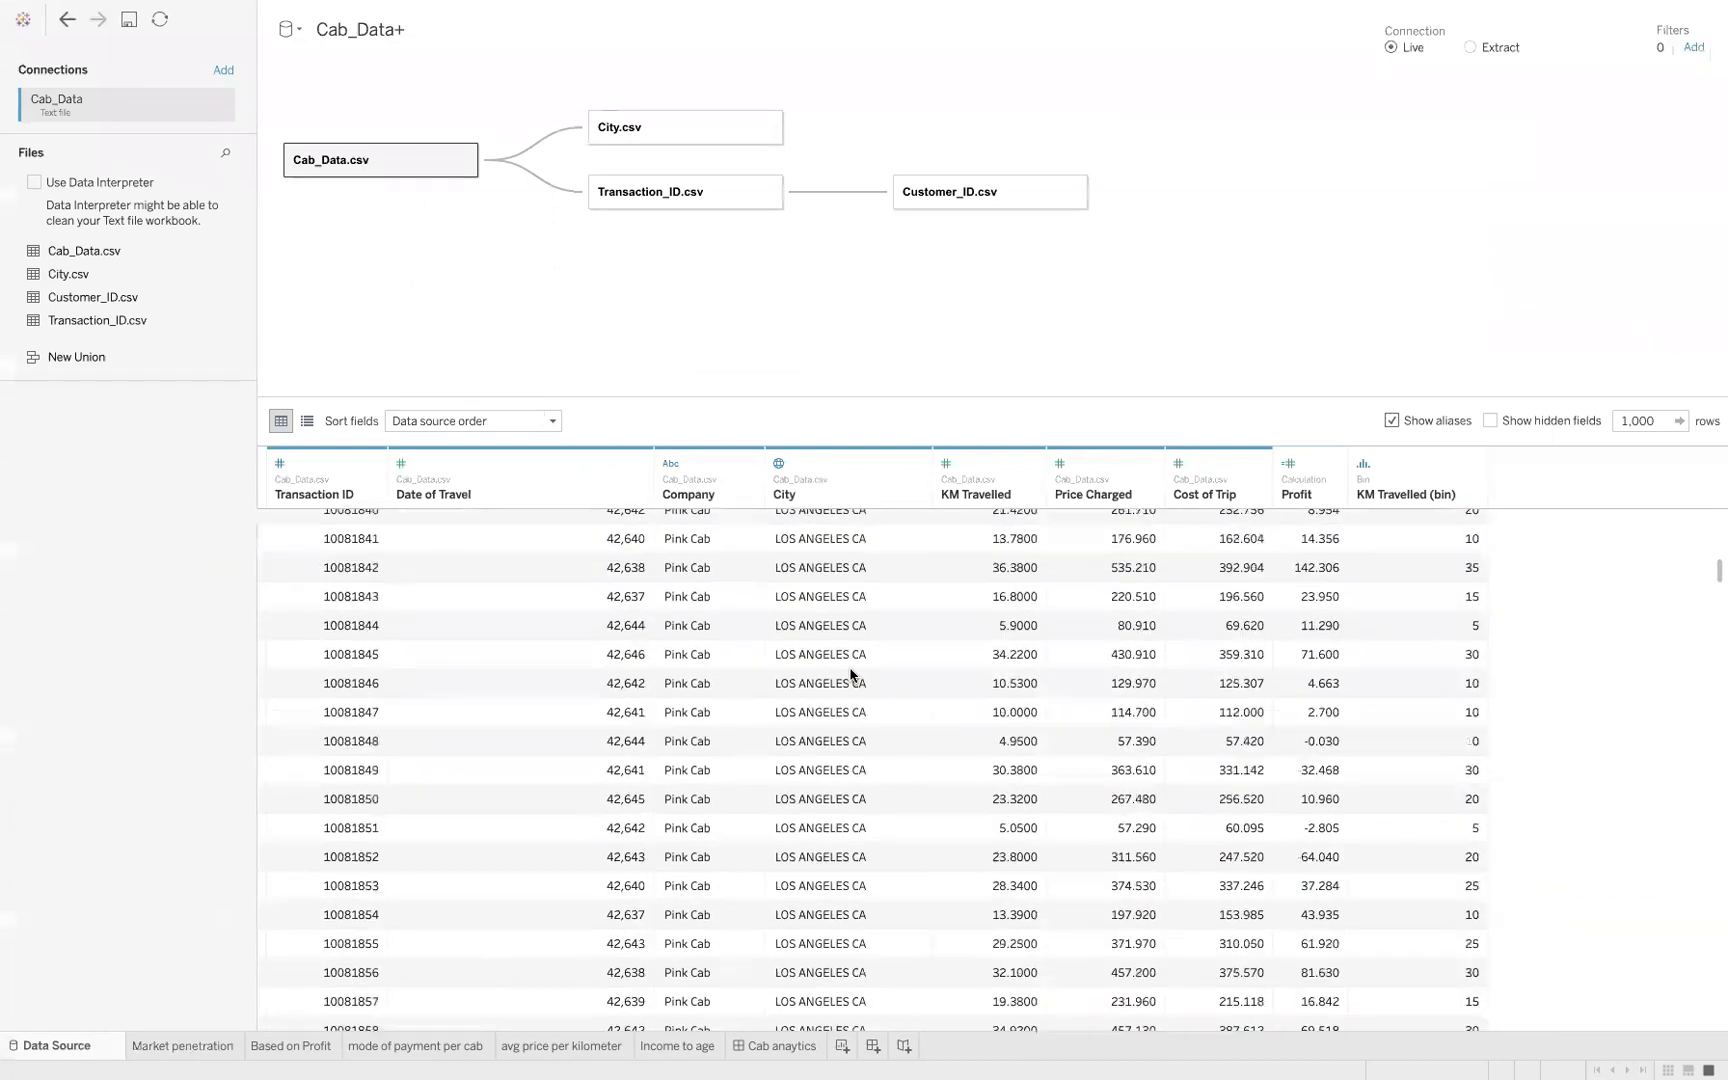
{"action": "scroll", "coordinate": [850, 674], "scroll_direction": "down", "scroll_amount": 20}
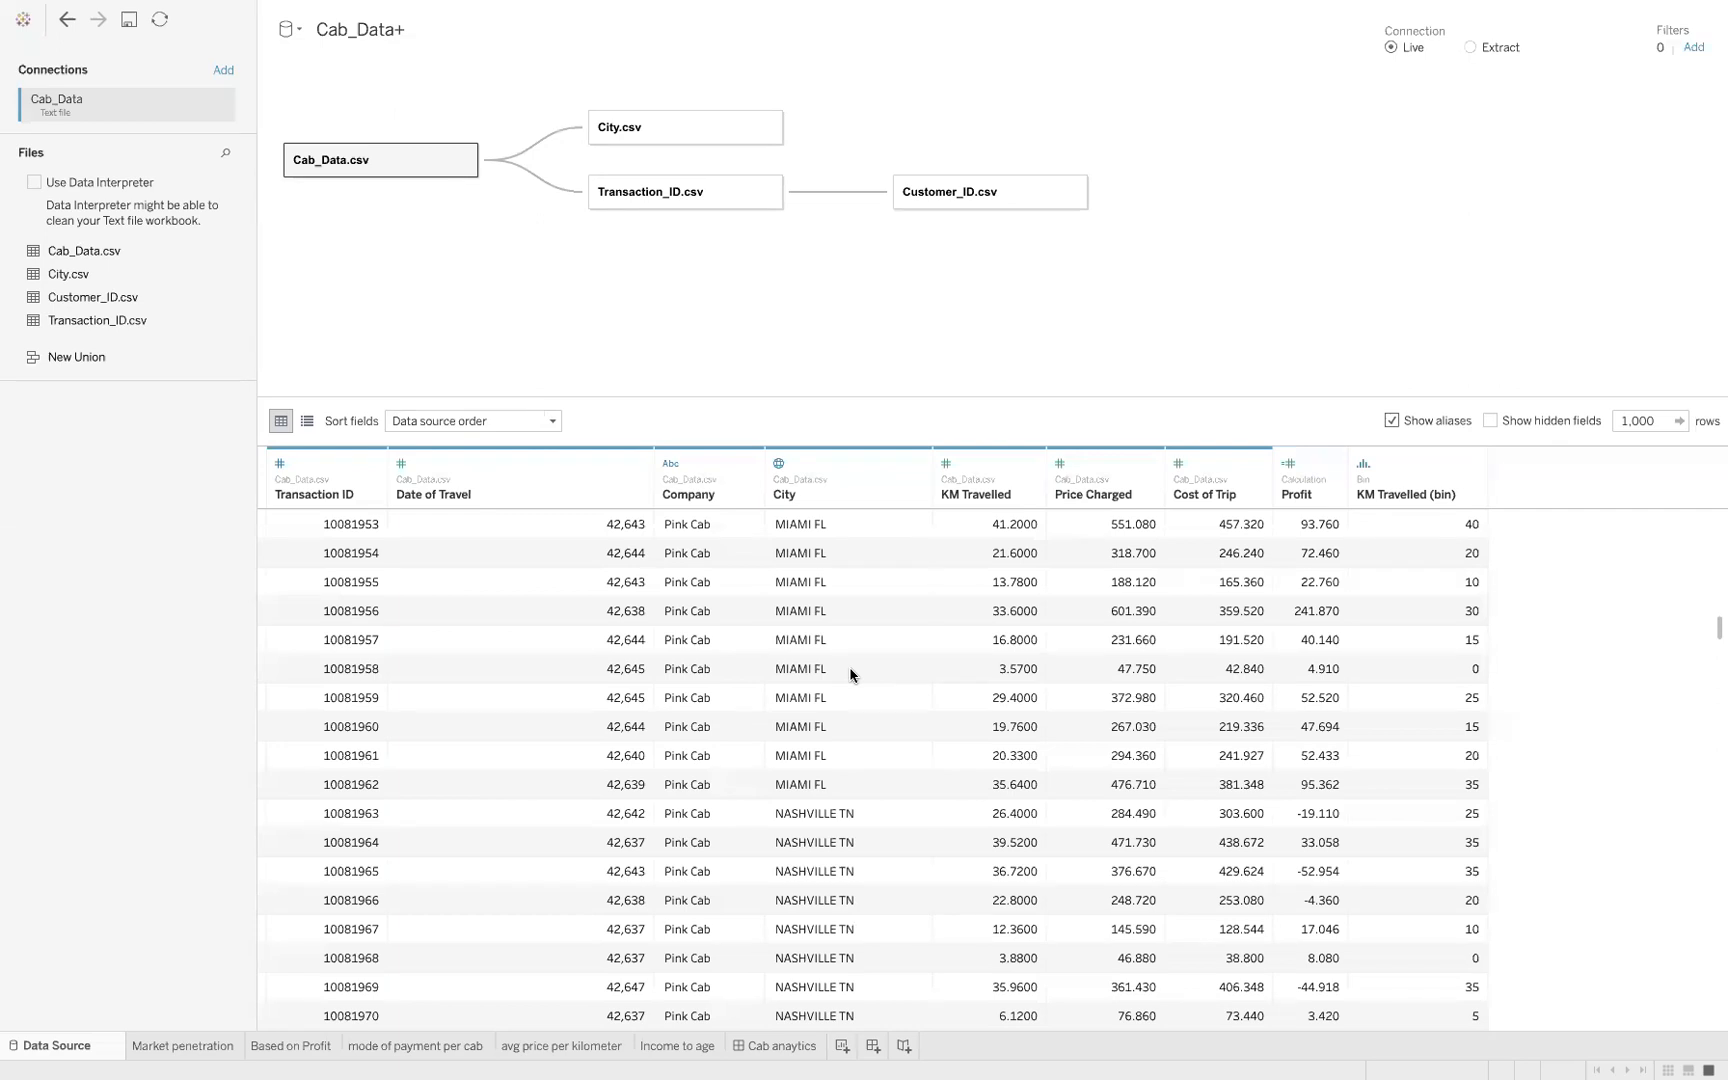
{"action": "scroll", "coordinate": [850, 675], "scroll_direction": "down", "scroll_amount": 20}
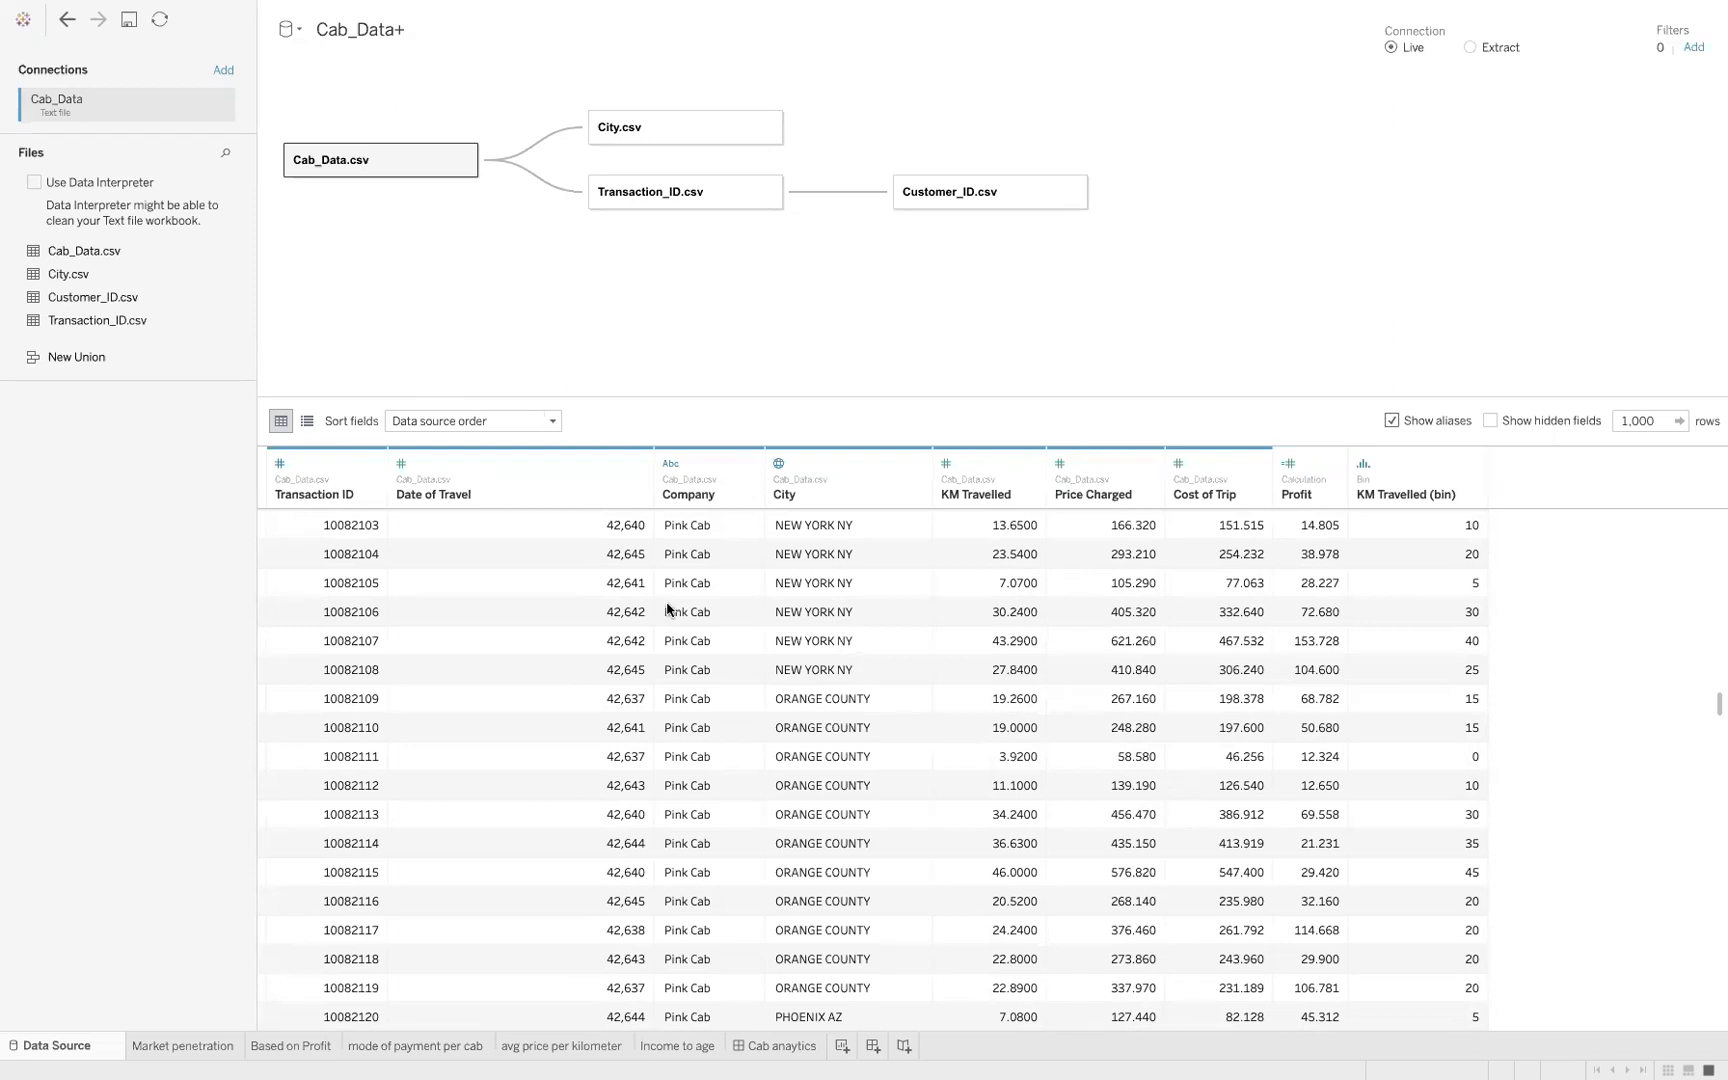
Switch back to the desktop with the Keynote presentation and minimize the Keynote and Slack windows
{"action": "key", "text": "ctrl+Left"}
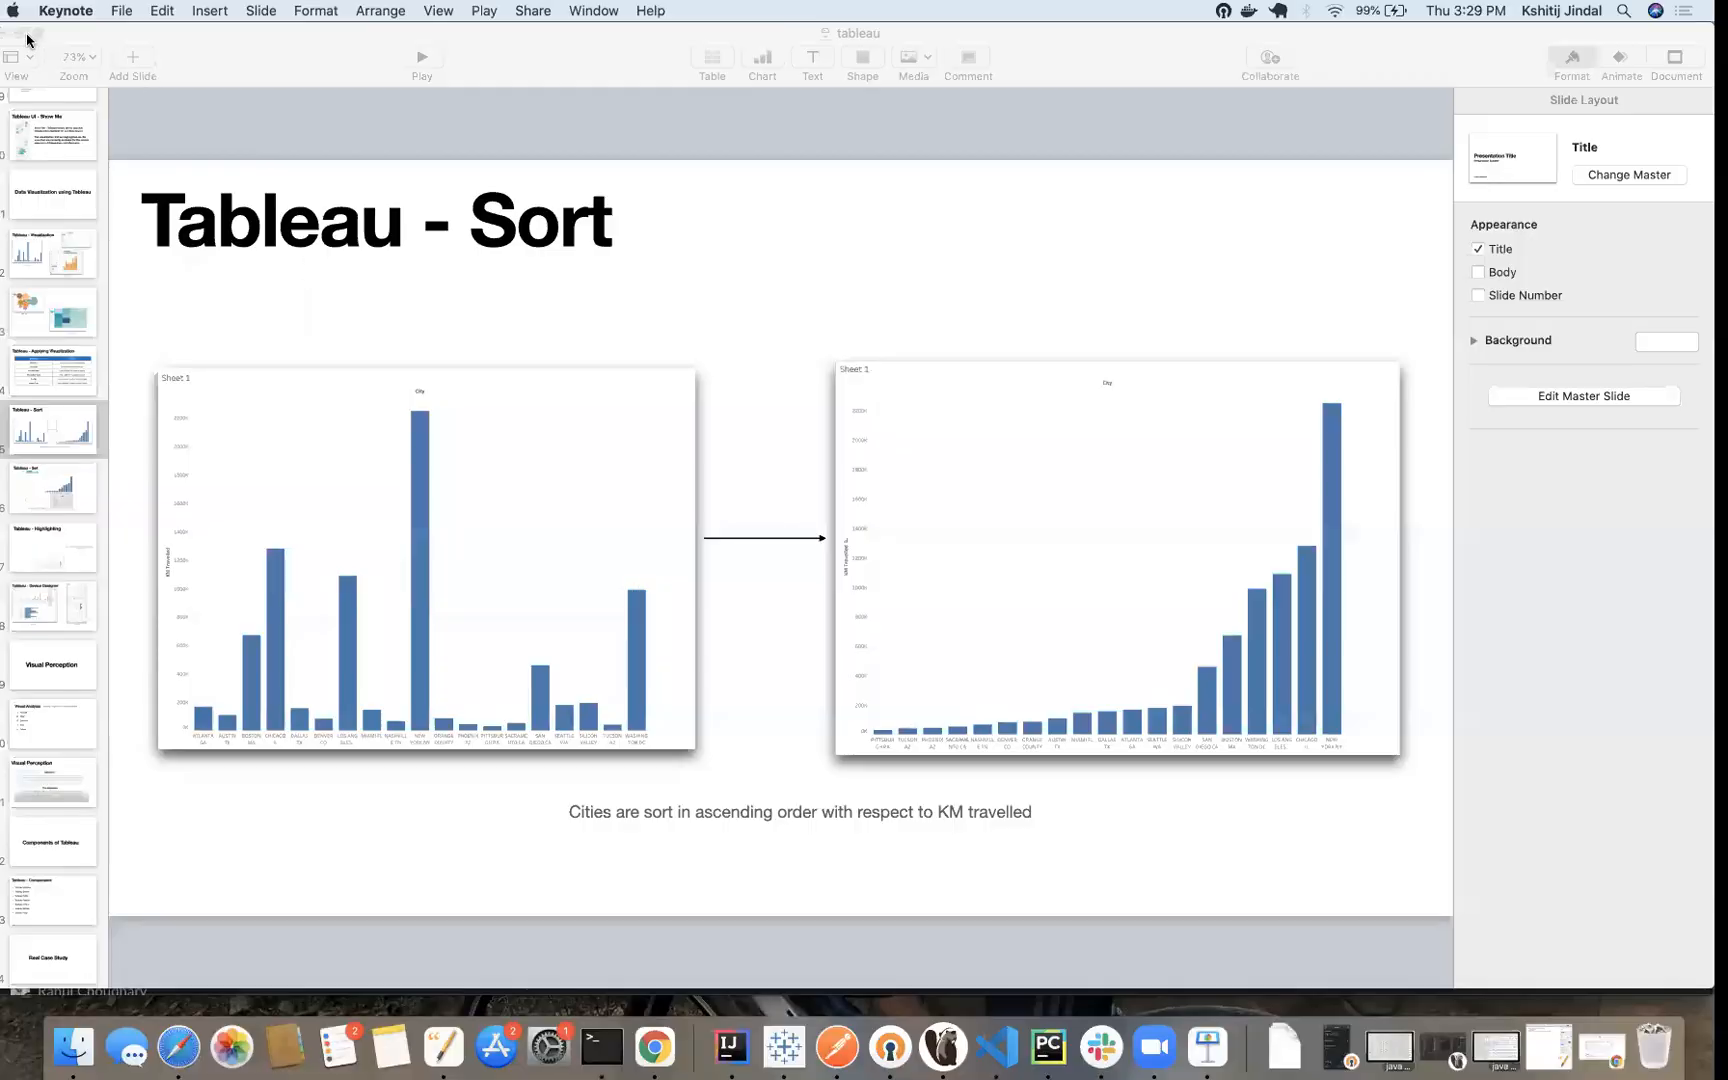
{"action": "left_click", "coordinate": [27, 34]}
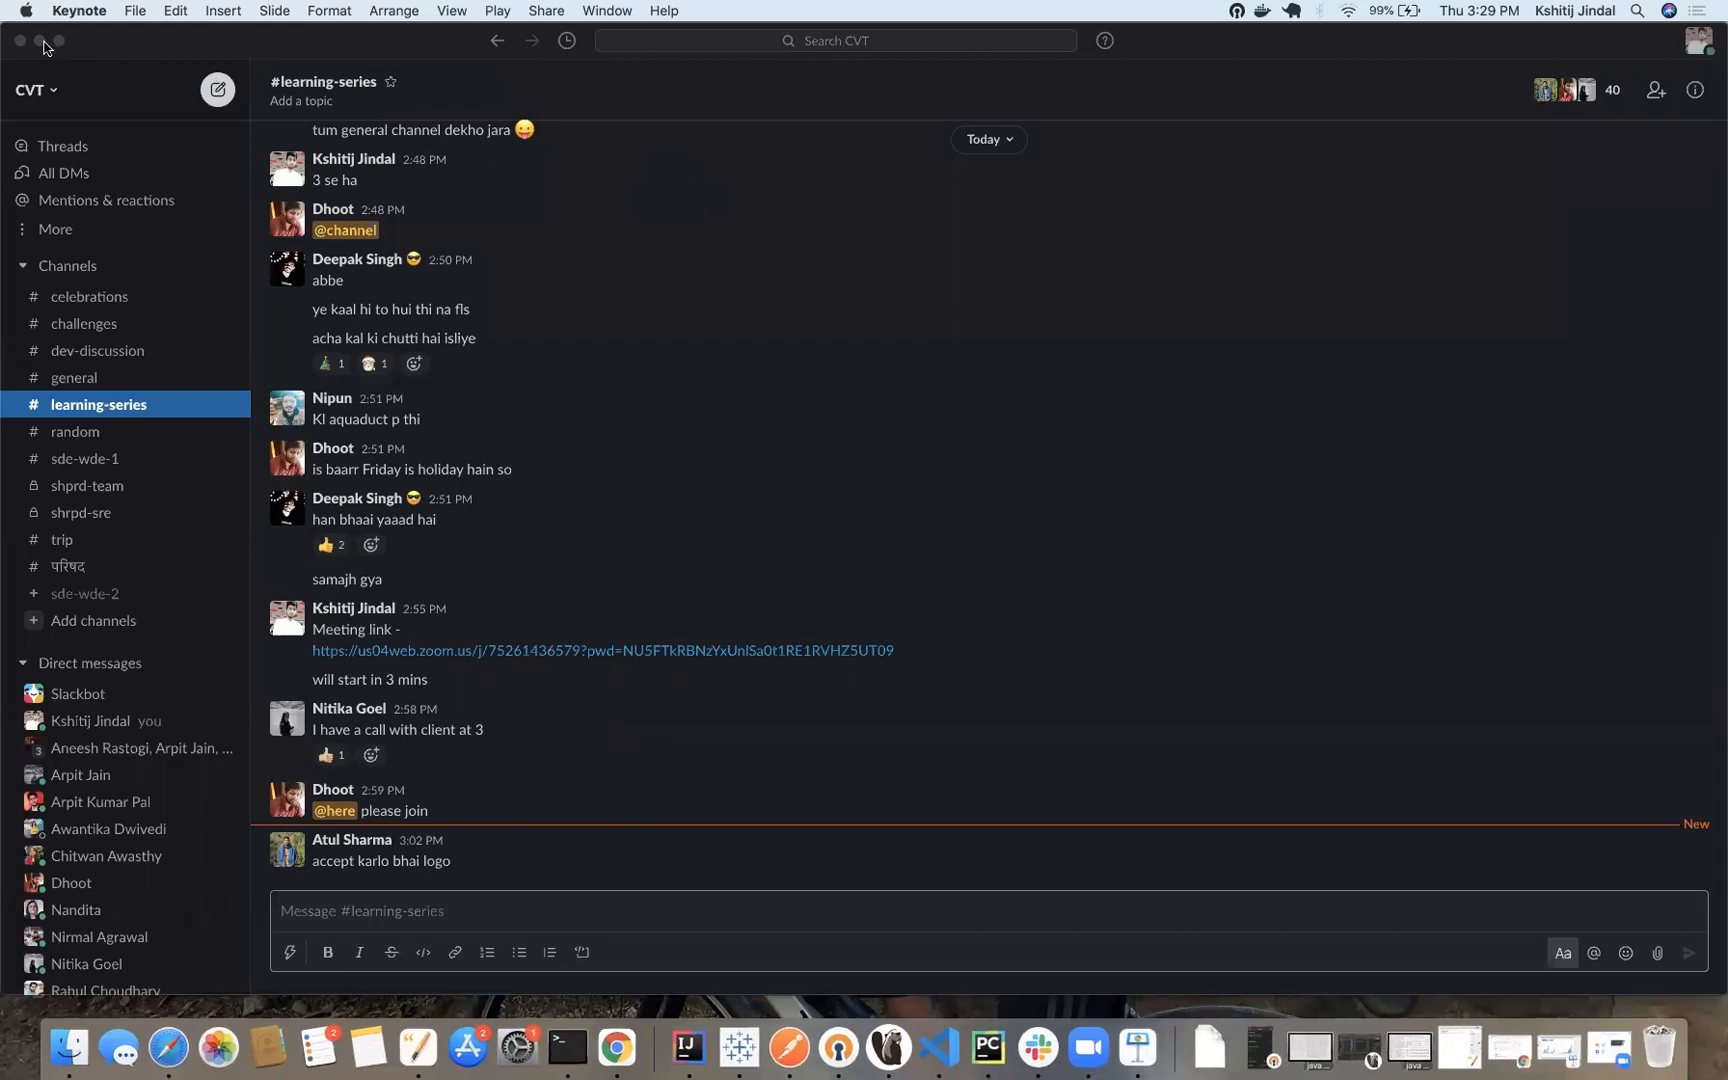
{"action": "left_click", "coordinate": [41, 42]}
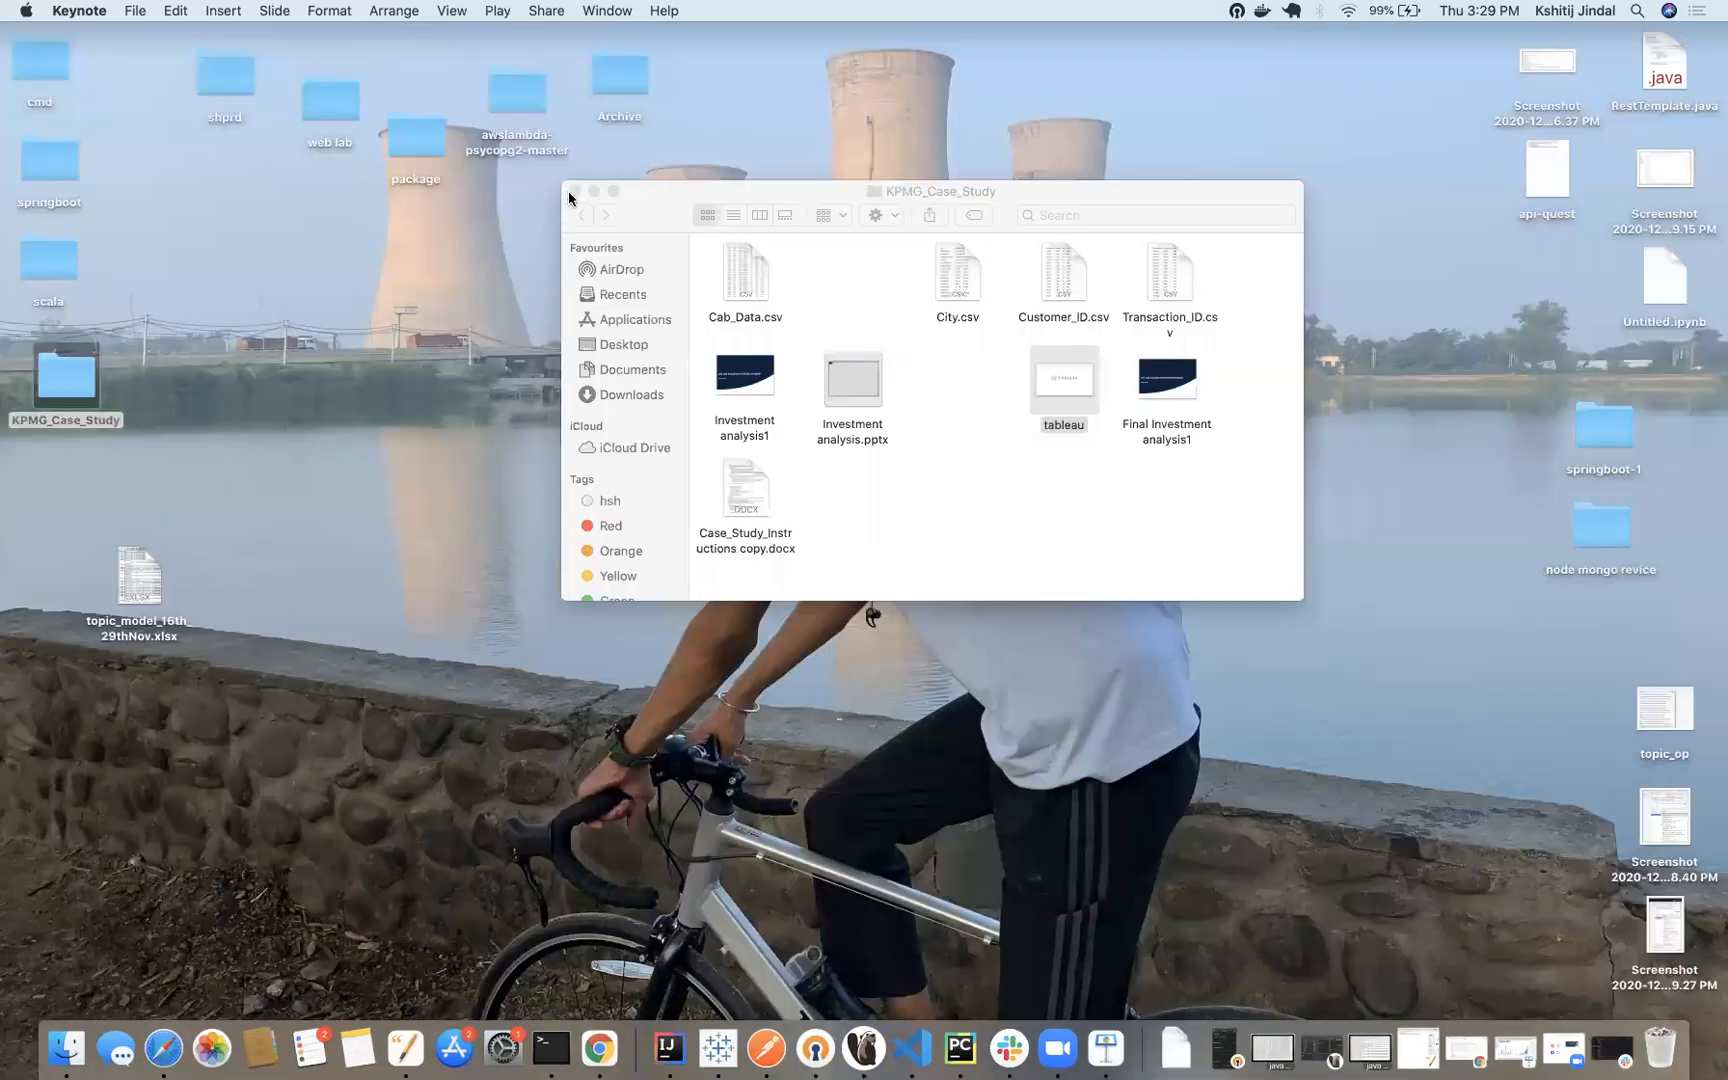
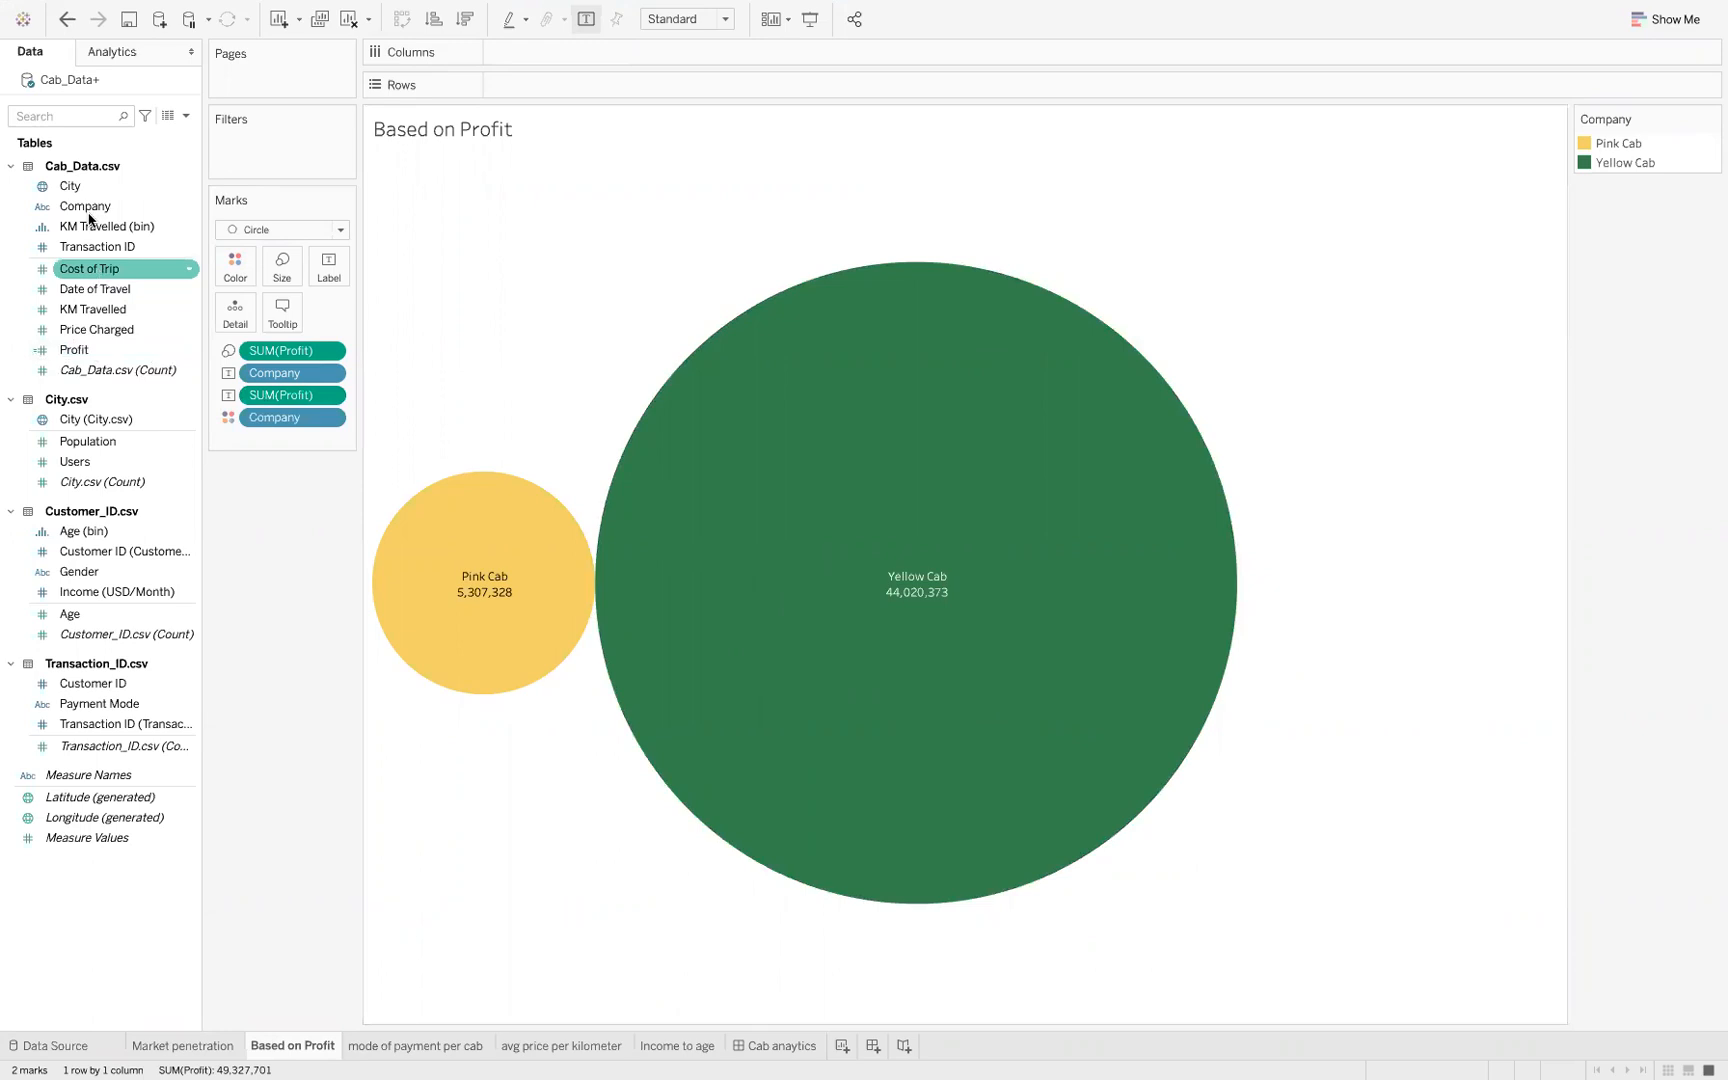
Try creating a calculated field from Price Charged with the formula [Price Charged] - [Cost of Trip], and close the editor without saving
{"action": "left_click", "coordinate": [75, 356]}
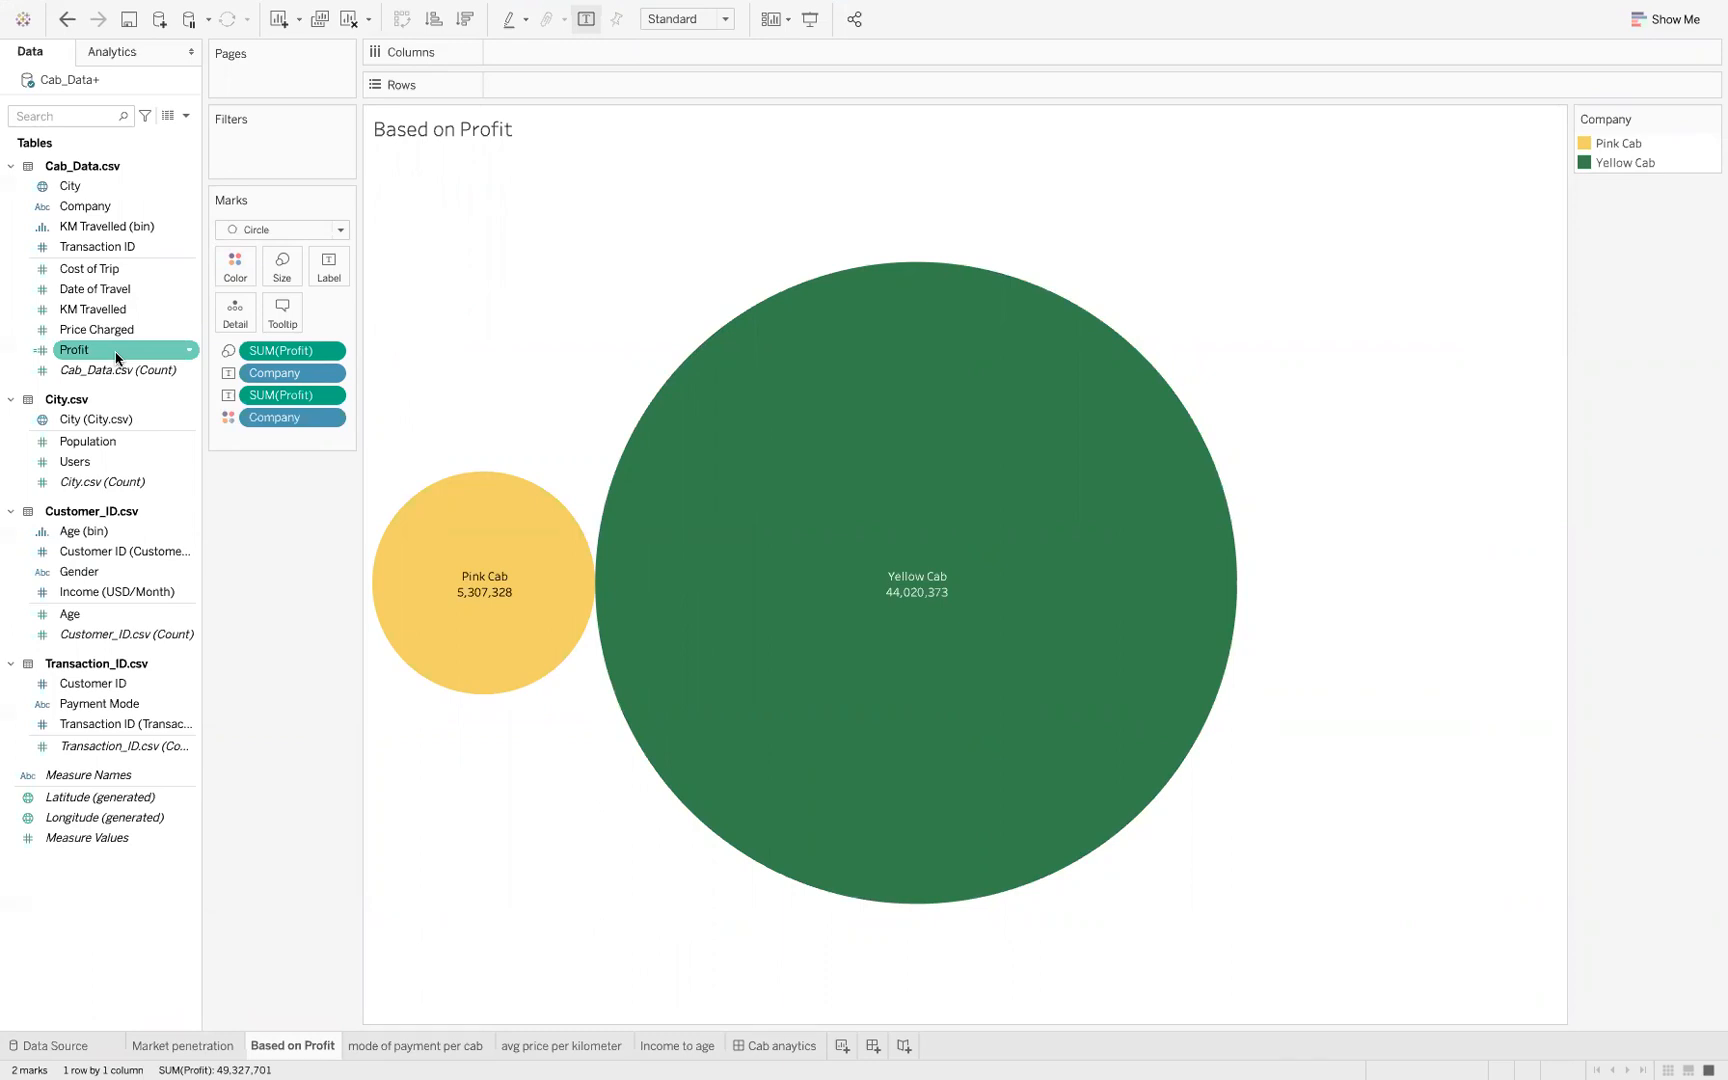
{"action": "right_click", "coordinate": [185, 334]}
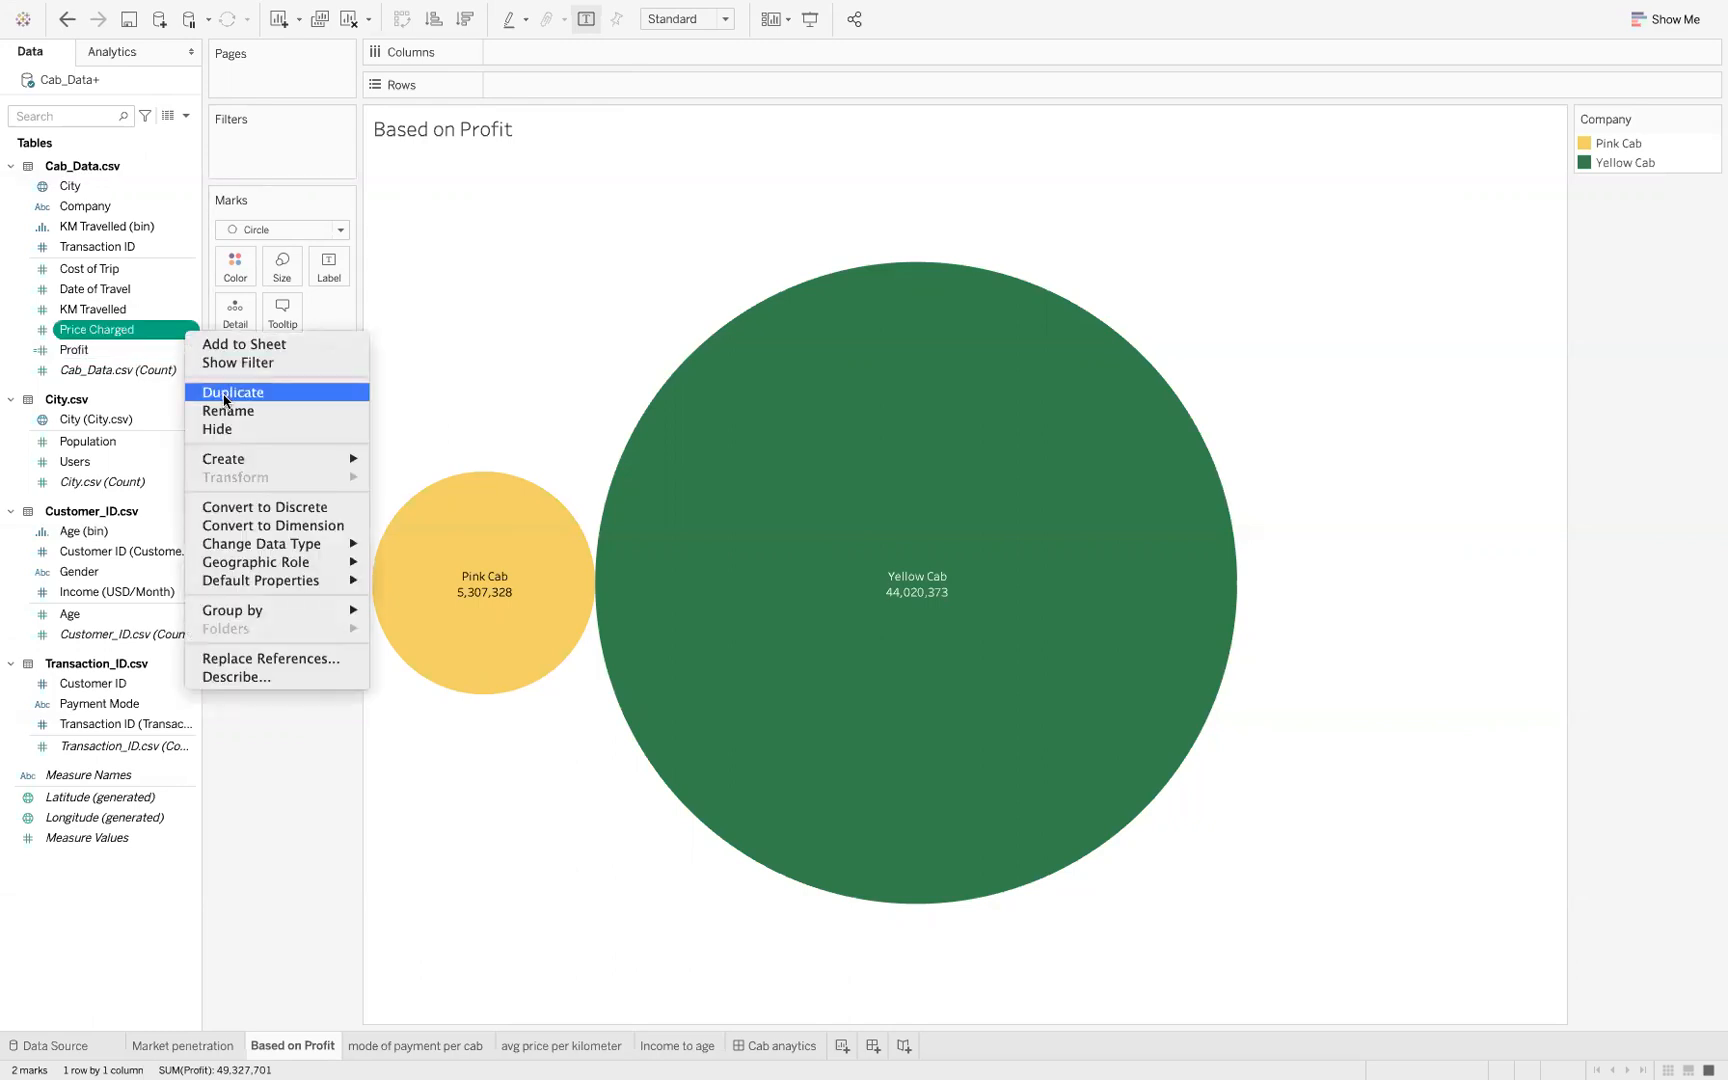
{"action": "mouse_move", "coordinate": [264, 462]}
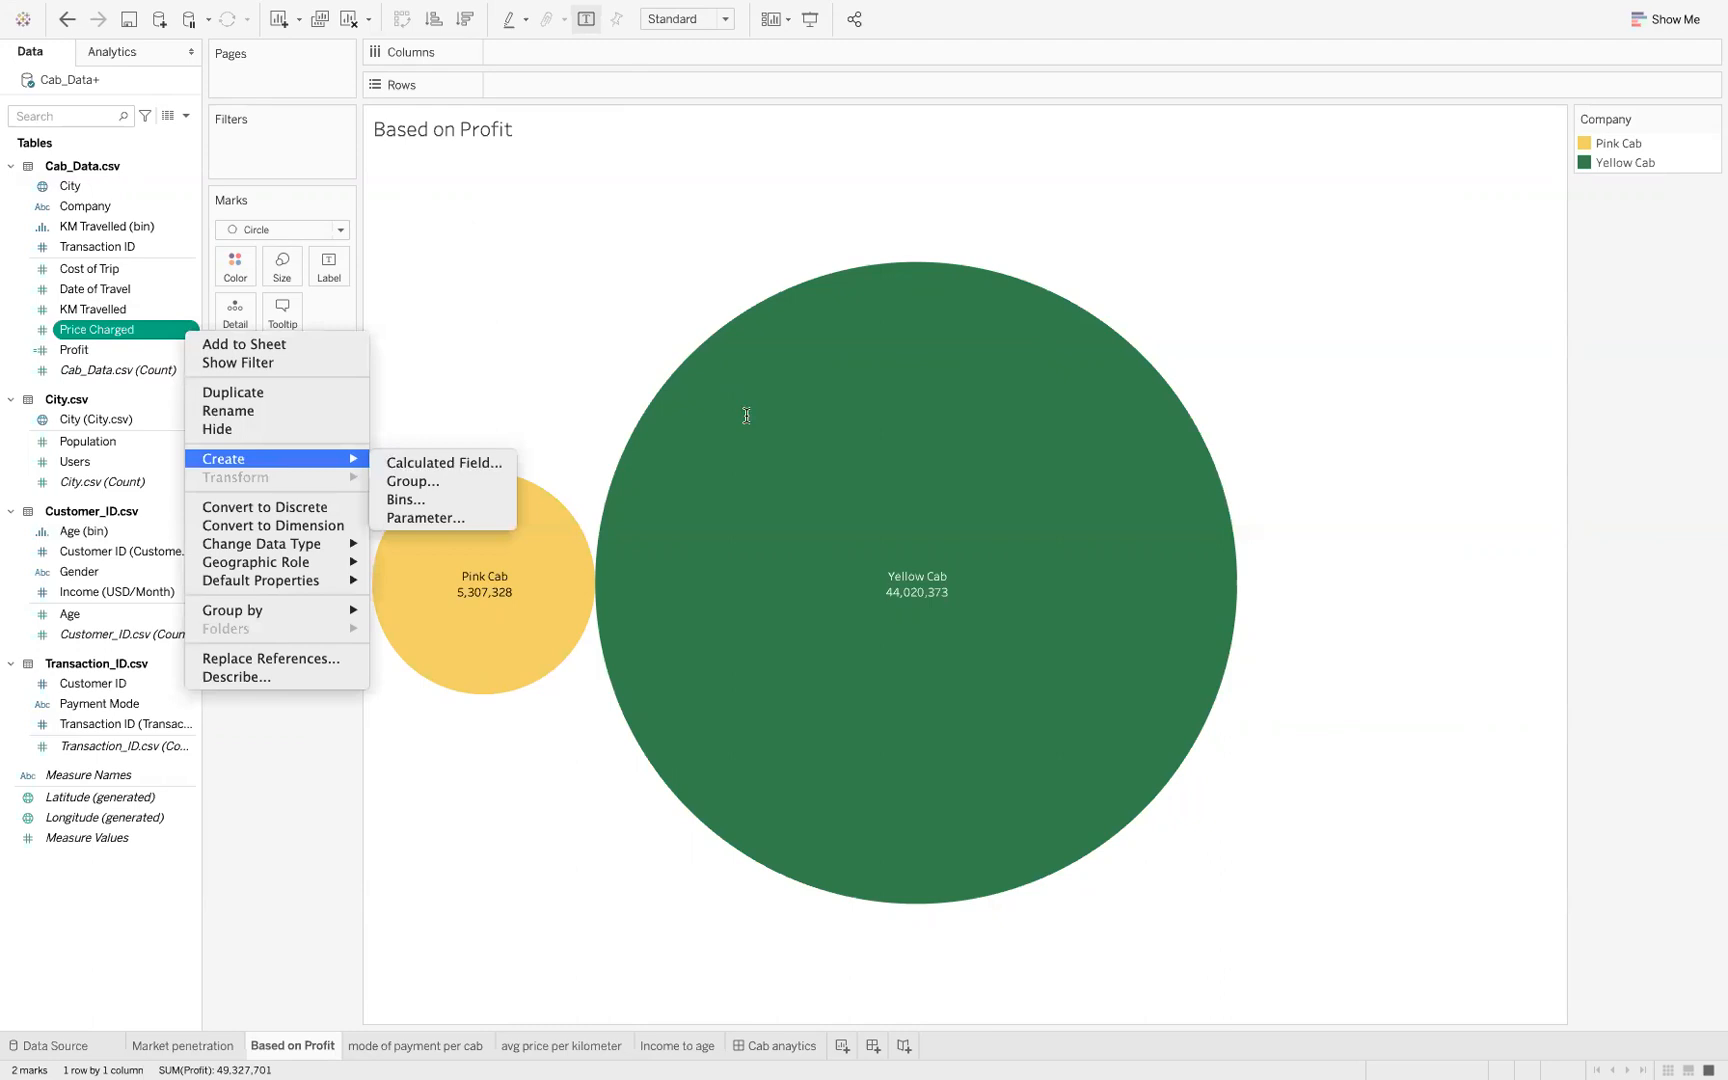
{"action": "type", "text": "- ["}
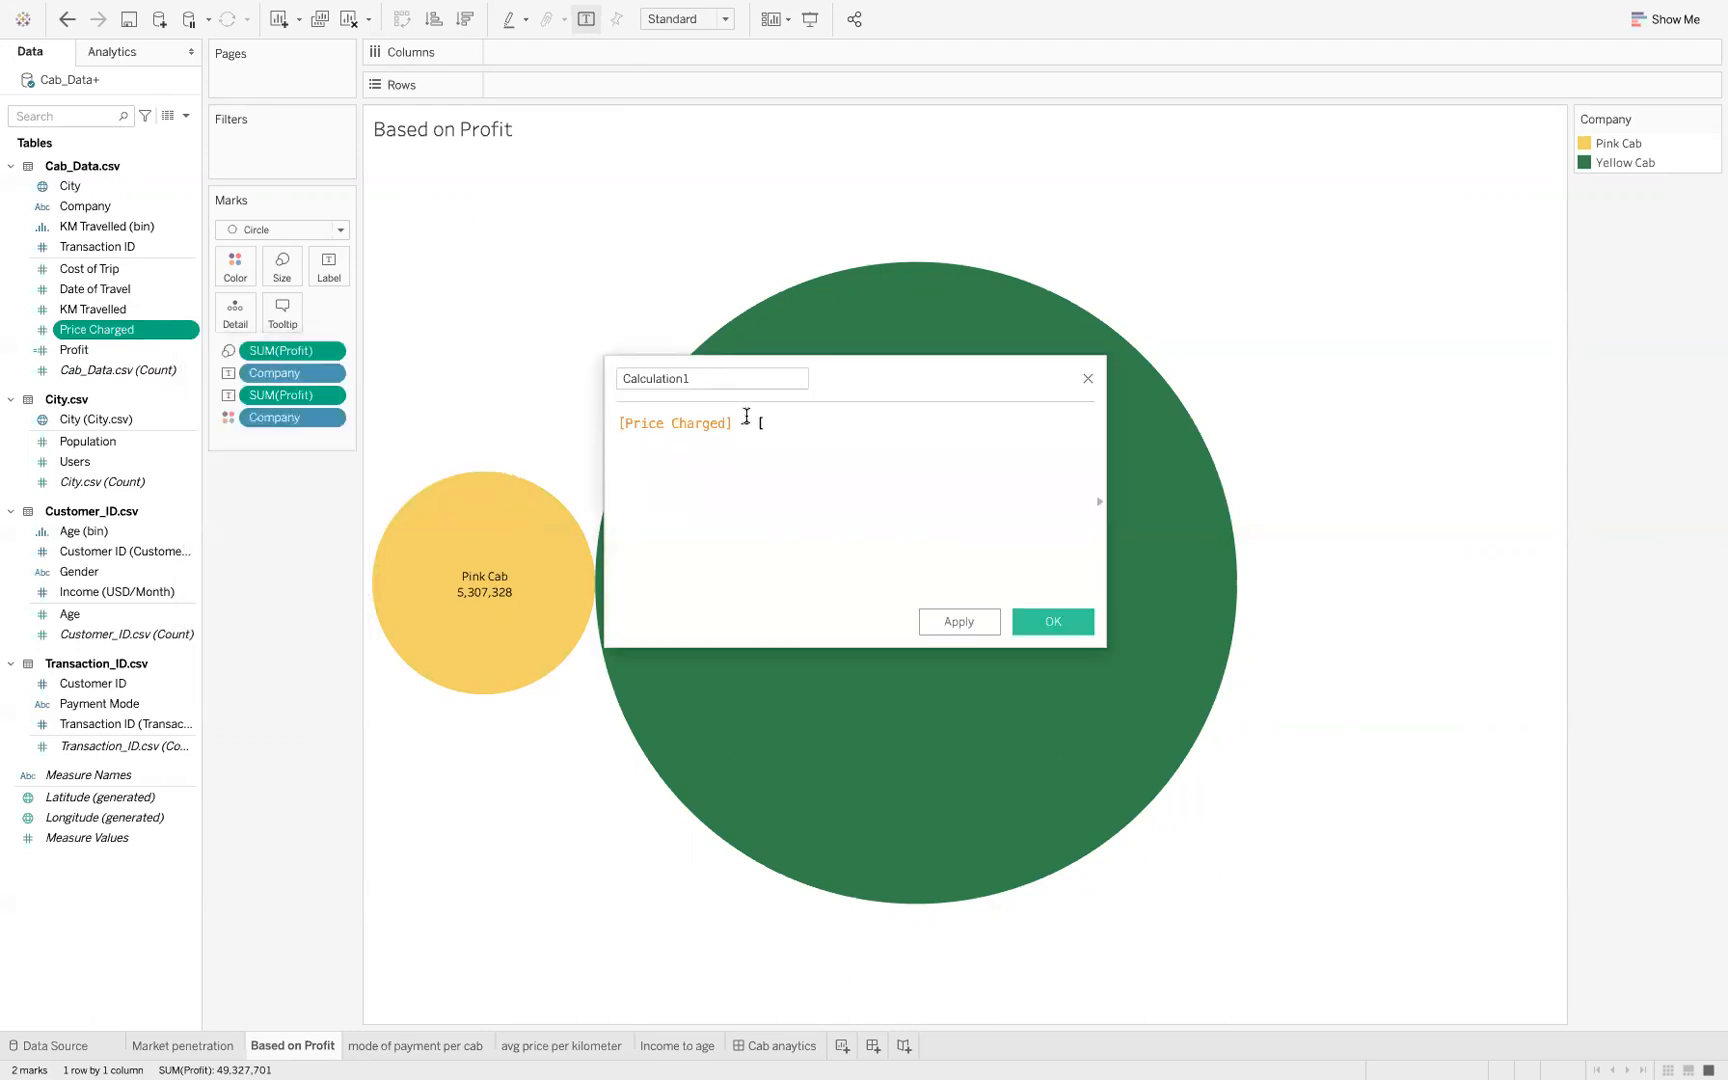
{"action": "type", "text": "cost"}
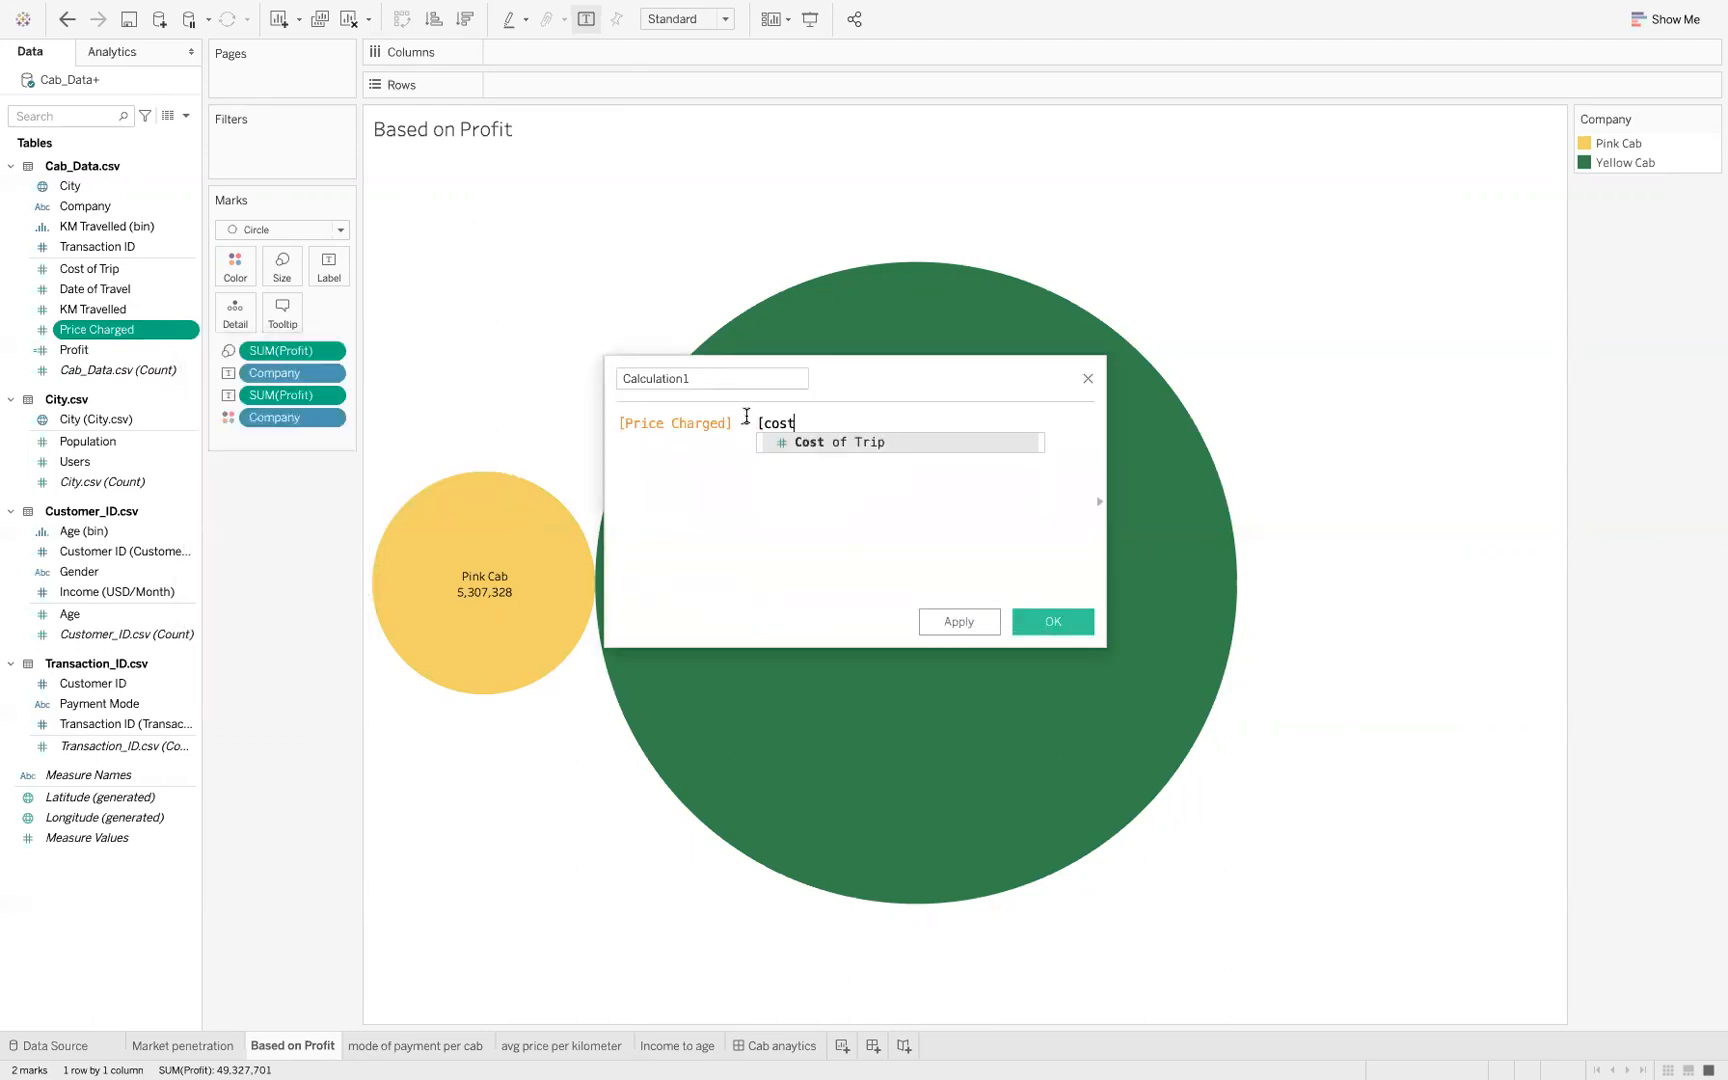
{"action": "key", "text": "BackSpace"}
{"action": "key", "text": "BackSpace"}
{"action": "key", "text": "BackSpace"}
{"action": "key", "text": "BackSpace"}
{"action": "key", "text": "BackSpace"}
{"action": "key", "text": "BackSpace"}
{"action": "key", "text": "BackSpace"}
{"action": "key", "text": "BackSpace"}
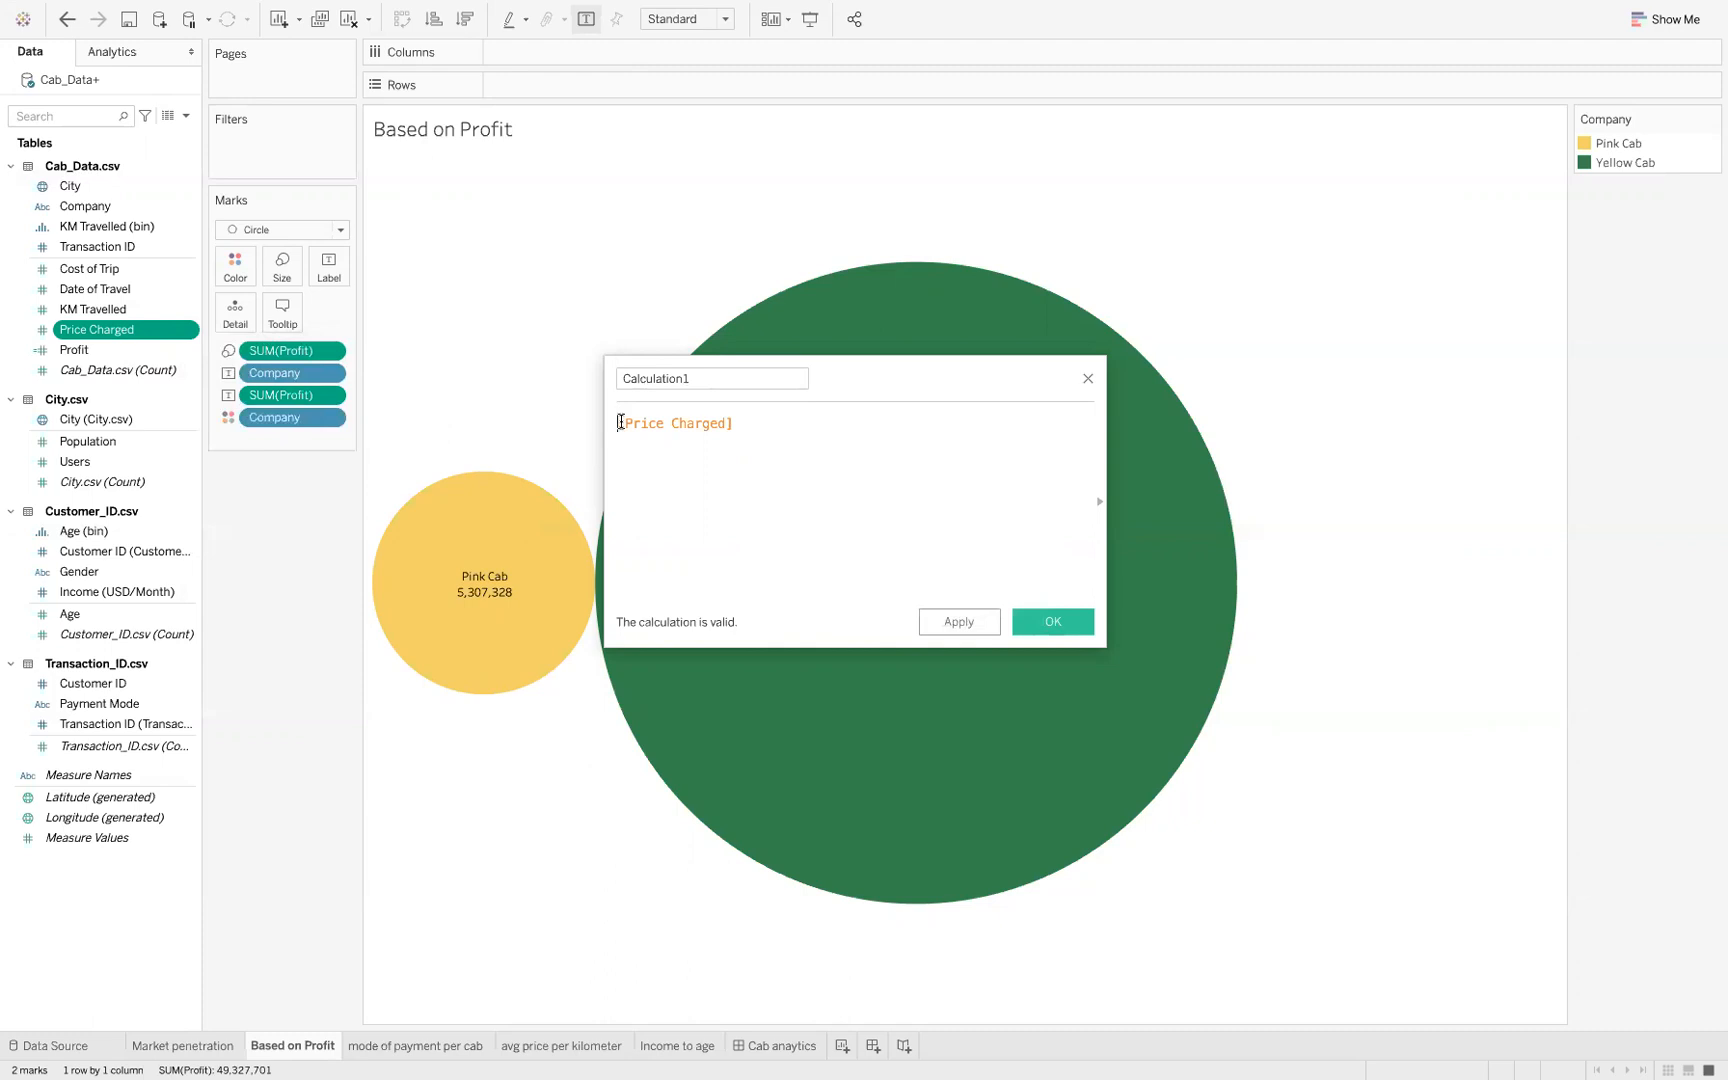
{"action": "type", "text": "- [cos"}
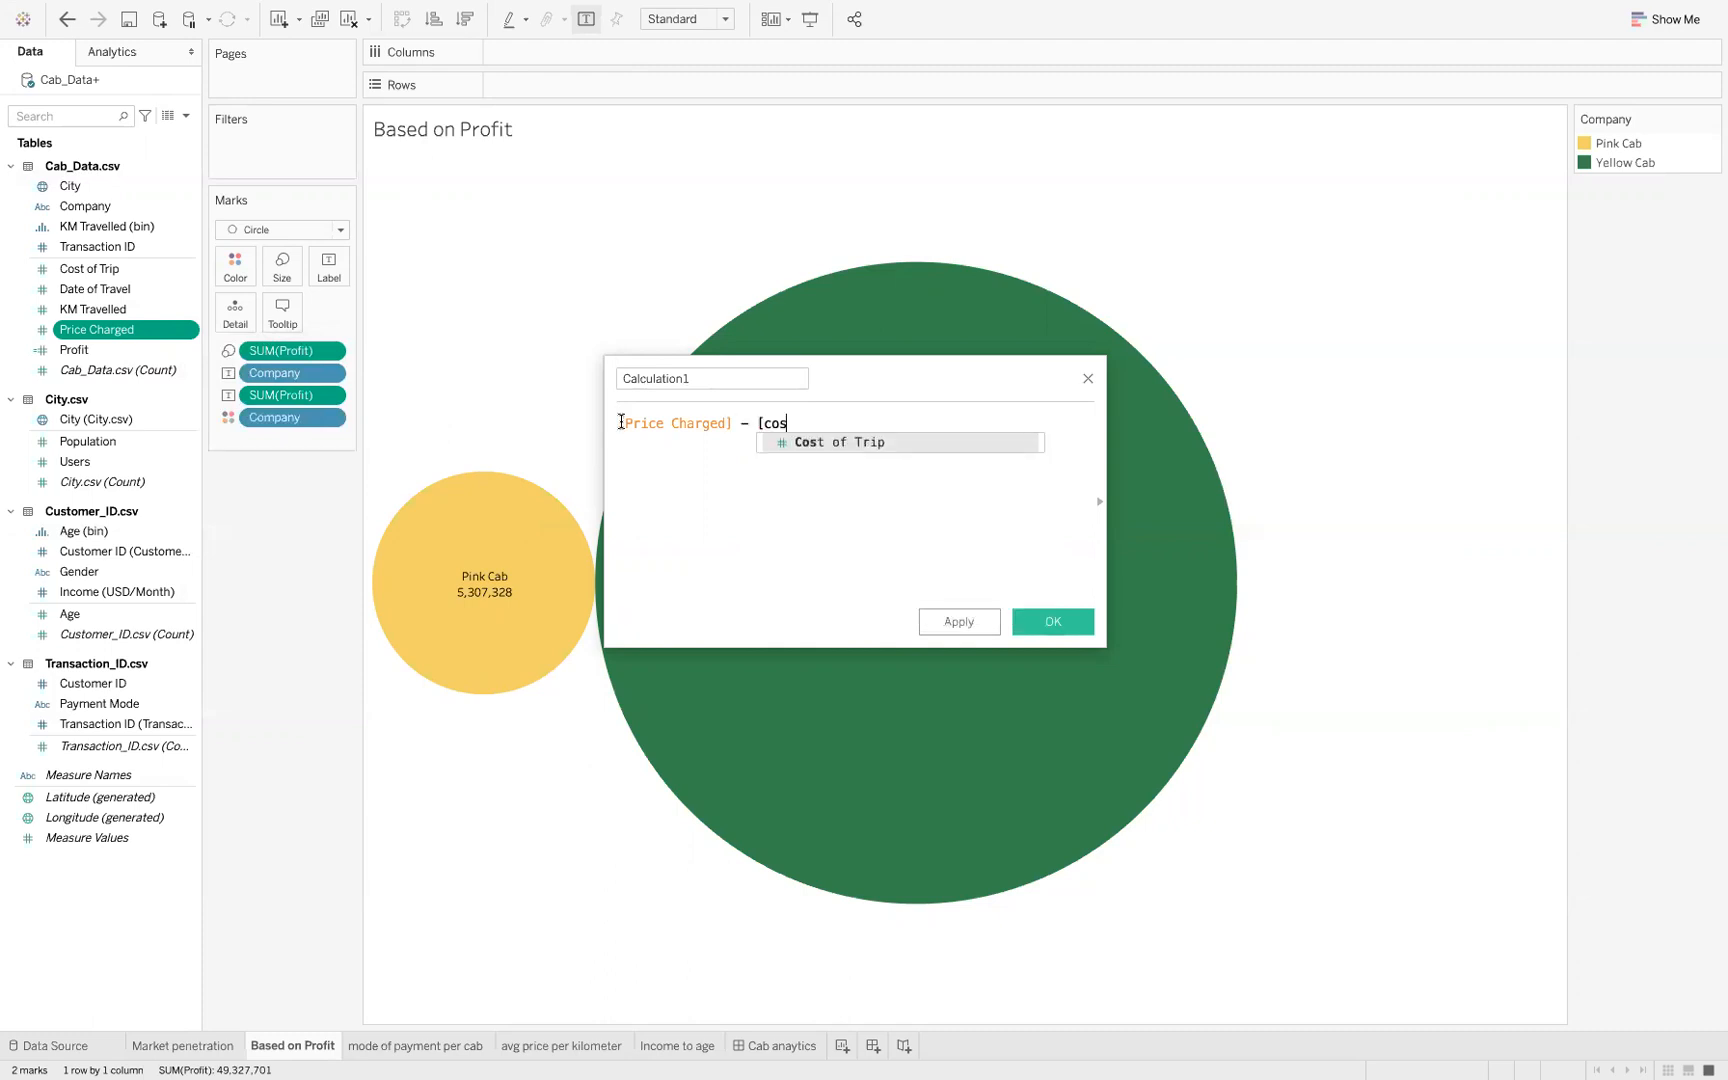
{"action": "key", "text": "Return"}
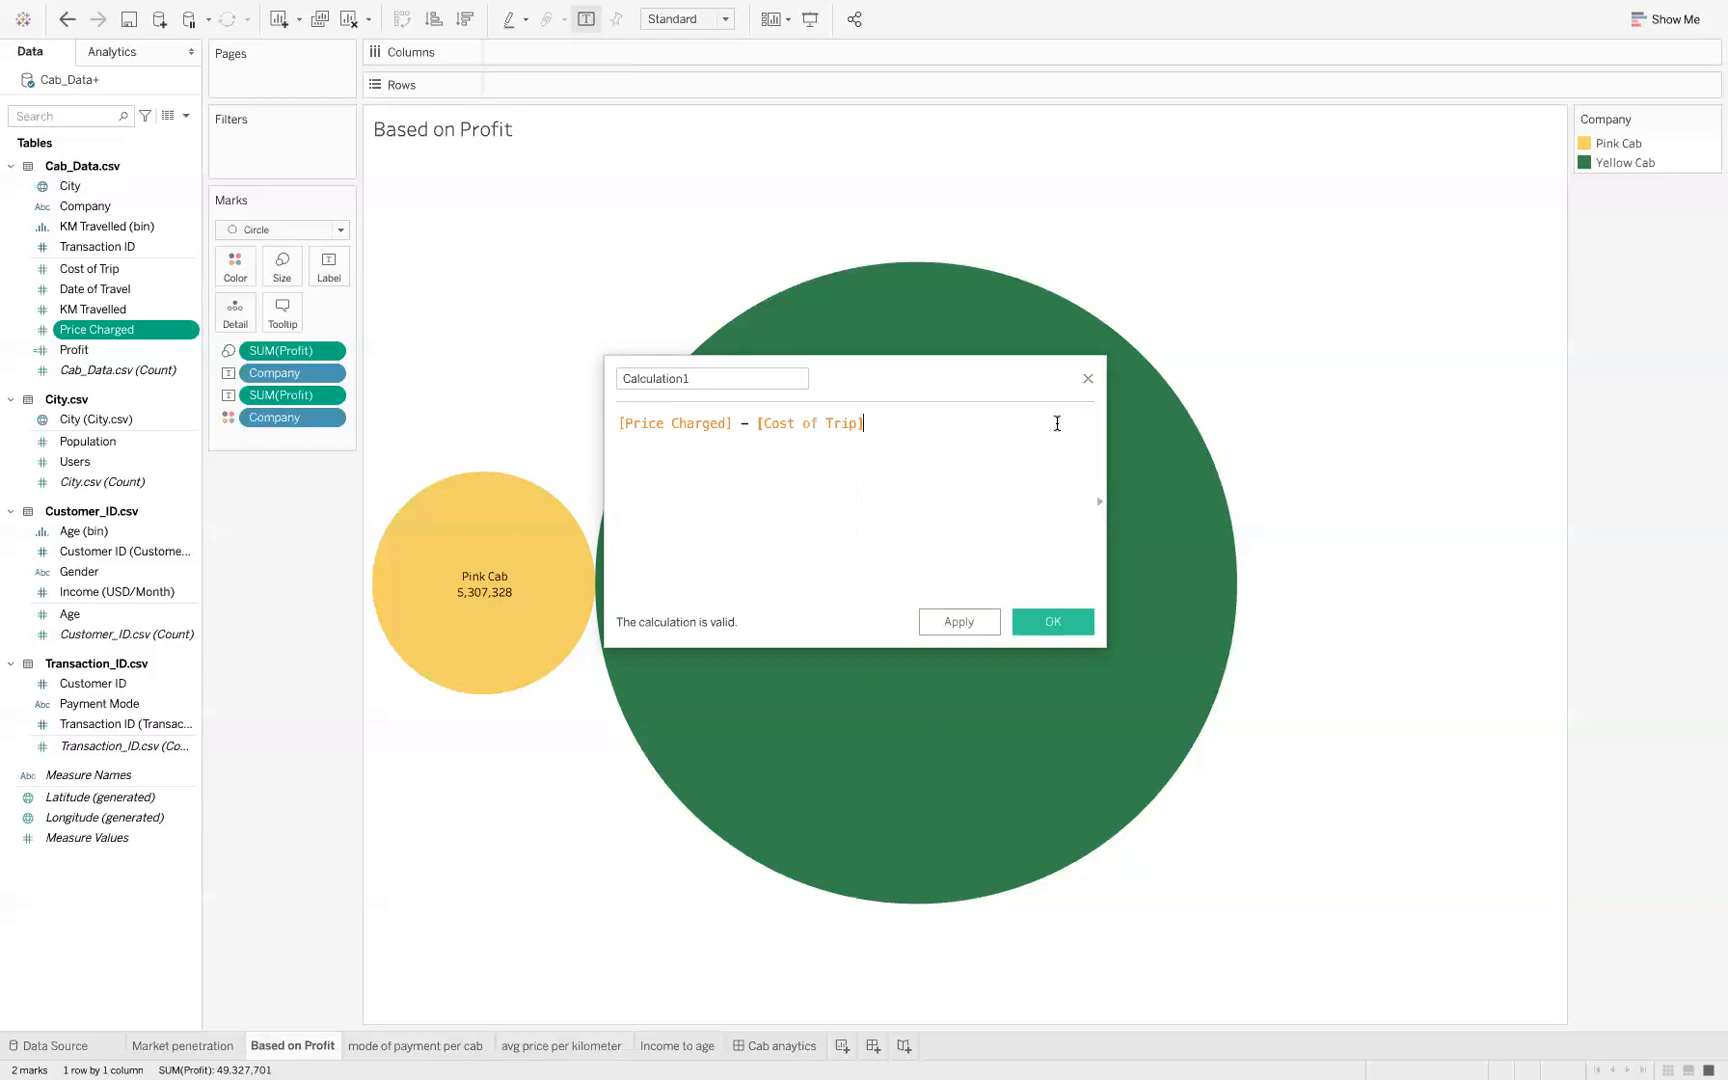
{"action": "left_click", "coordinate": [1088, 380]}
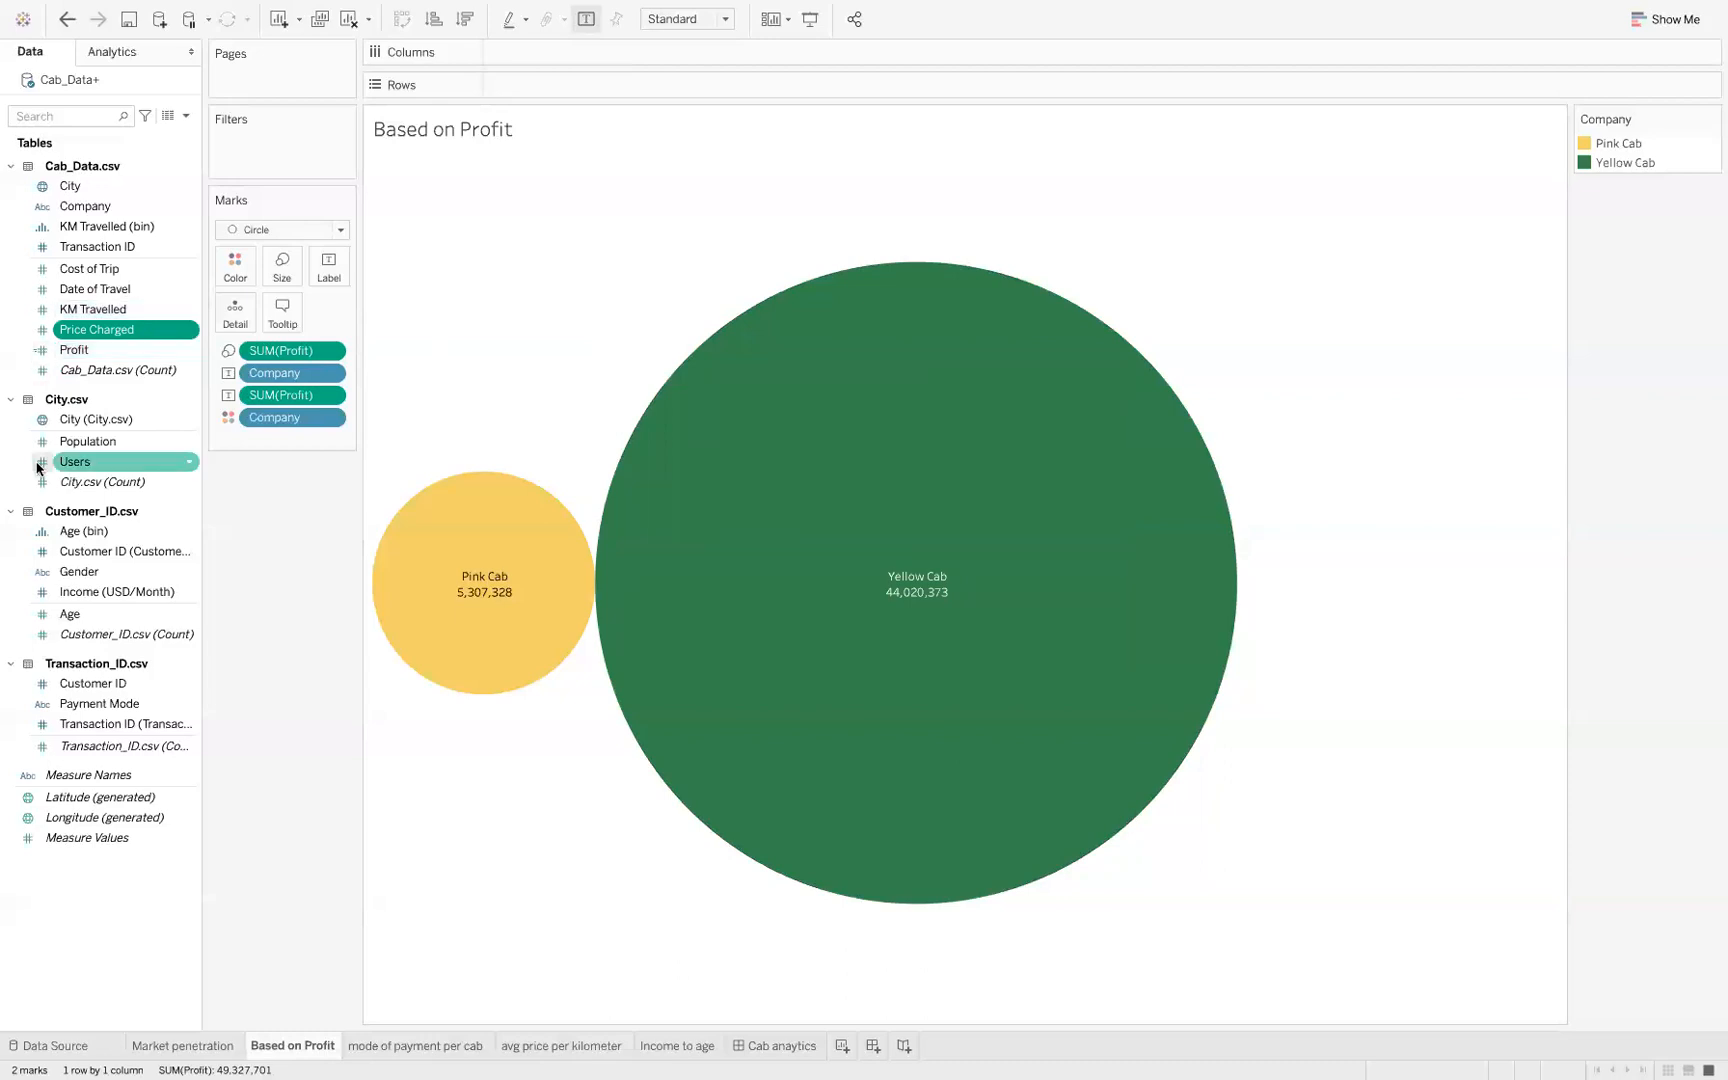
Switch to the Keynote presentation to review the Based on Profit slide alongside its Tableau chart, and show the Based on mode of payment slide
{"action": "key", "text": "ctrl+Left"}
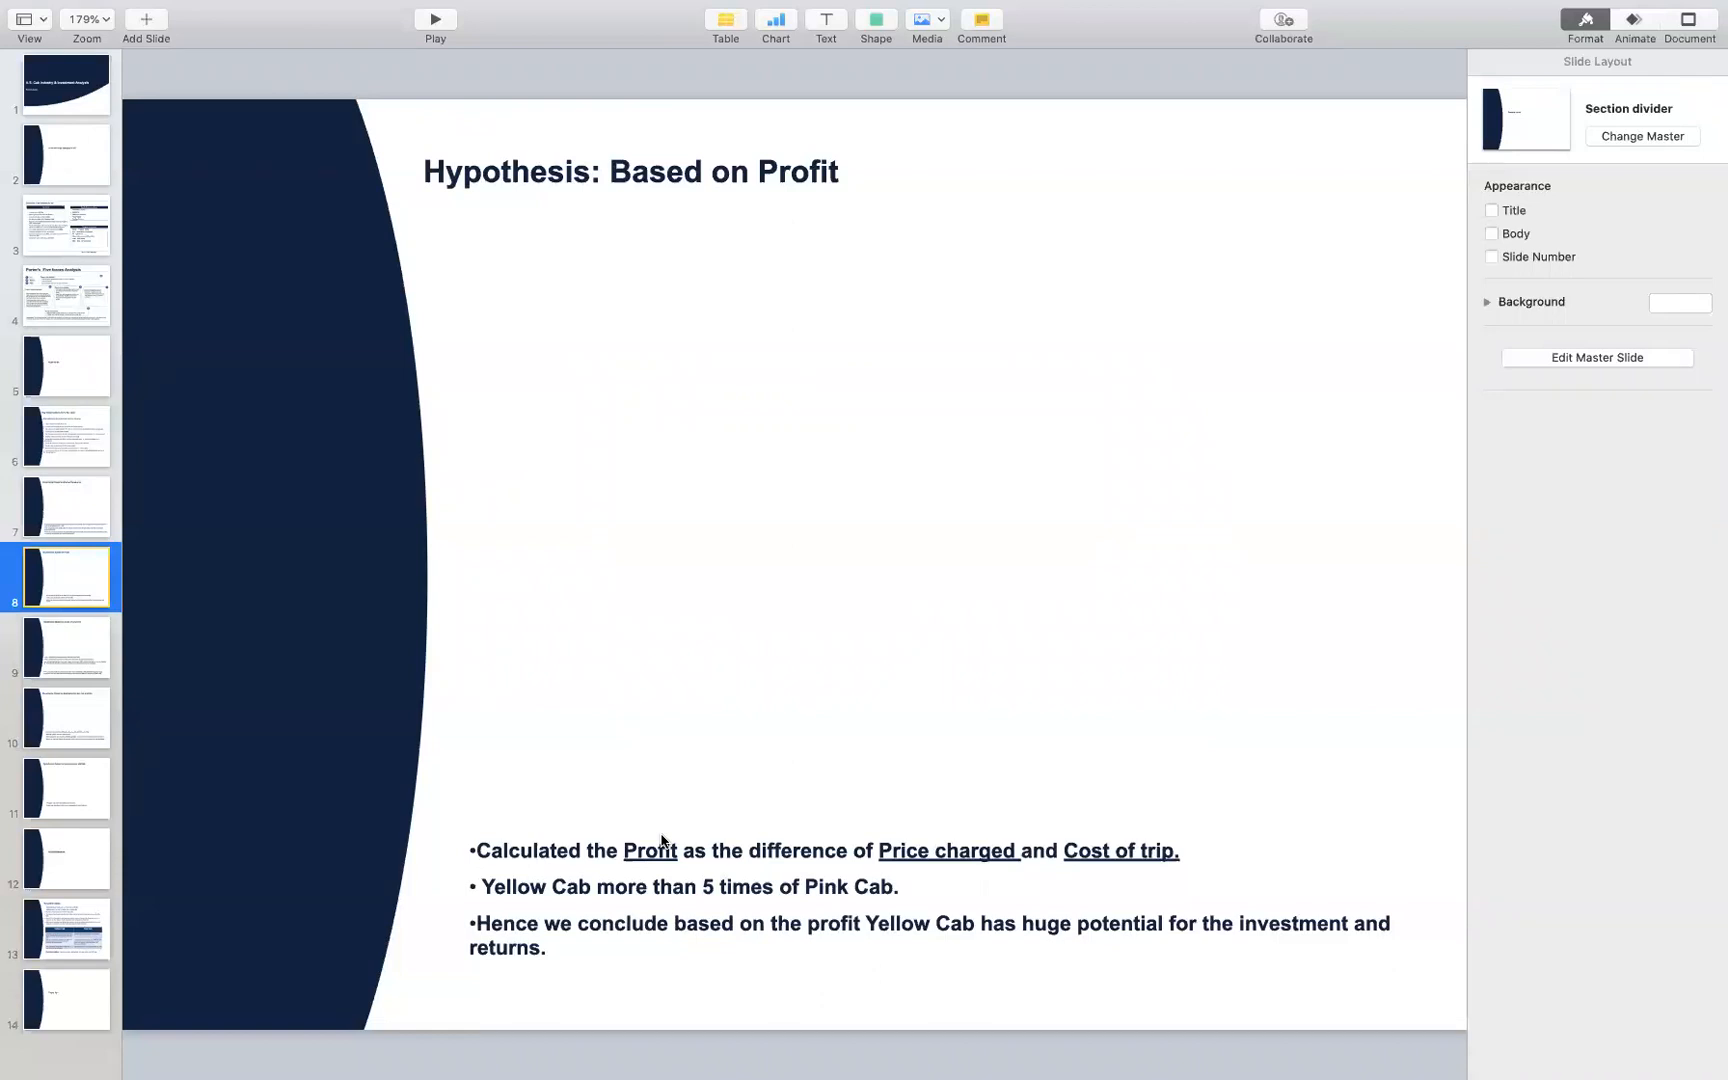
{"action": "key", "text": "ctrl+Right"}
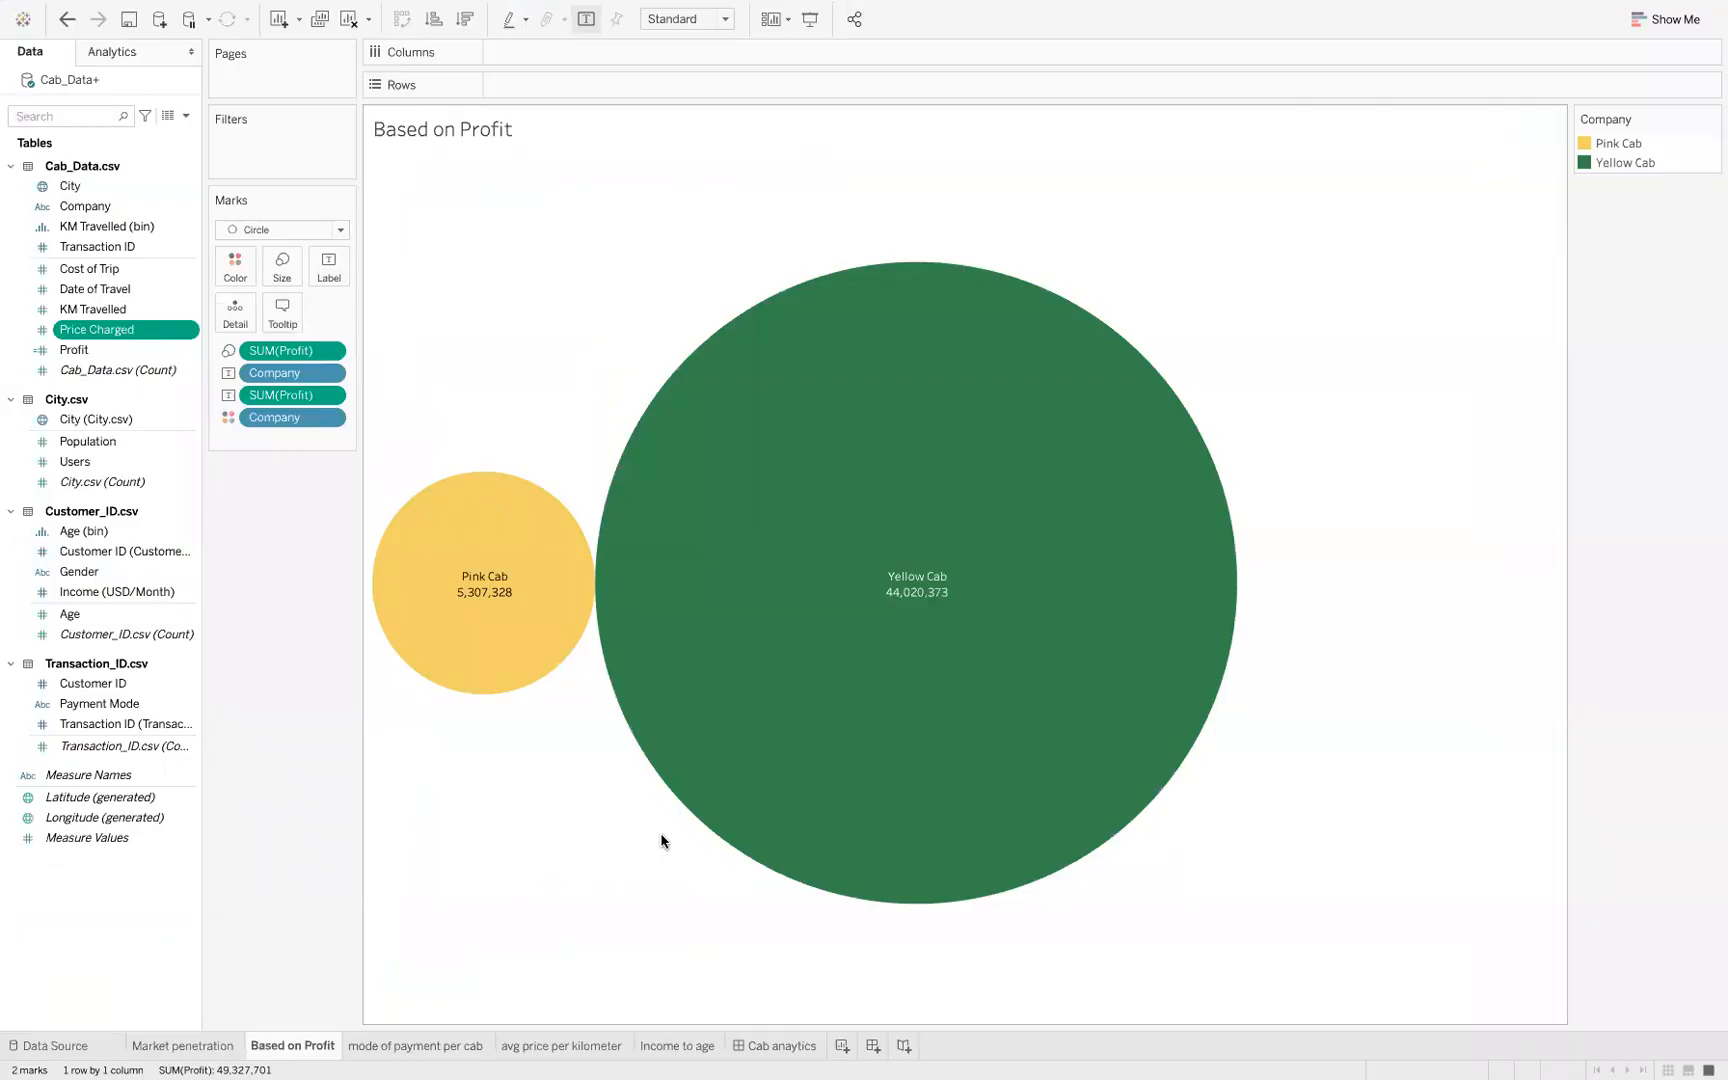
{"action": "key", "text": "ctrl+Left"}
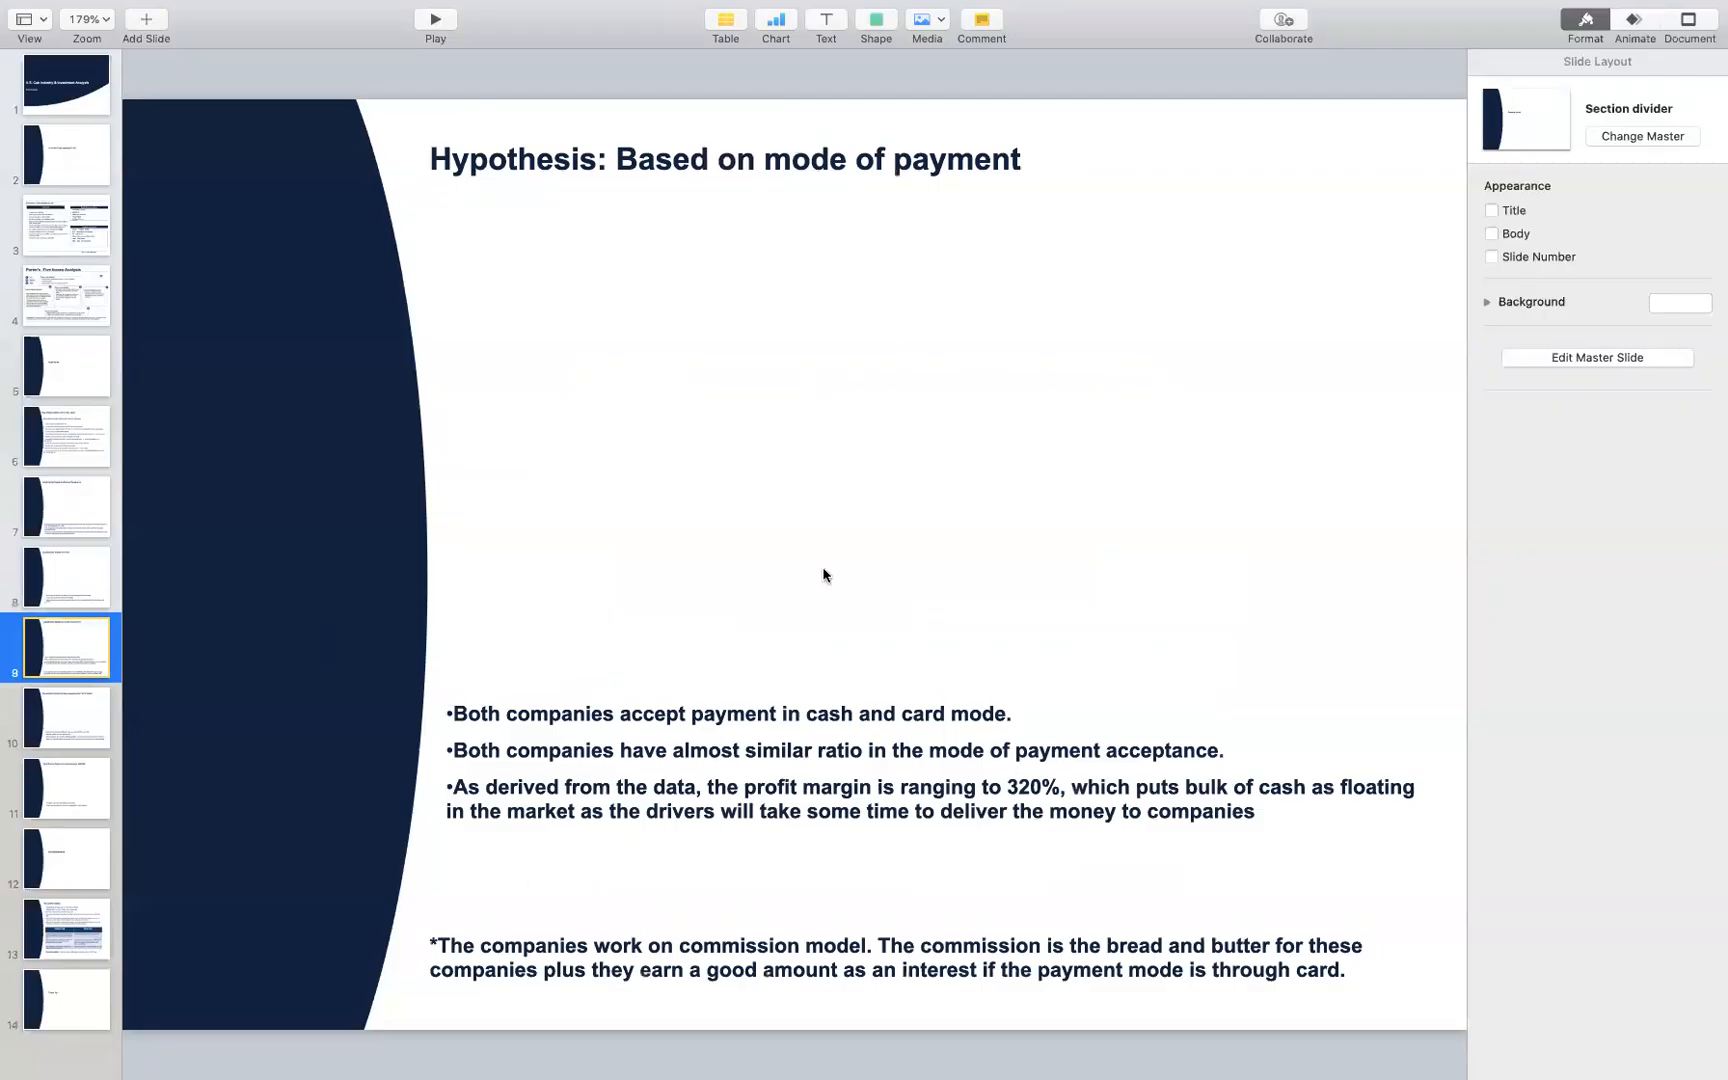
Switch to Tableau, open the mode of payment per cab sheet, and inspect each company's transaction counts for card and cash
{"action": "key", "text": "ctrl+Right"}
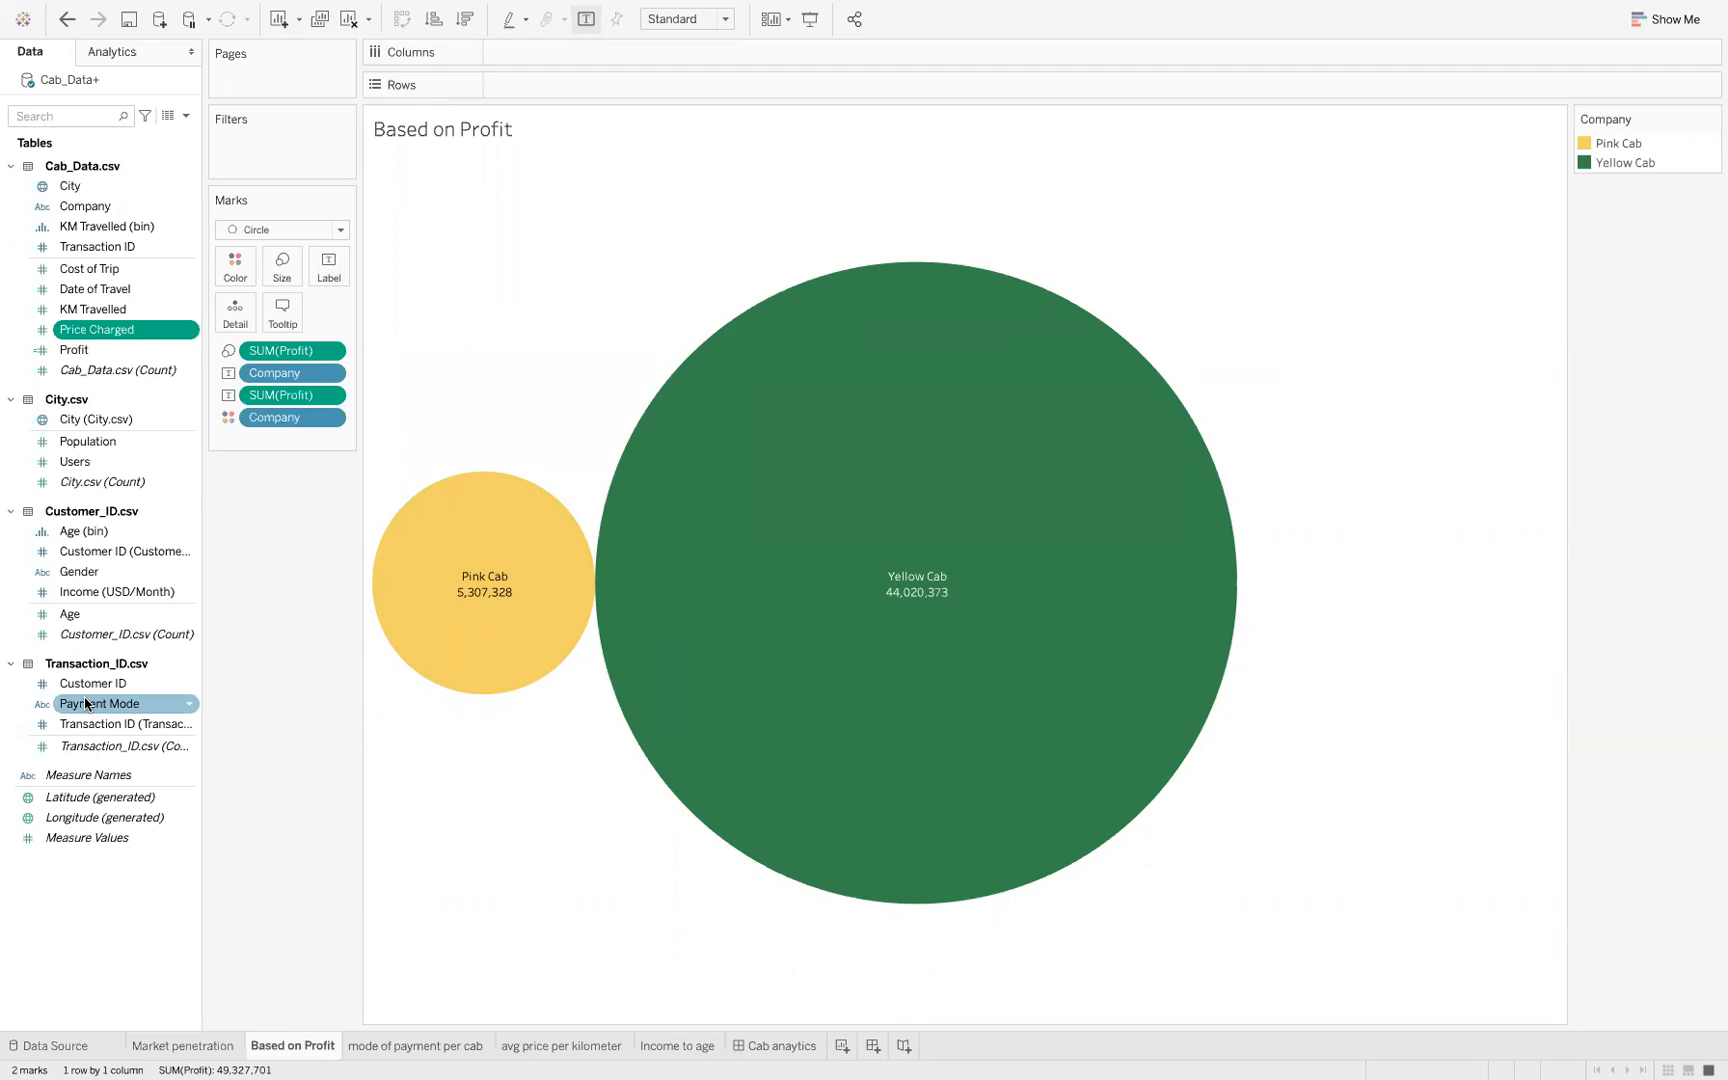
{"action": "left_click", "coordinate": [419, 1050]}
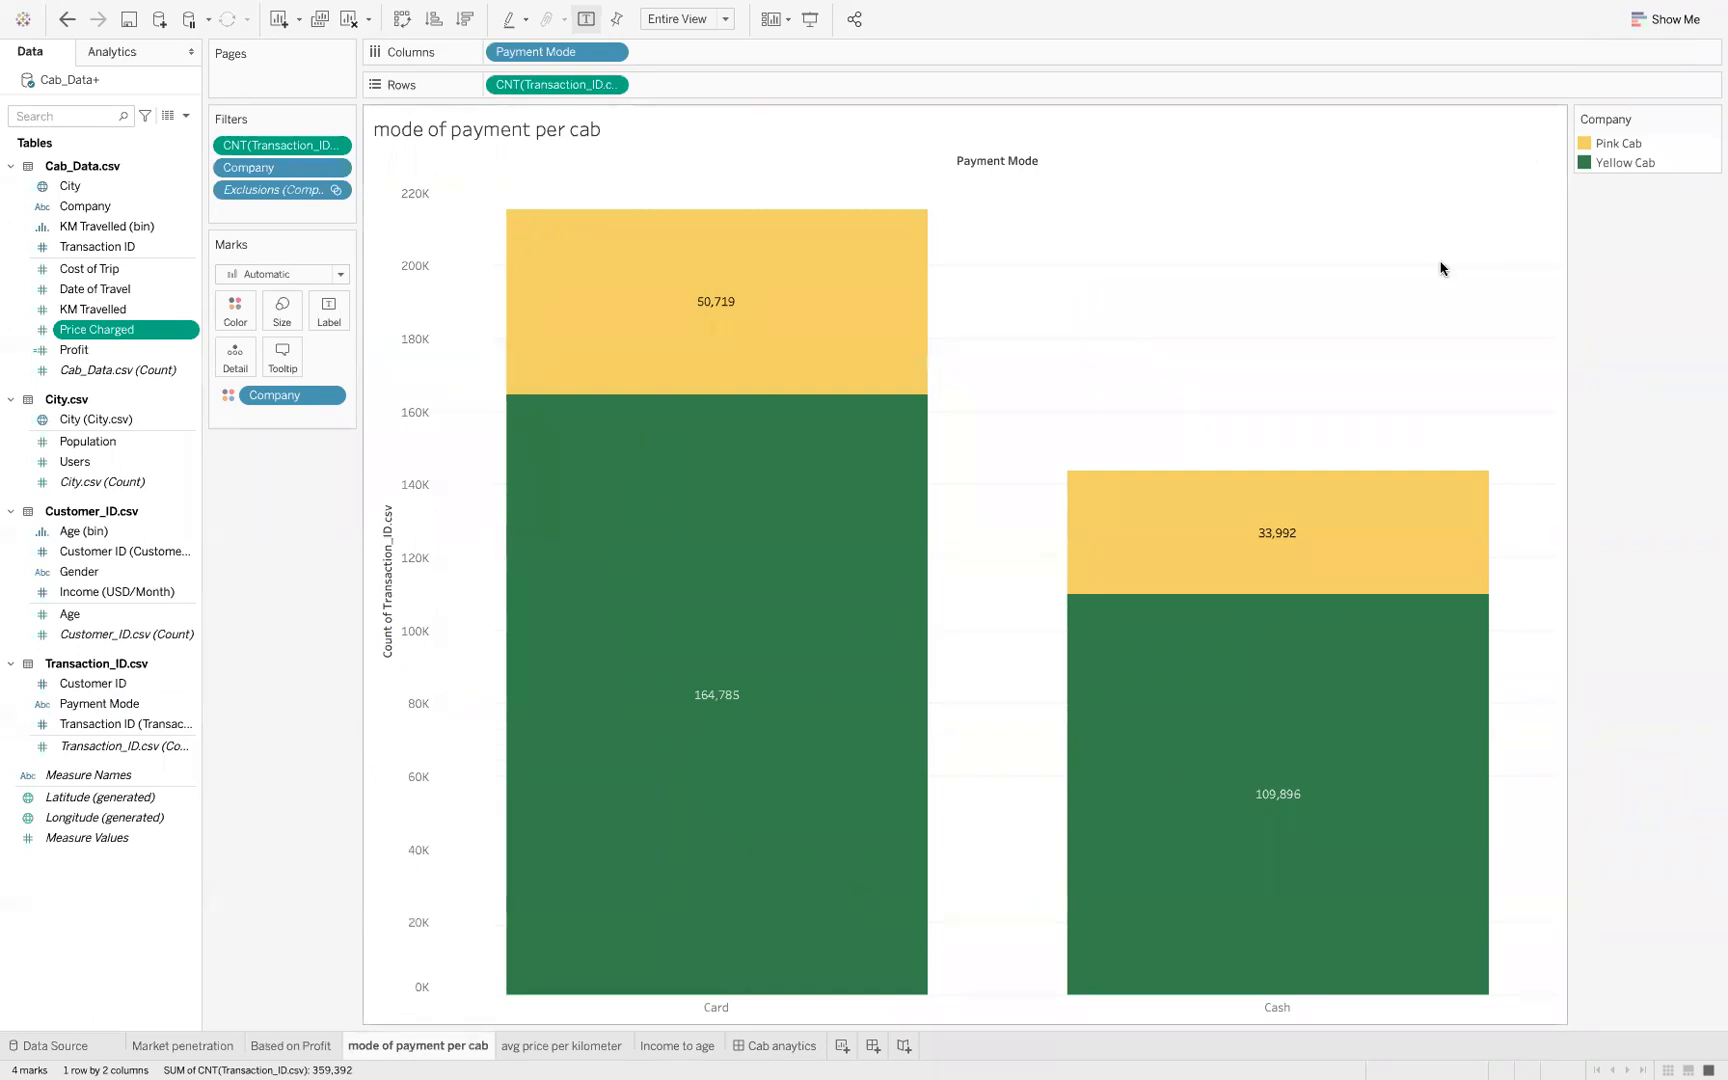
{"action": "mouse_move", "coordinate": [899, 768]}
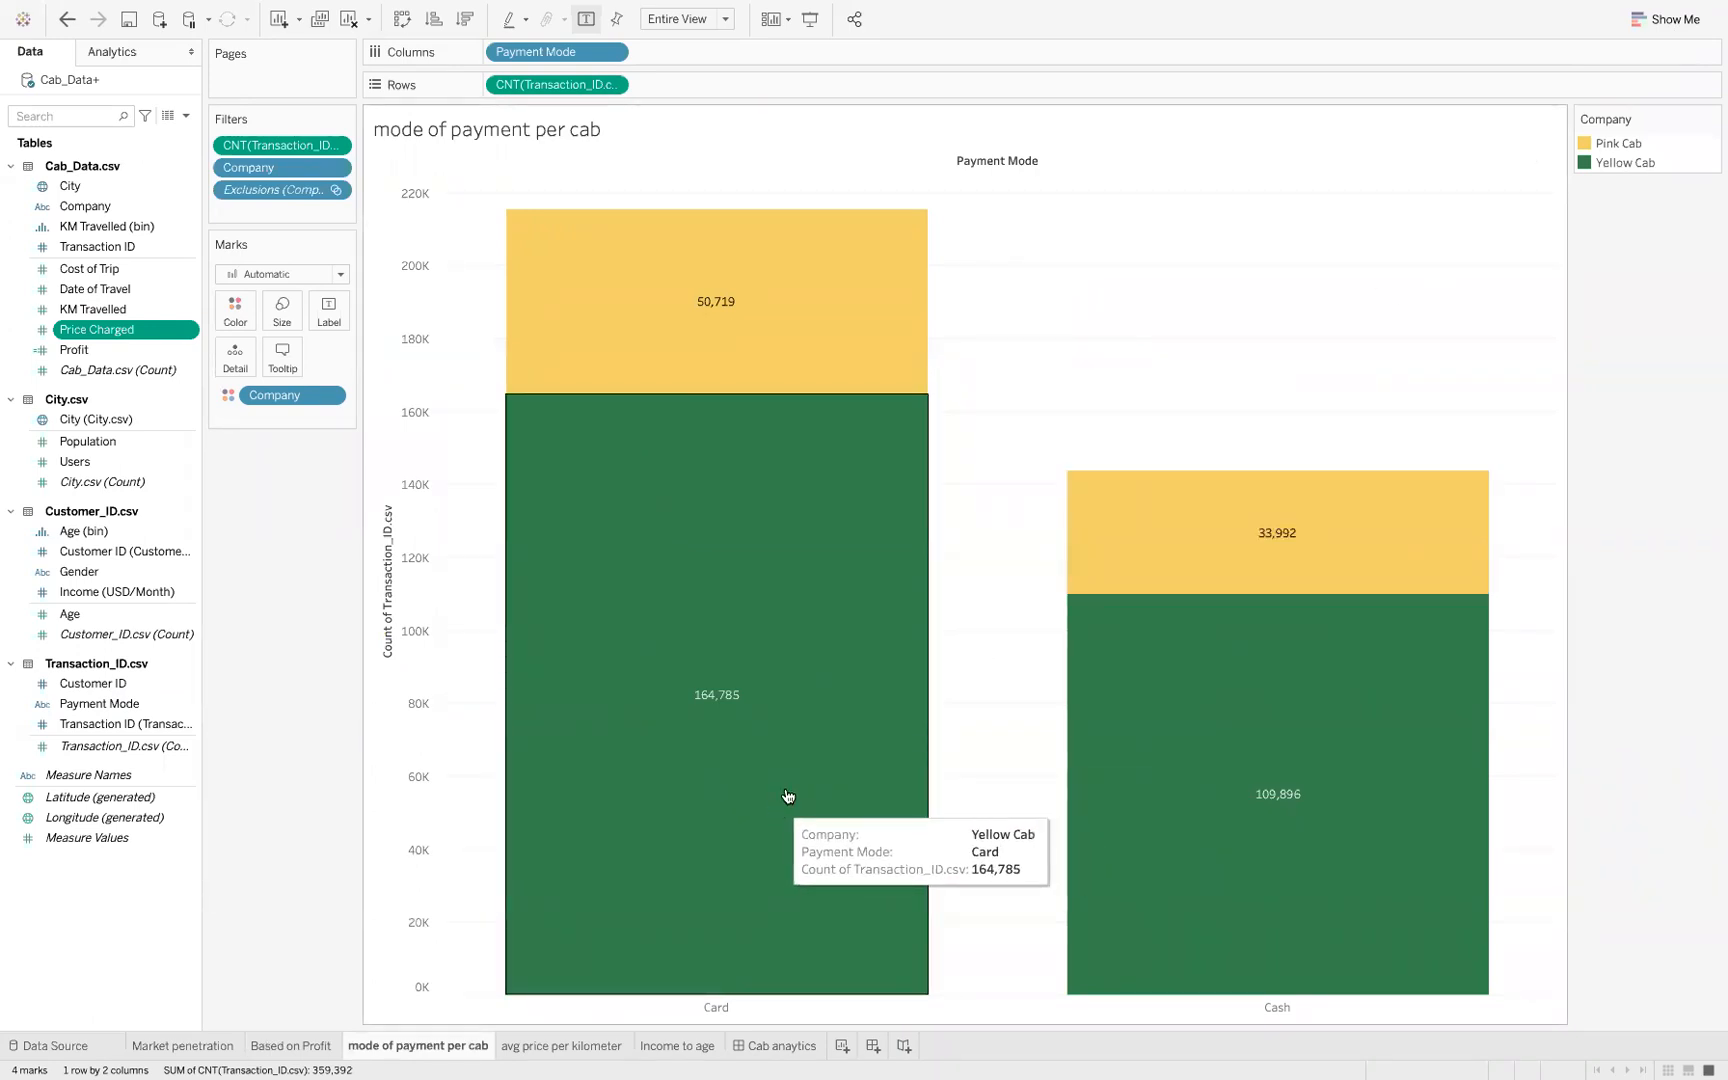
{"action": "mouse_move", "coordinate": [1293, 879]}
{"action": "mouse_move", "coordinate": [822, 735]}
{"action": "mouse_move", "coordinate": [798, 239]}
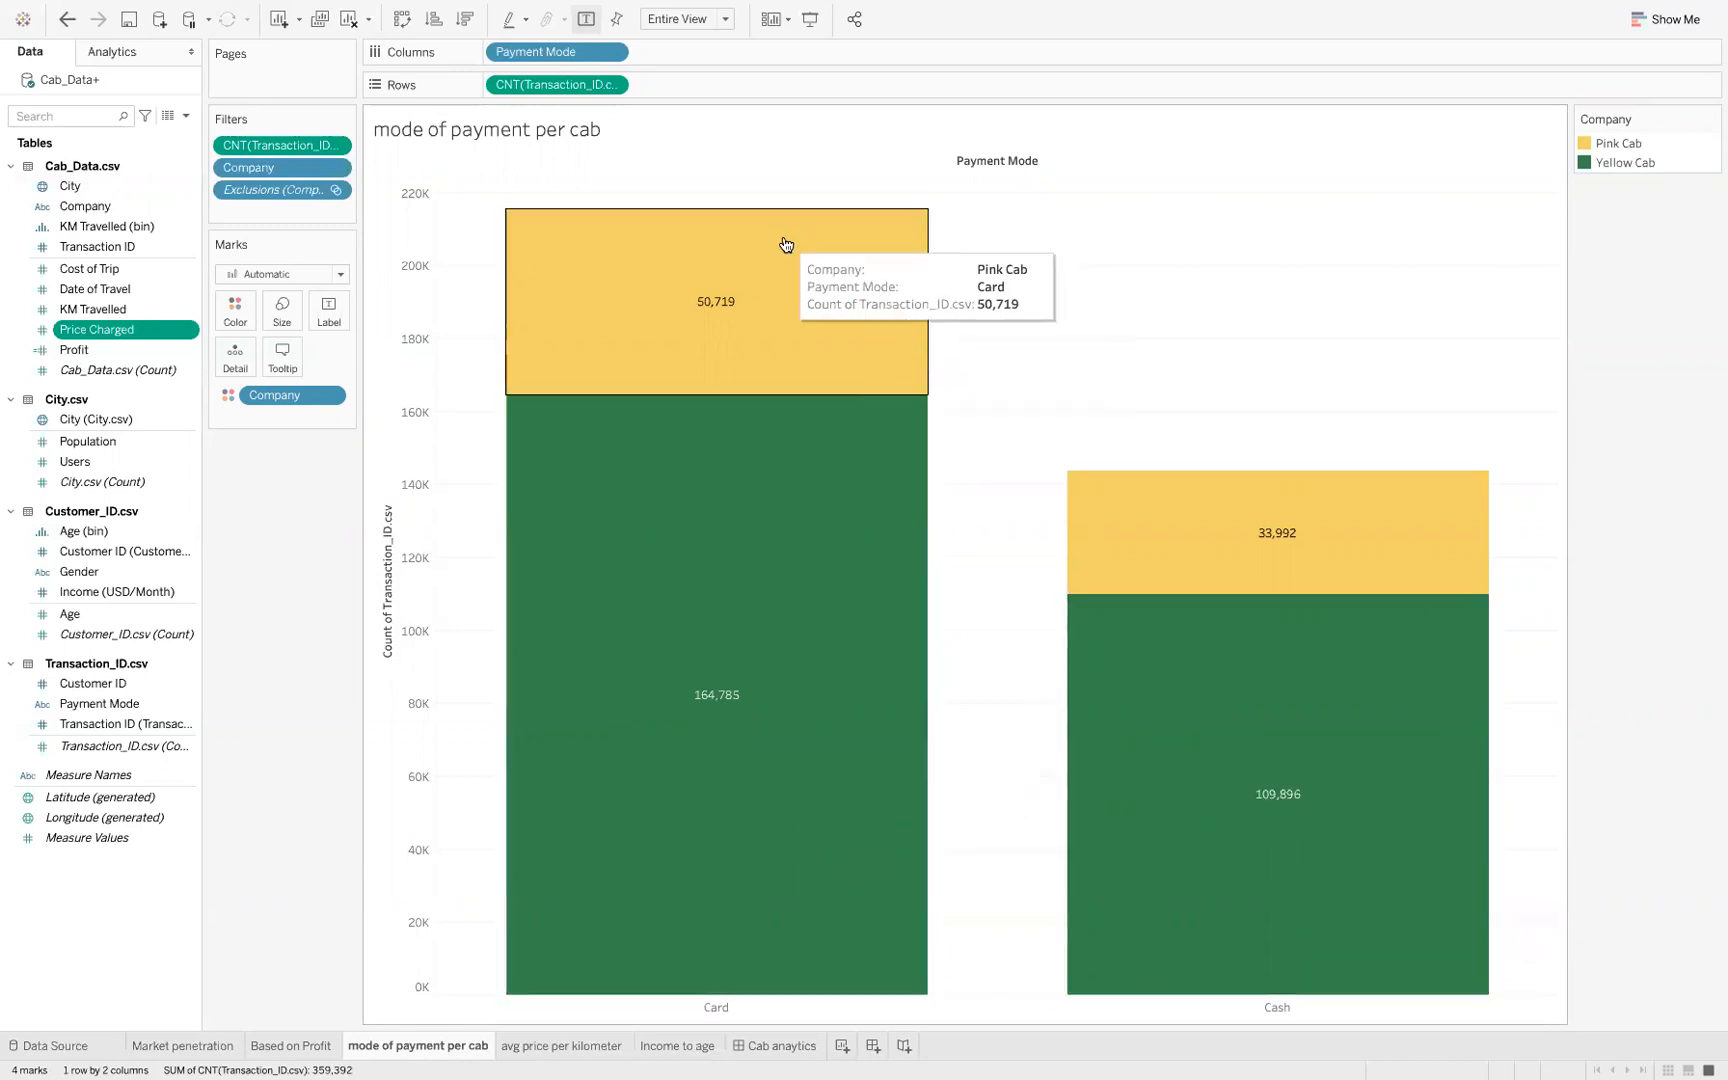
{"action": "mouse_move", "coordinate": [1270, 768]}
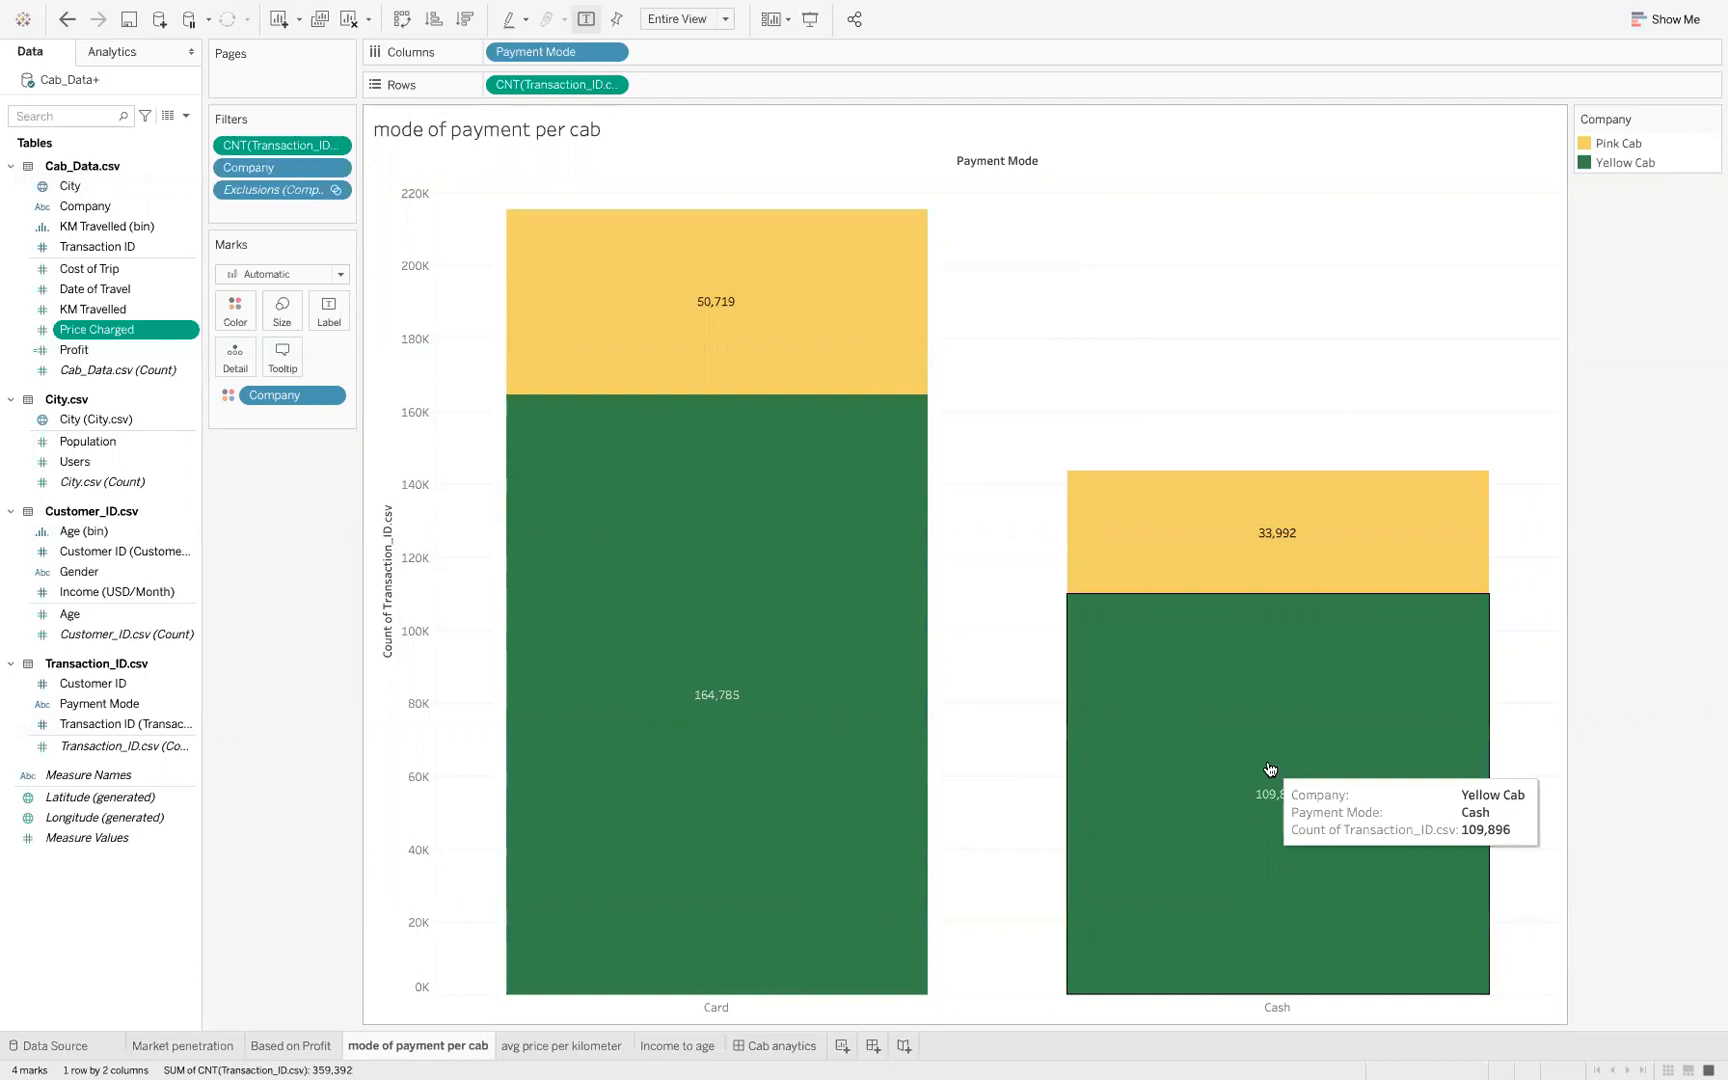
{"action": "mouse_move", "coordinate": [1304, 562]}
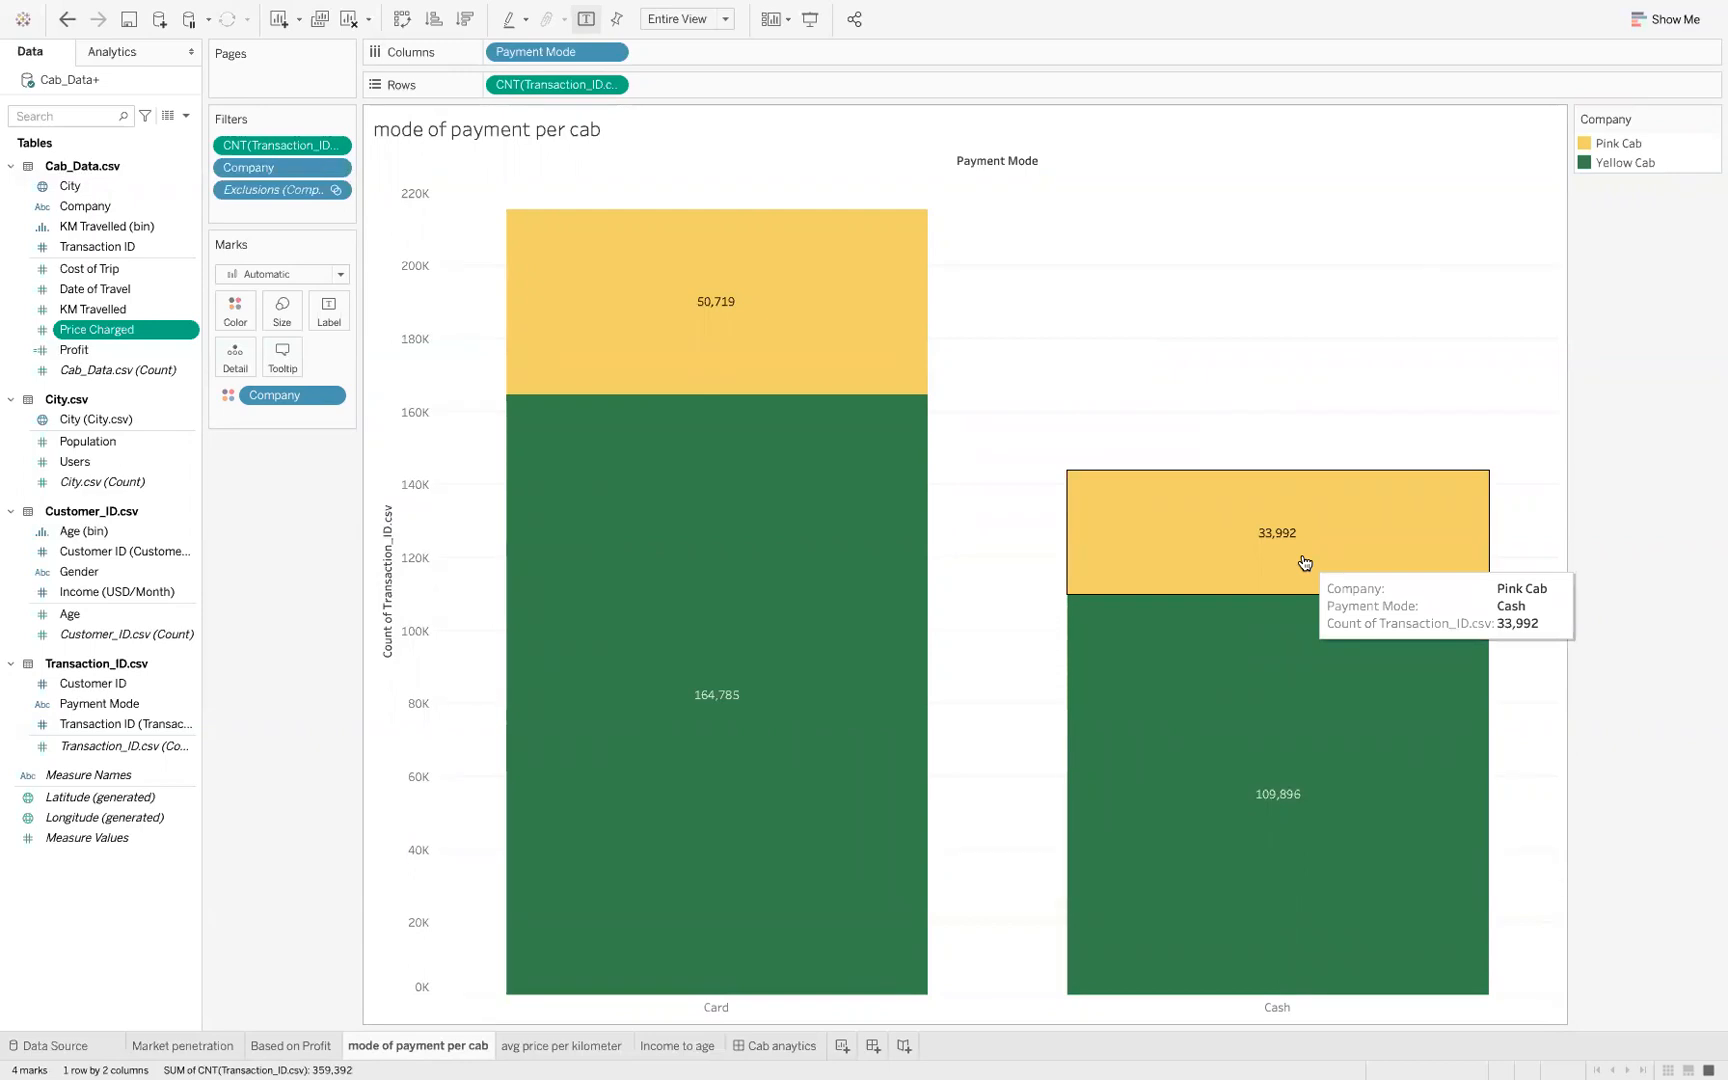
Switch to the Keynote presentation and show the Based on Average price per ride and Km slide
{"action": "key", "text": "ctrl+Left"}
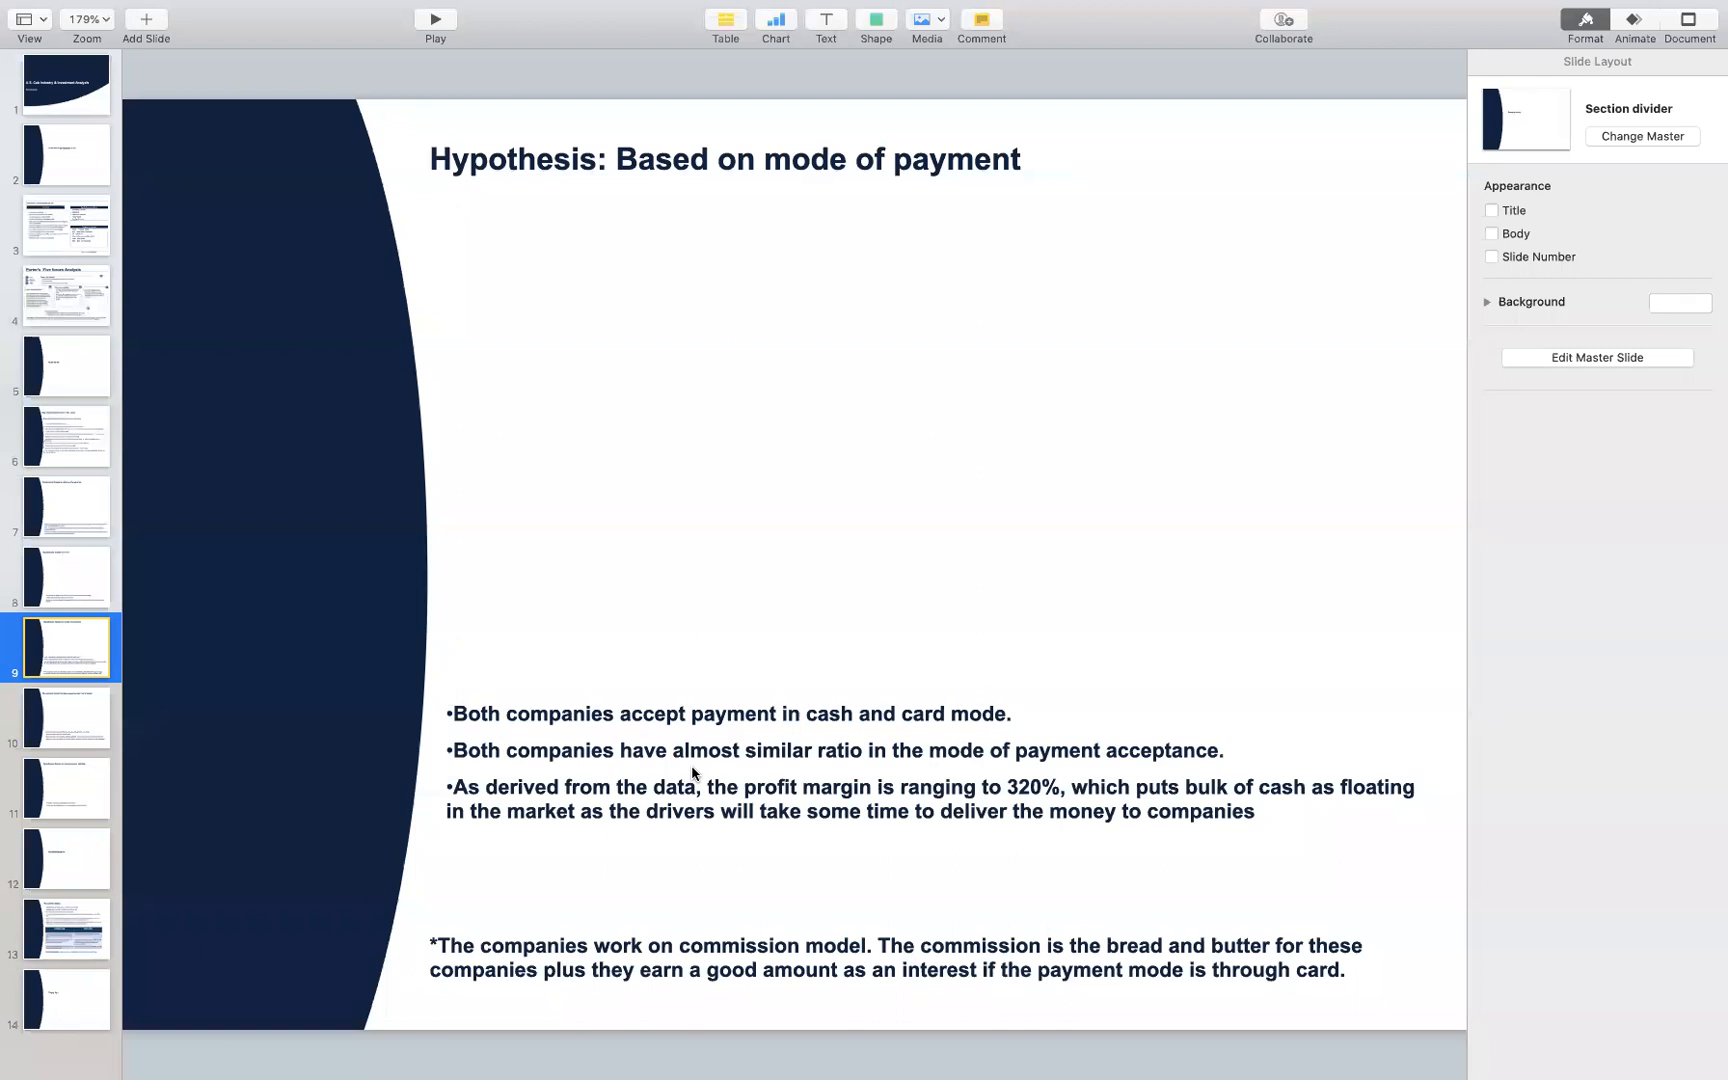
{"action": "key", "text": "ctrl+Right"}
{"action": "left_click", "coordinate": [45, 706]}
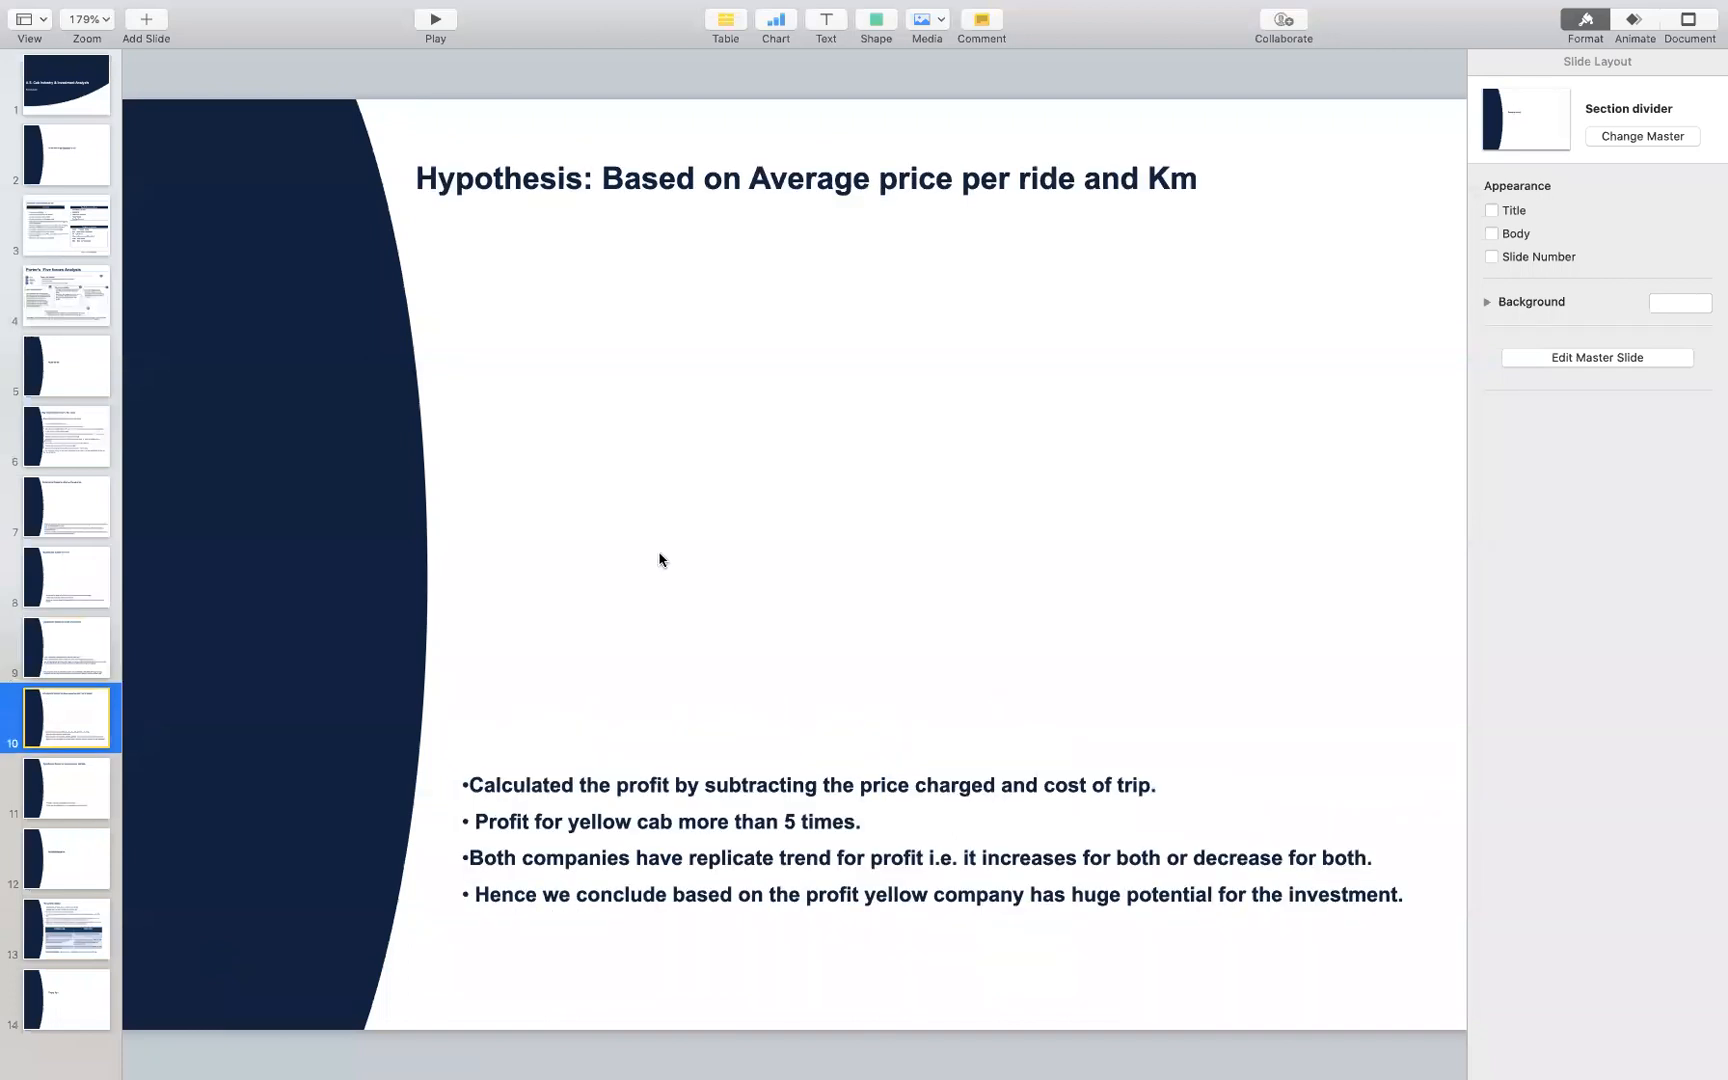
Switch to Tableau and open the avg price per kilometer sheet to view average profit by distance bin and company
{"action": "key", "text": "ctrl+Right"}
{"action": "left_click", "coordinate": [512, 1045]}
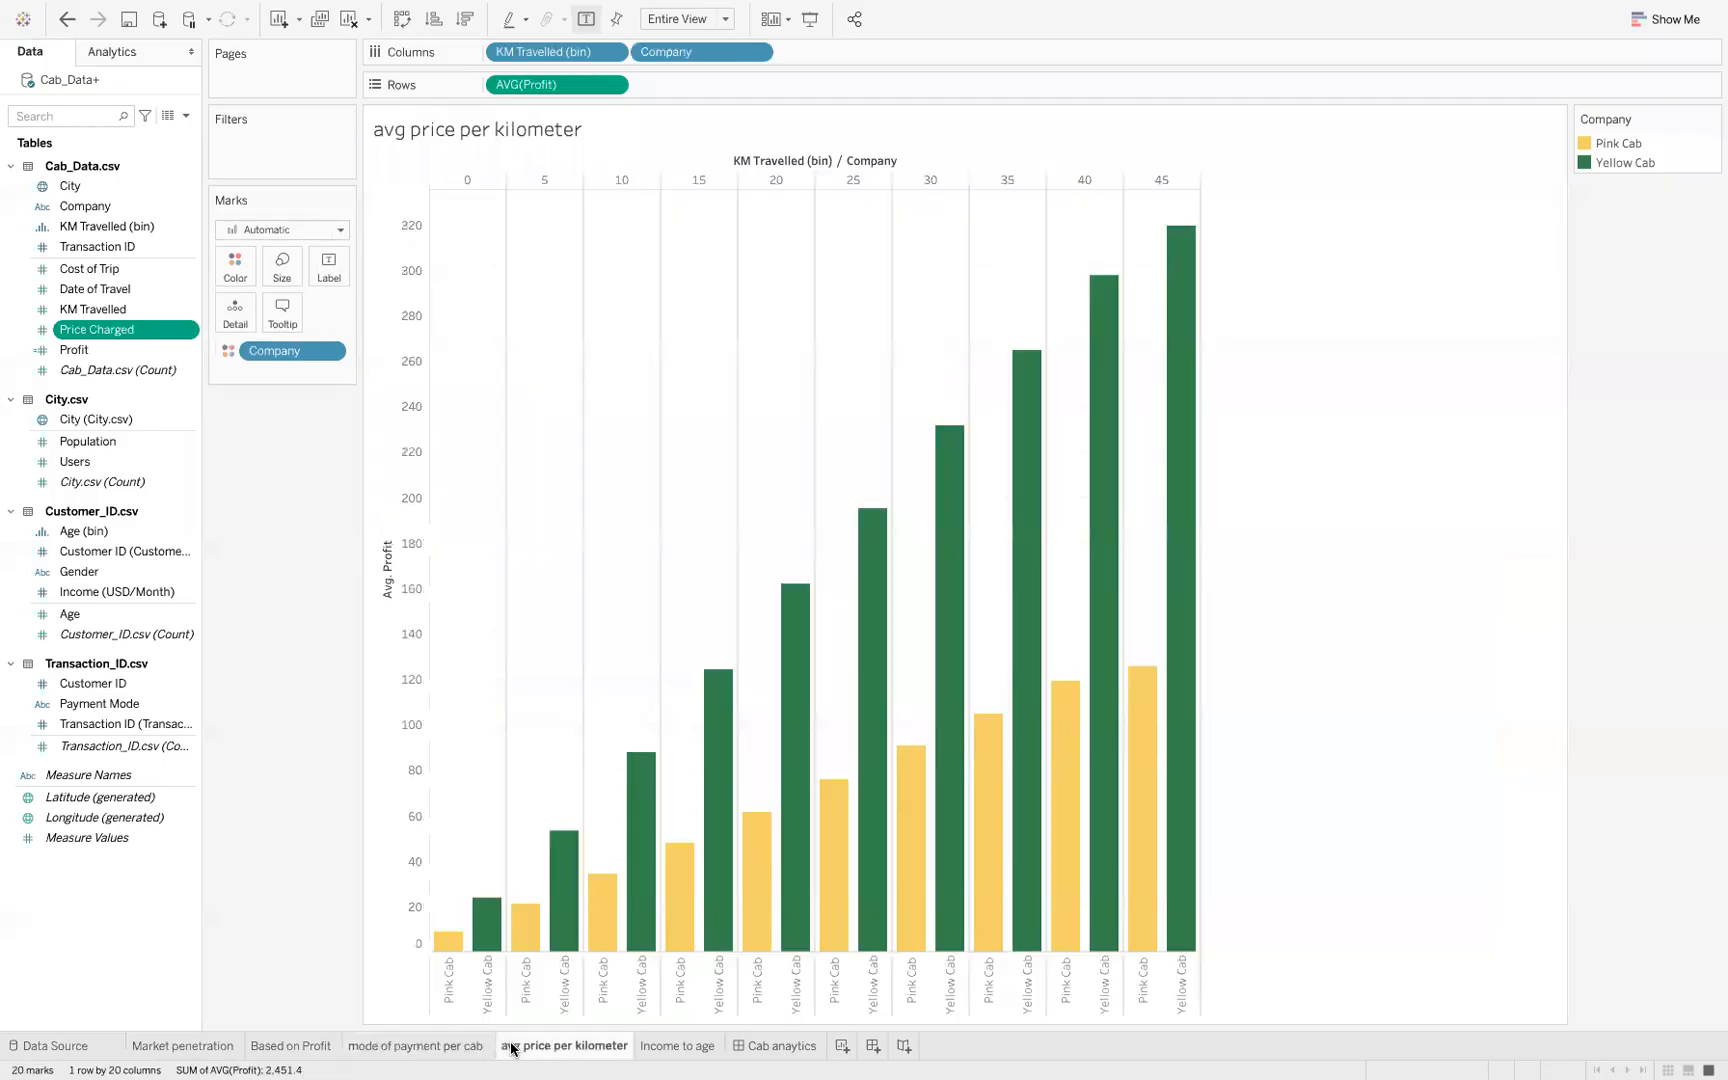
{"action": "mouse_move", "coordinate": [867, 826]}
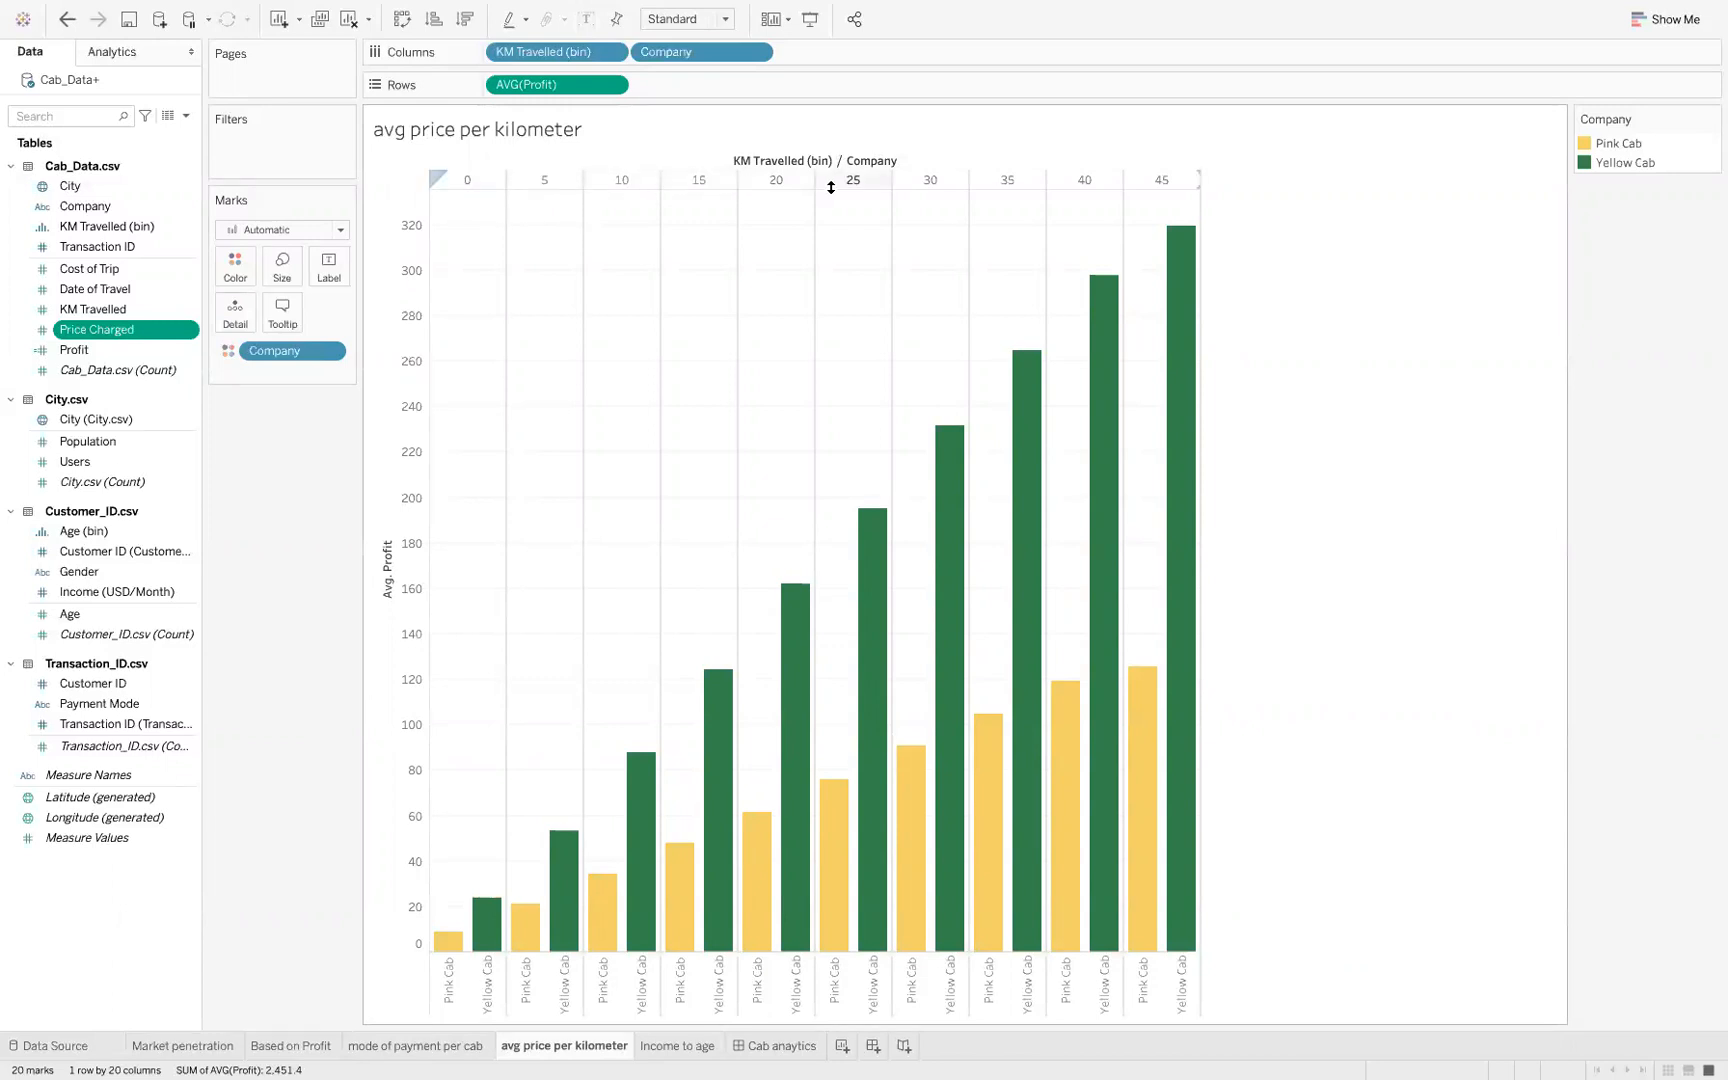
Open the settings for creating bins from KM Travelled to view the bin size and value range, and close them without creating a field
{"action": "left_click", "coordinate": [173, 338]}
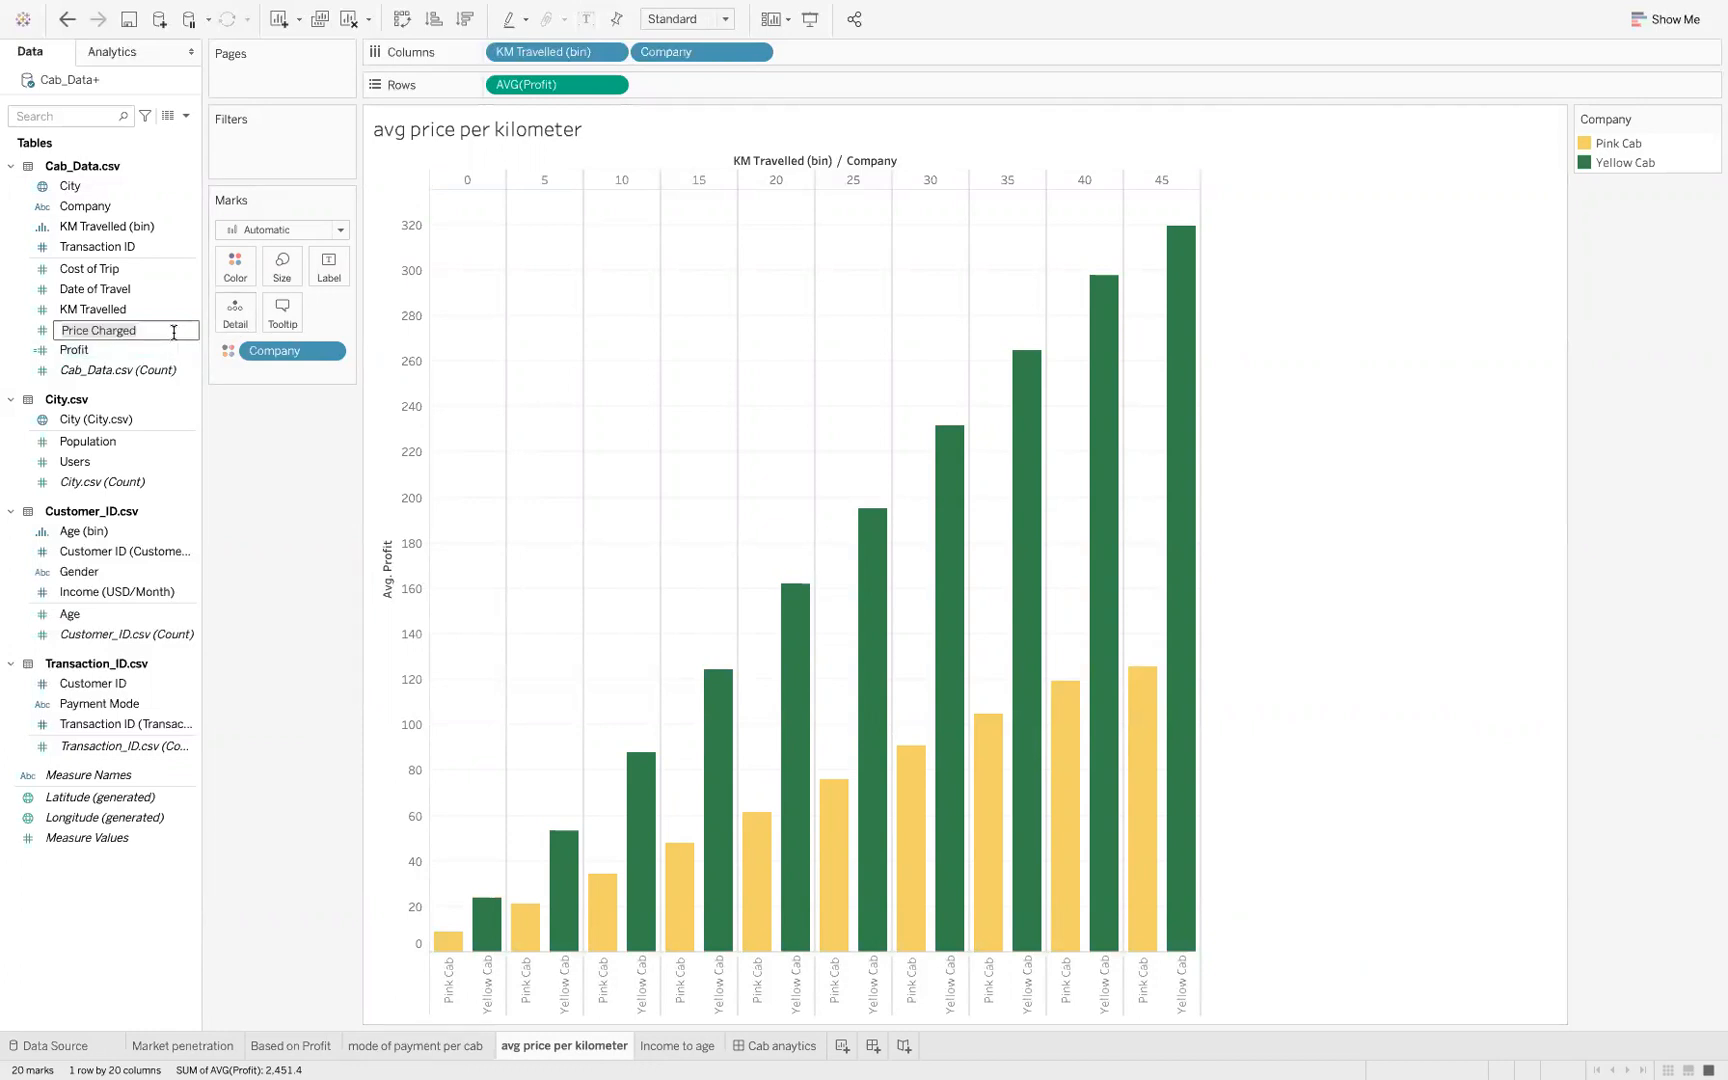
{"action": "left_click", "coordinate": [222, 403]}
{"action": "left_click", "coordinate": [137, 313]}
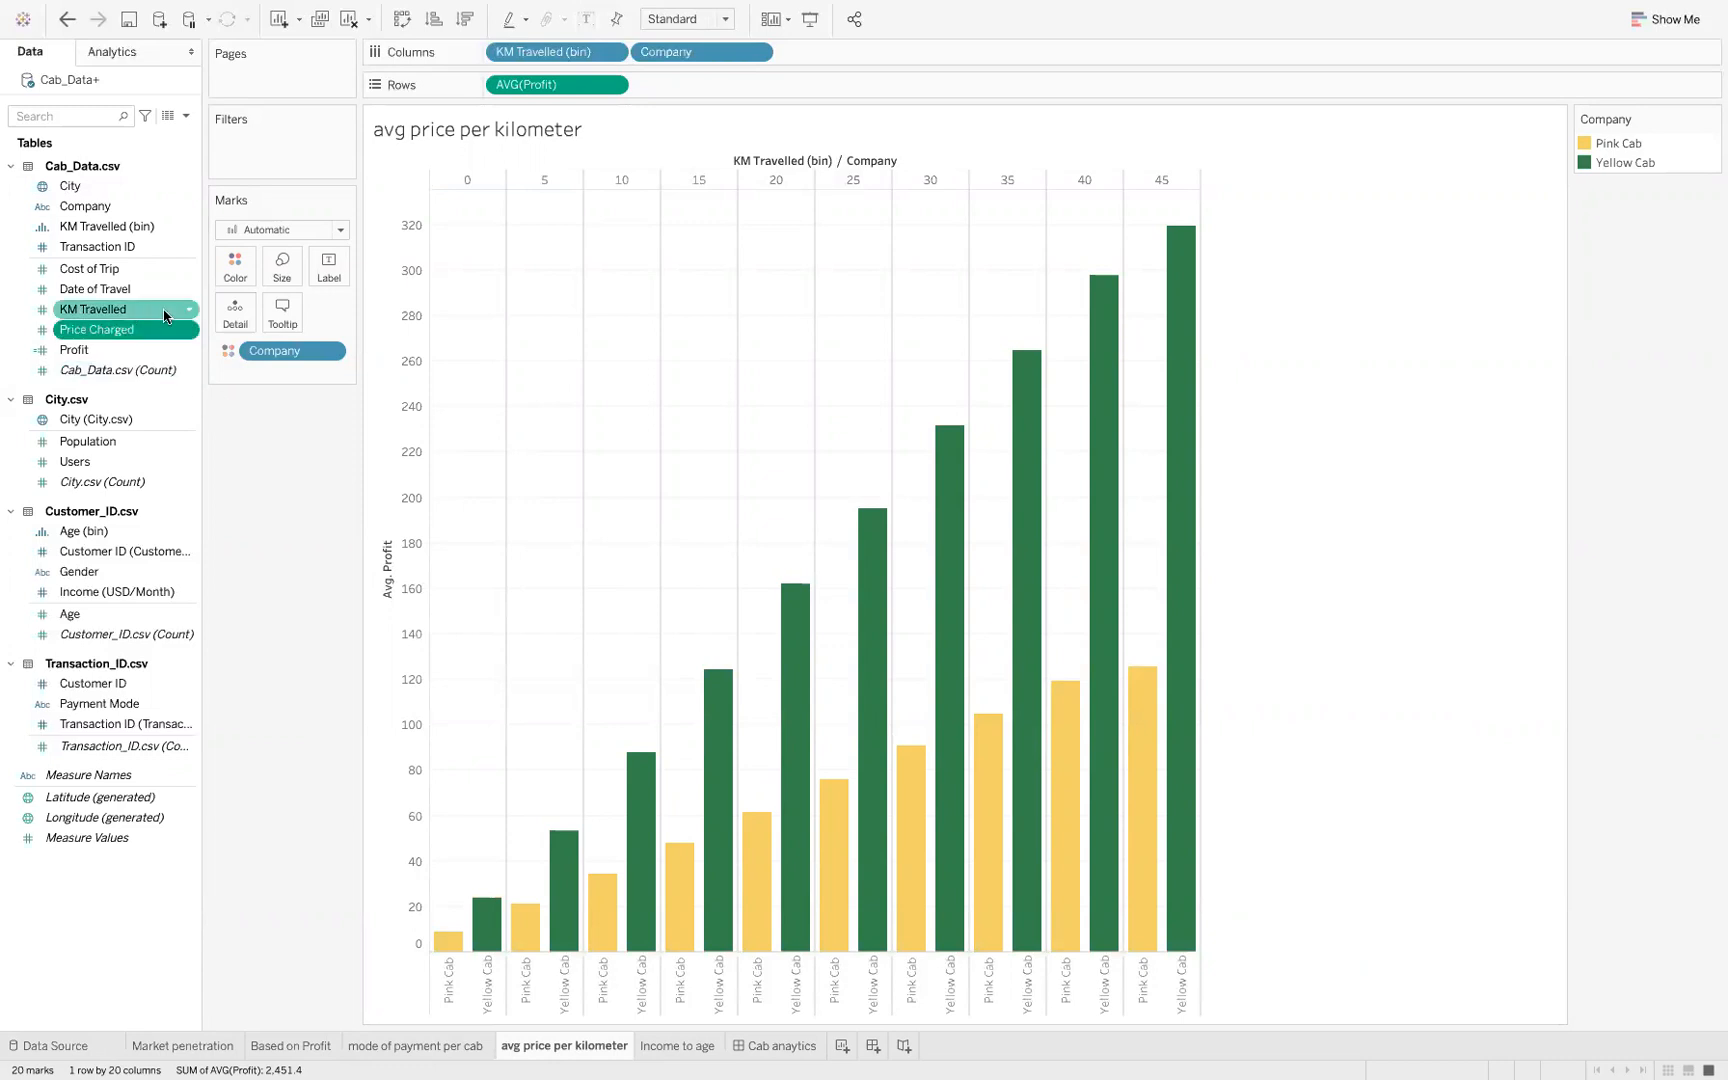
{"action": "left_click", "coordinate": [182, 313]}
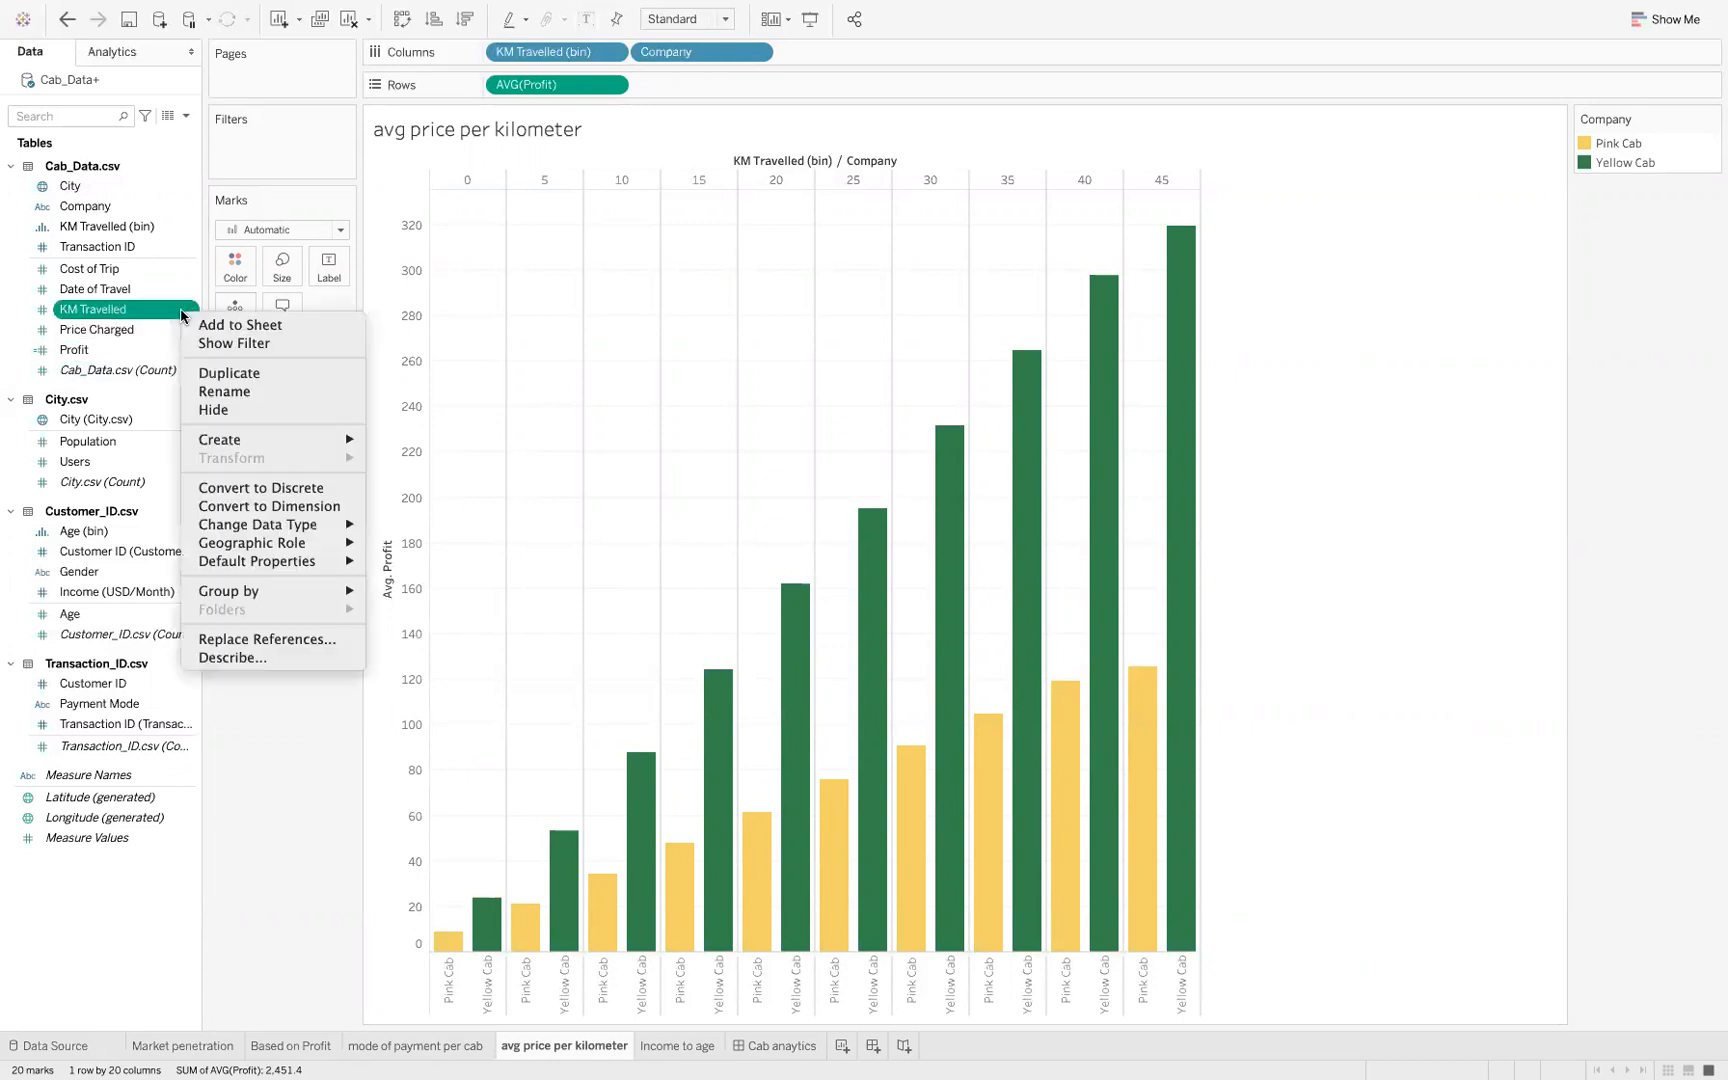
{"action": "left_click", "coordinate": [113, 227]}
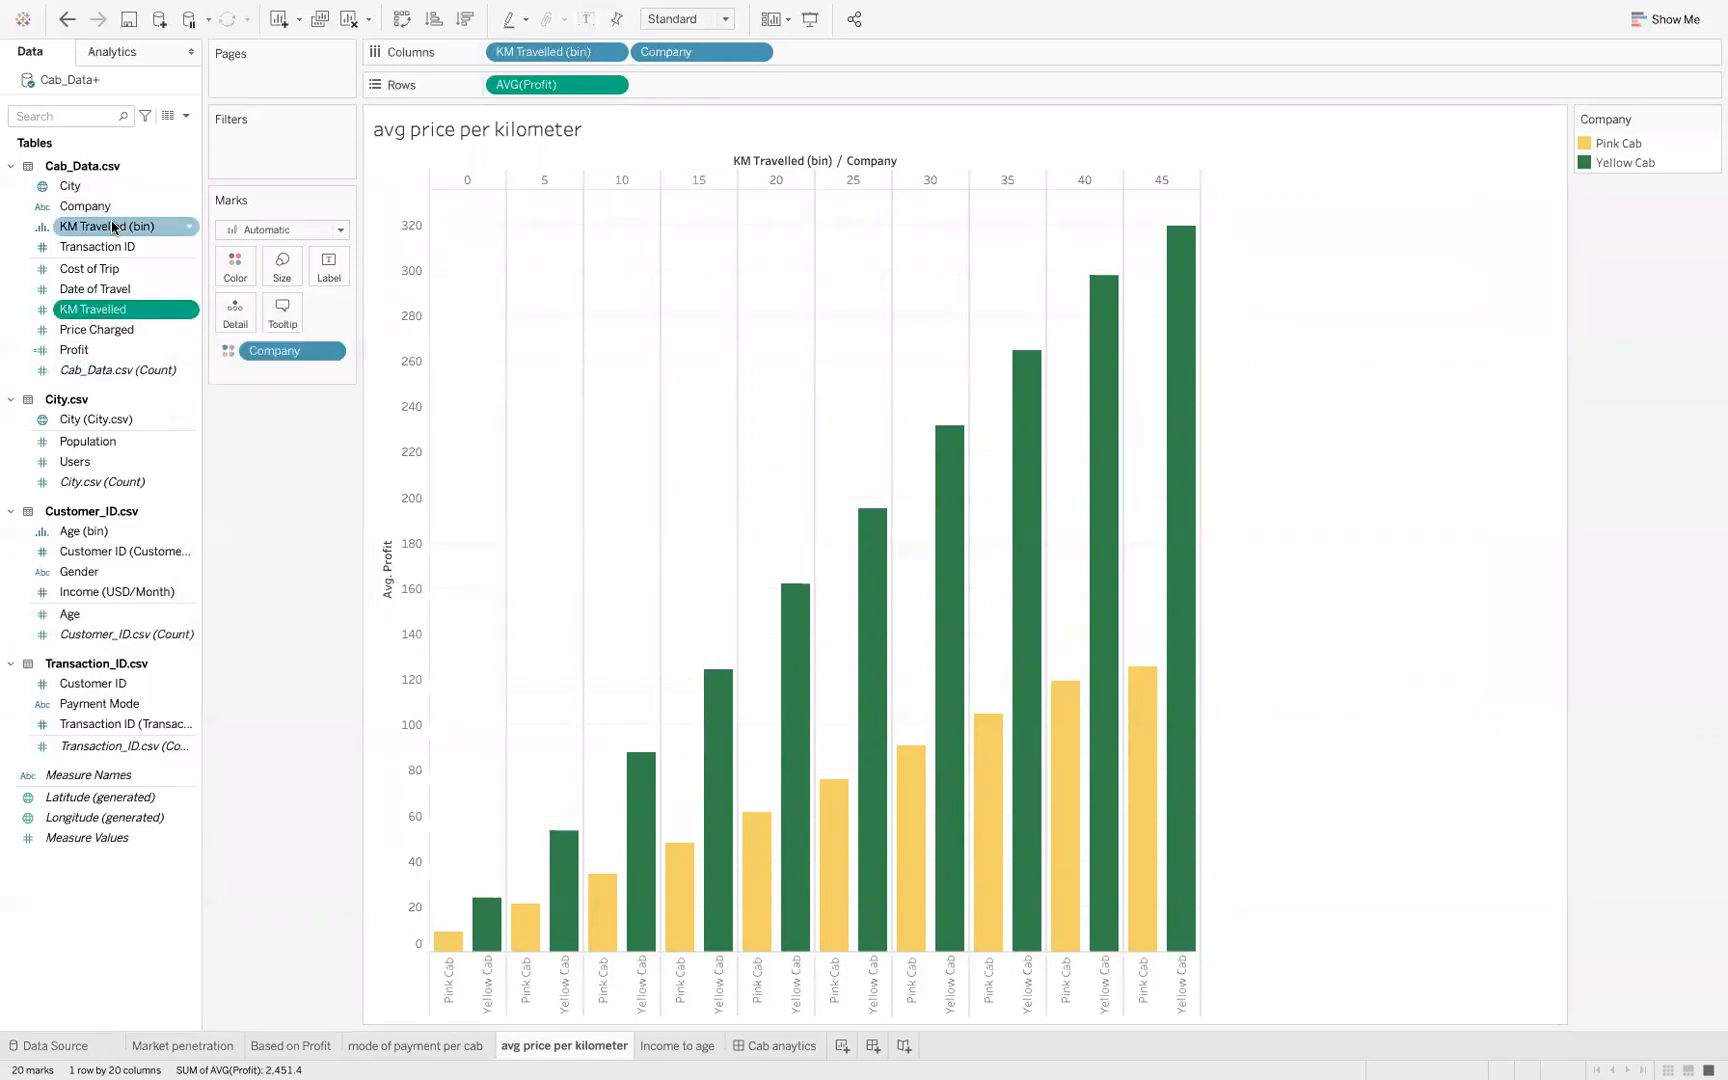
{"action": "left_click", "coordinate": [175, 309], "text": "ctrl"}
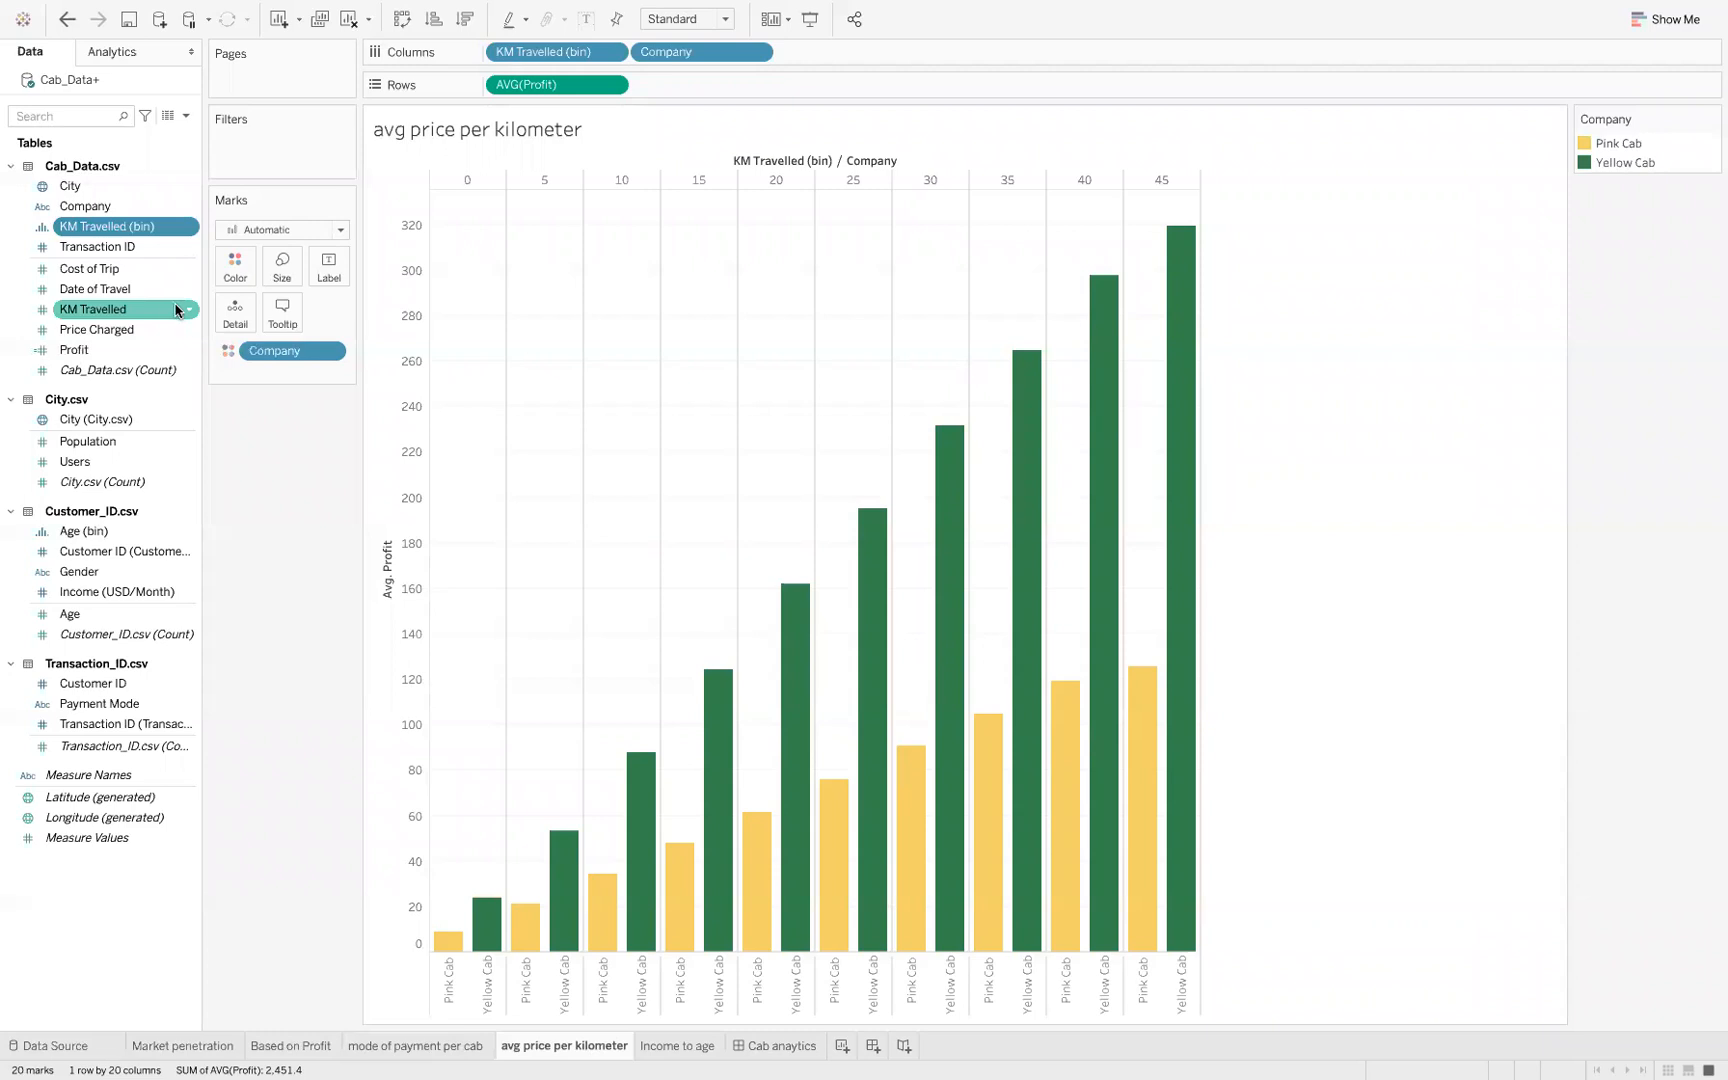
{"action": "right_click", "coordinate": [188, 310]}
{"action": "mouse_move", "coordinate": [290, 439]}
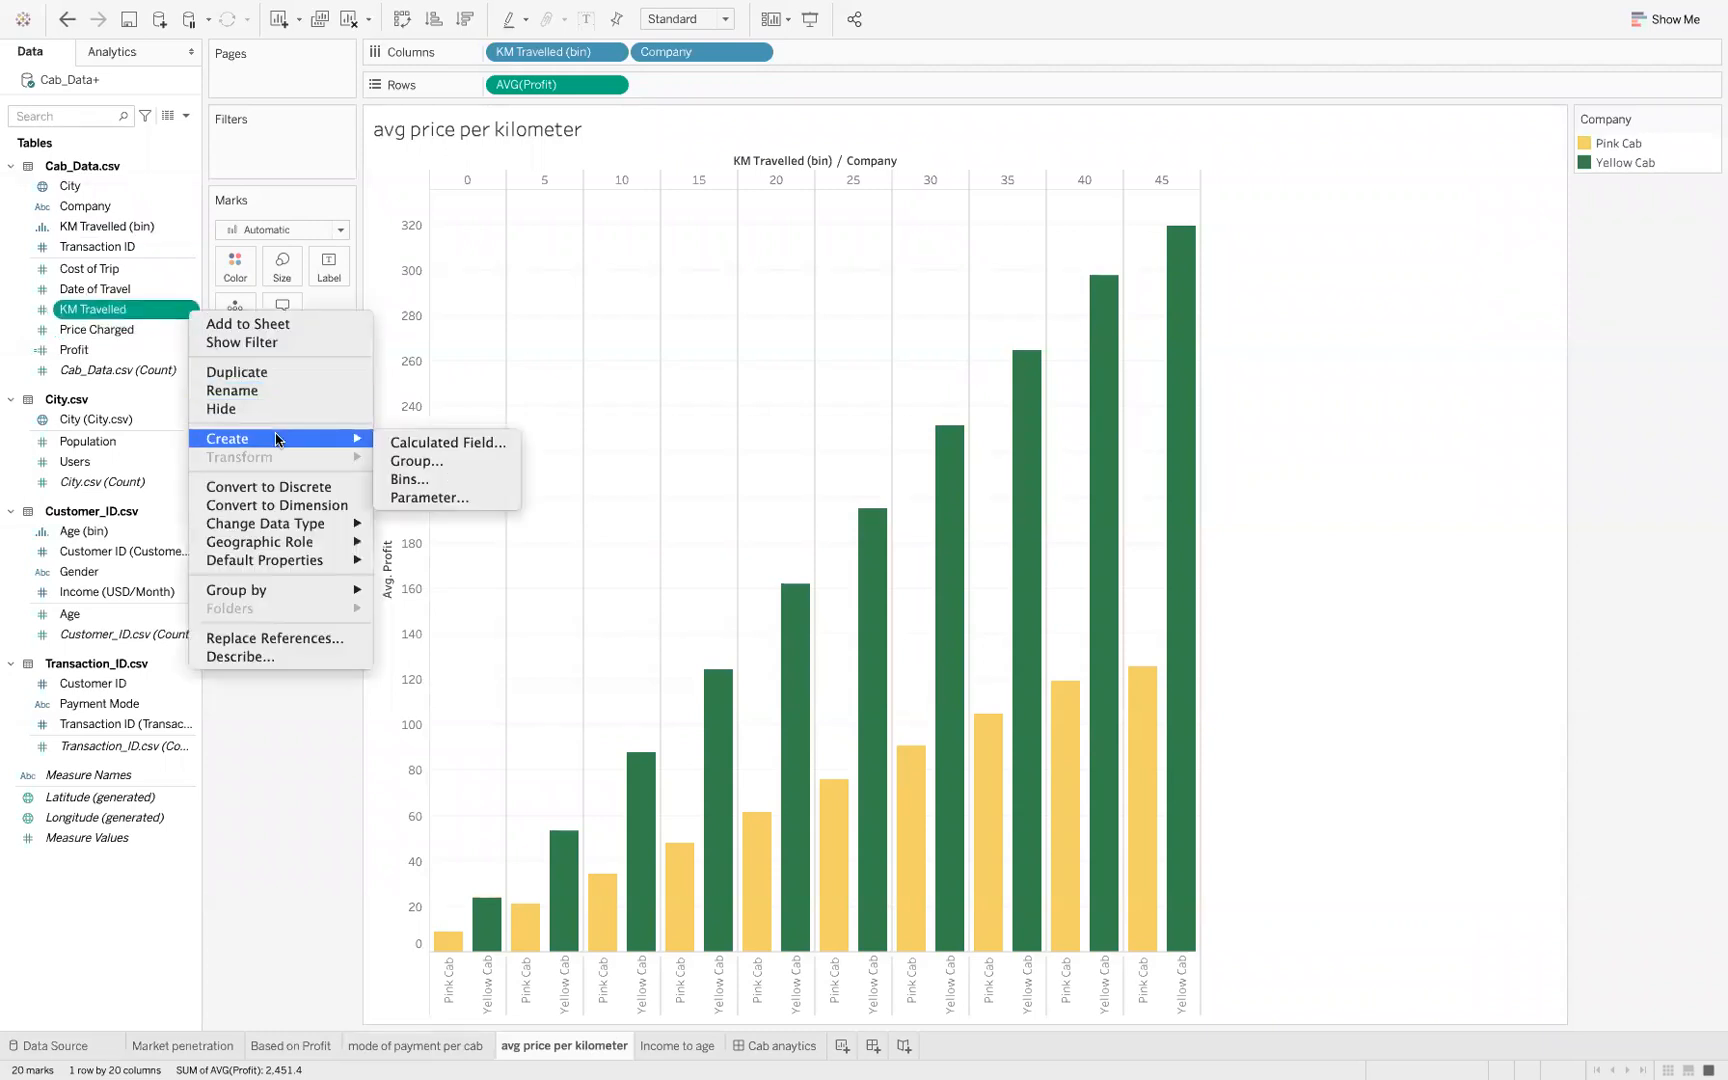
{"action": "left_click", "coordinate": [410, 482]}
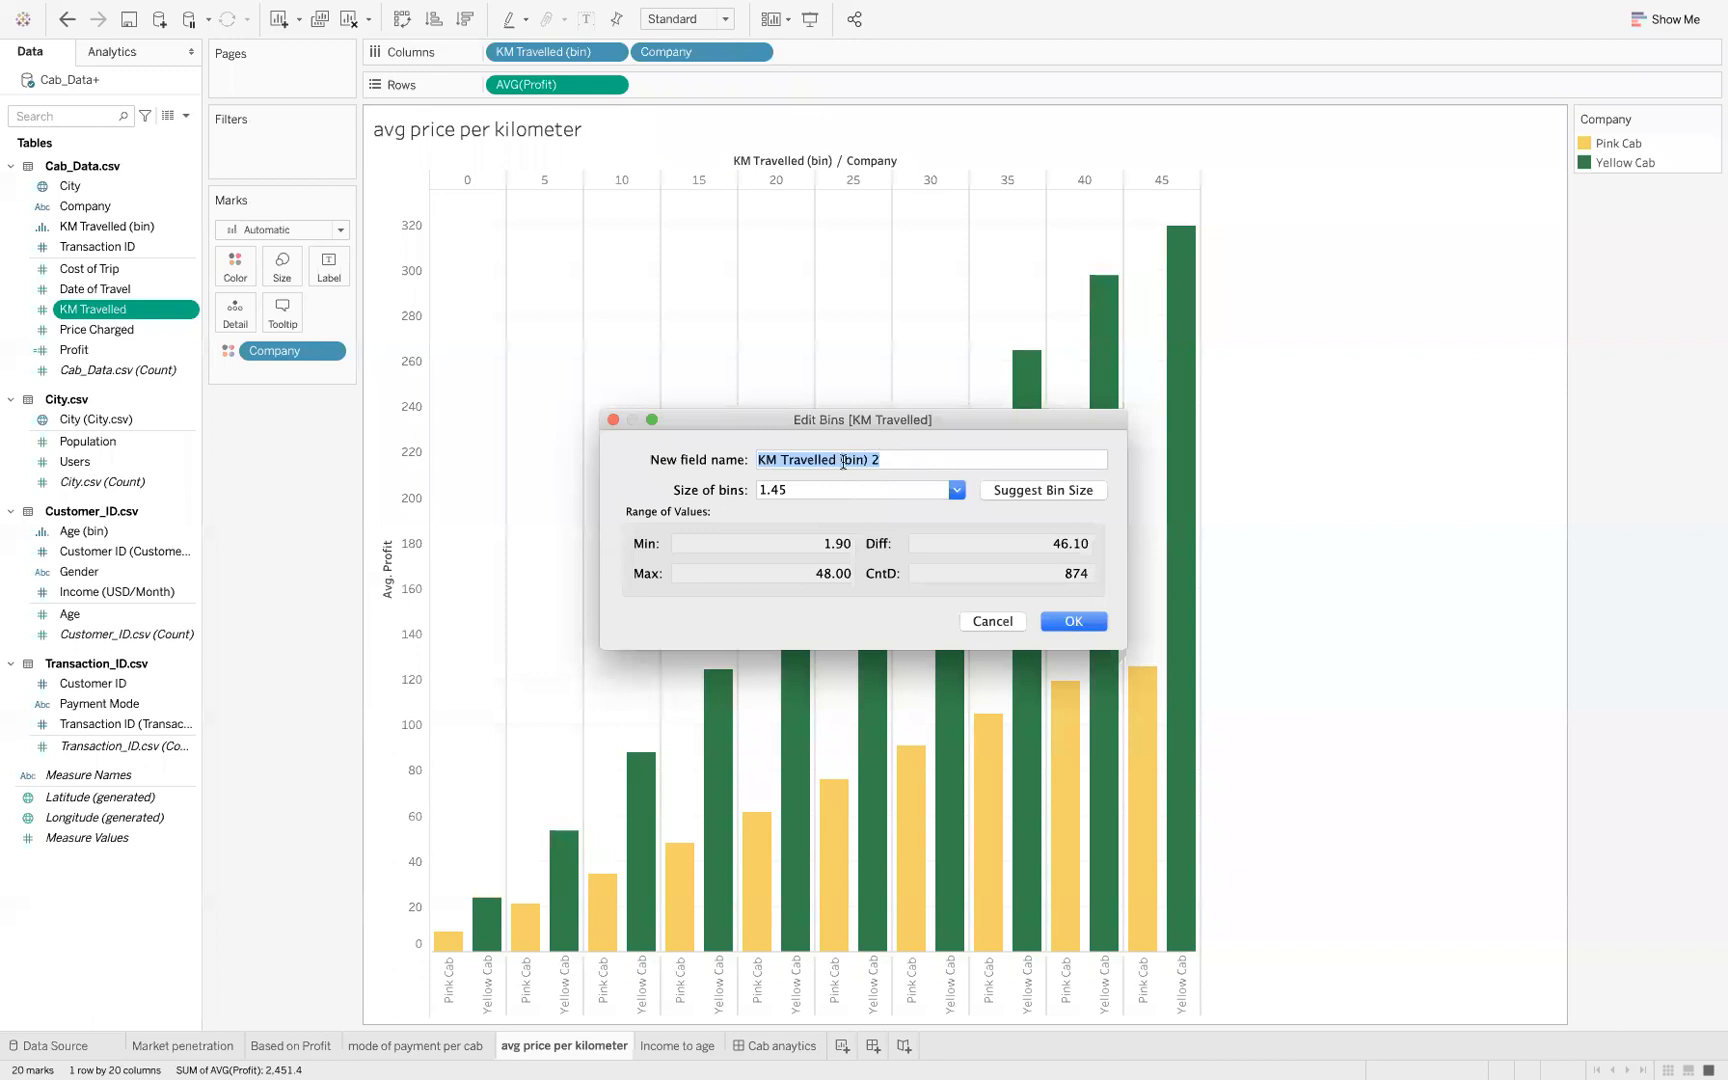
{"action": "left_click", "coordinate": [612, 420]}
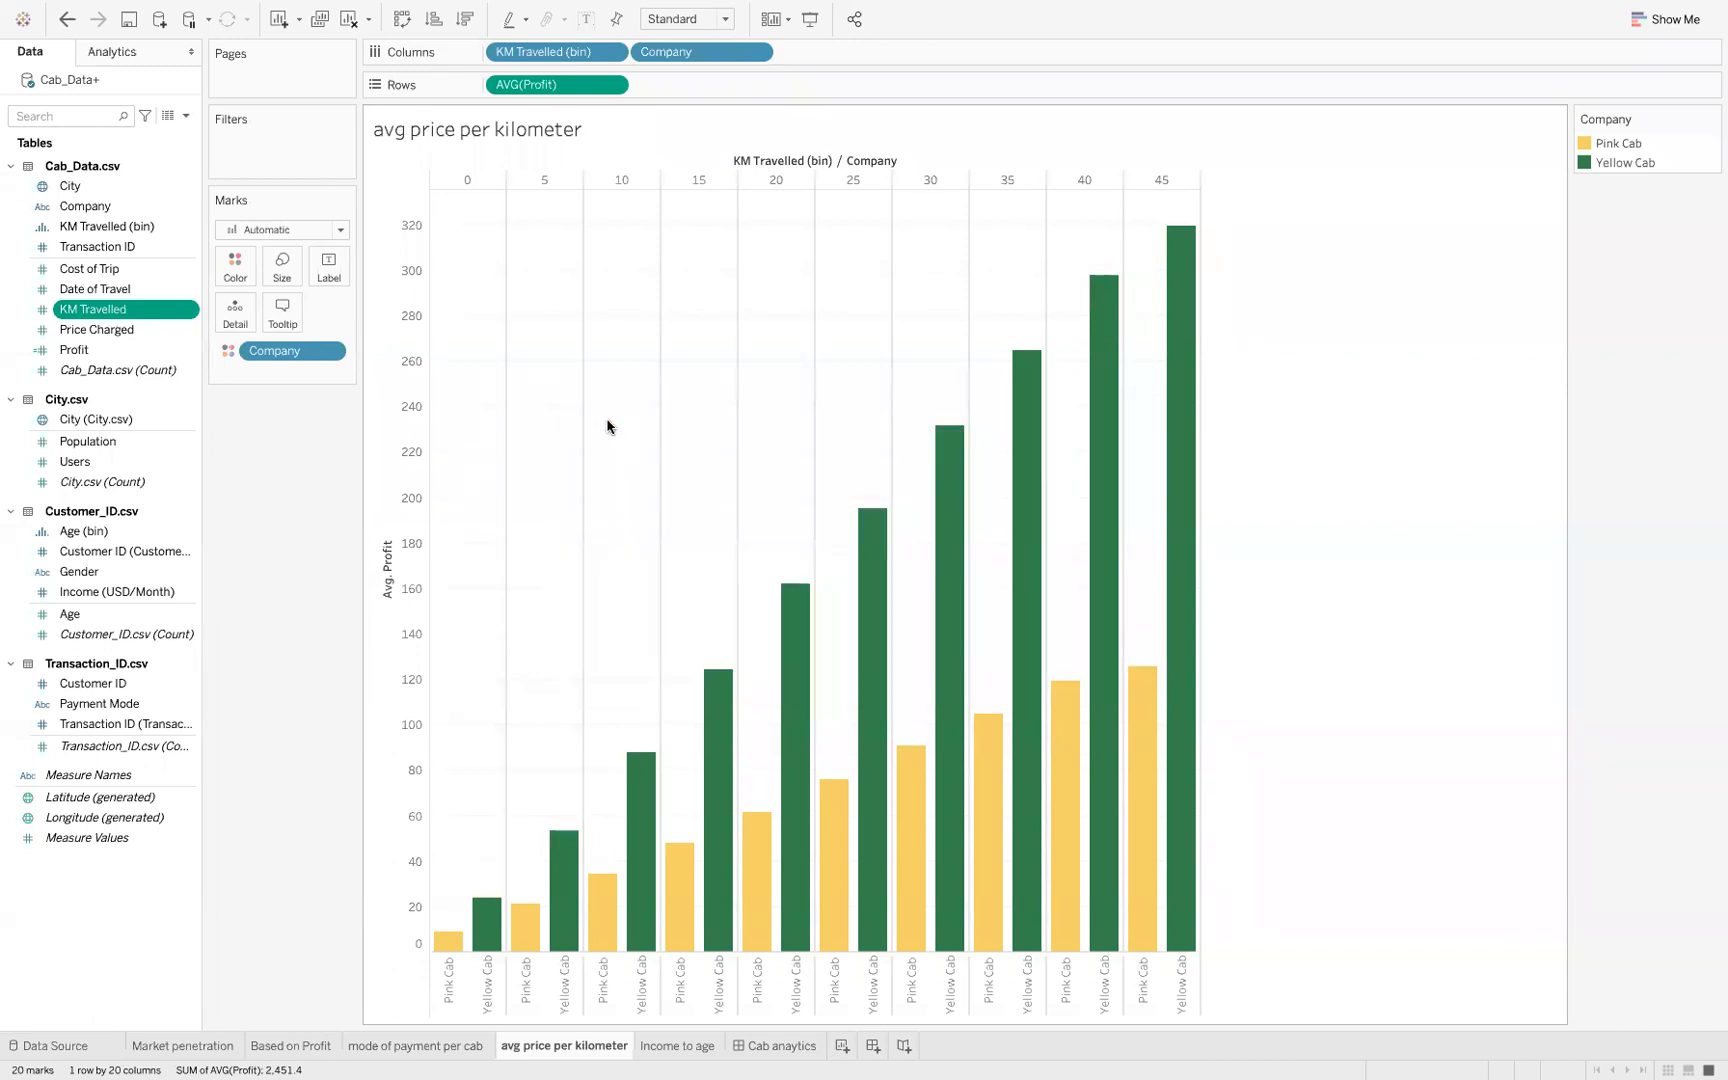
Open the Income to age sheet and view it together with the Based on income group and Age slide in Keynote
{"action": "left_click", "coordinate": [676, 1046]}
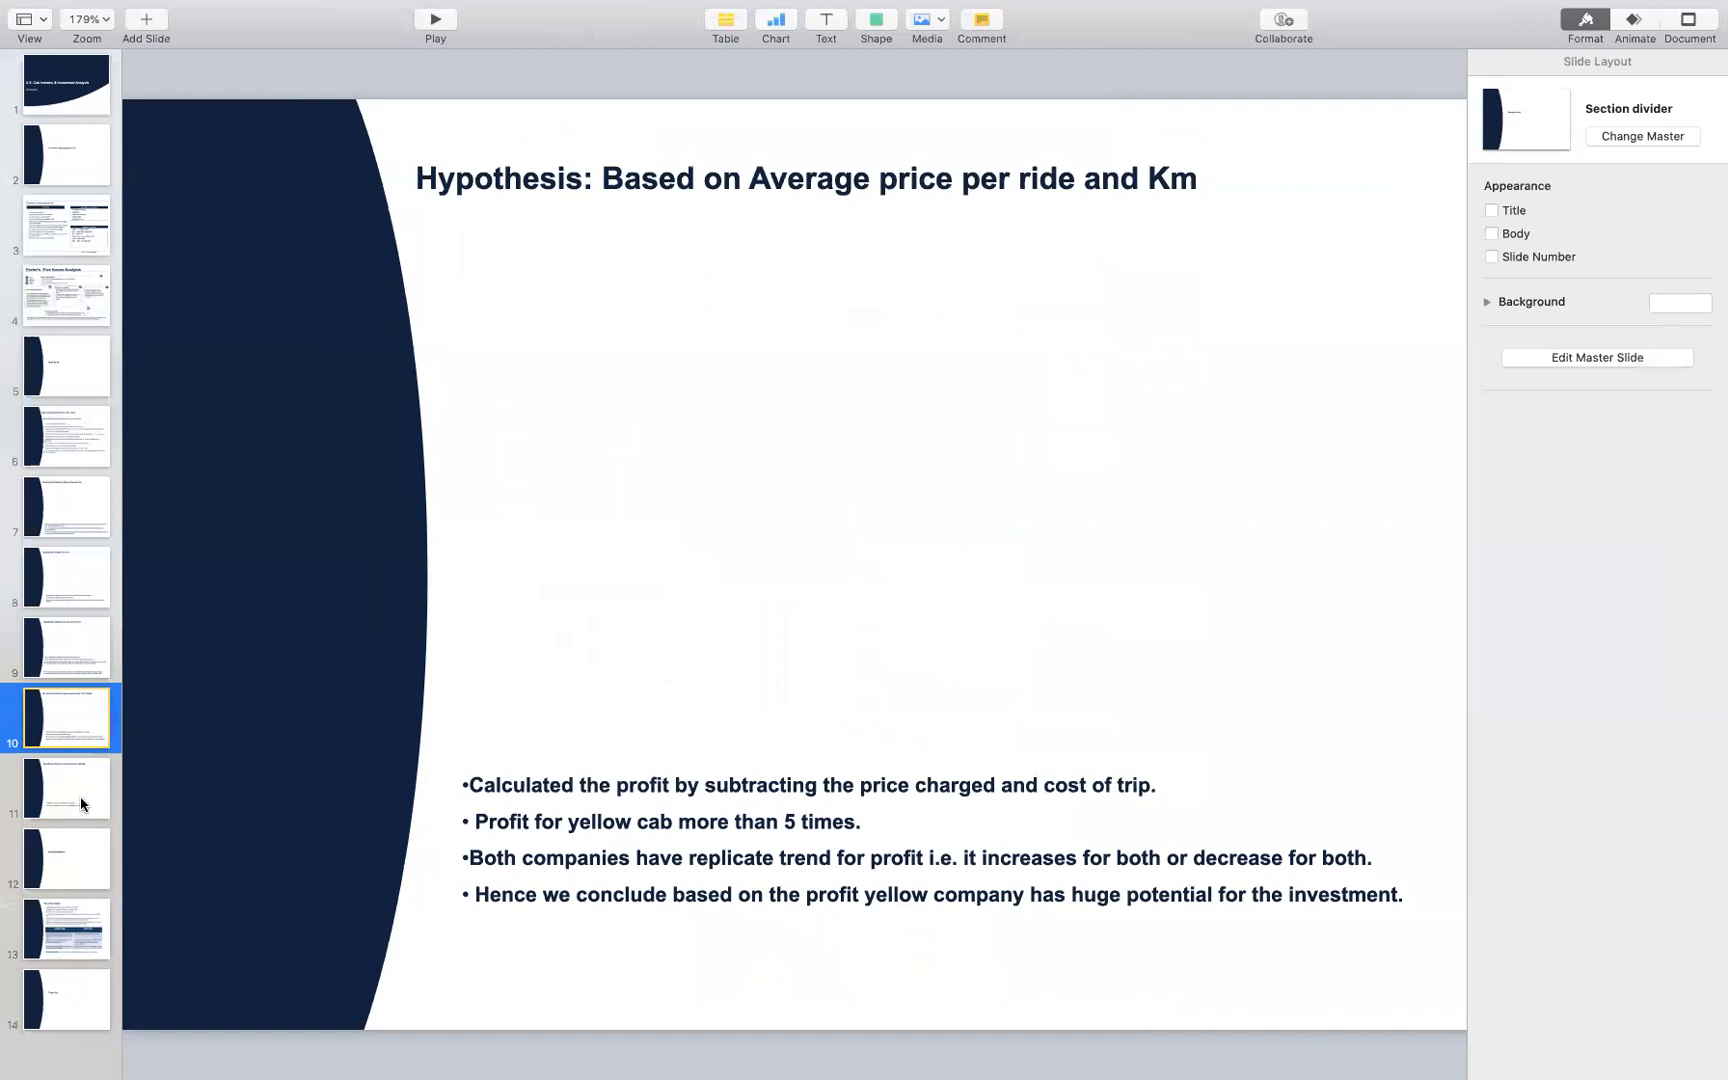
{"action": "left_click", "coordinate": [24, 800]}
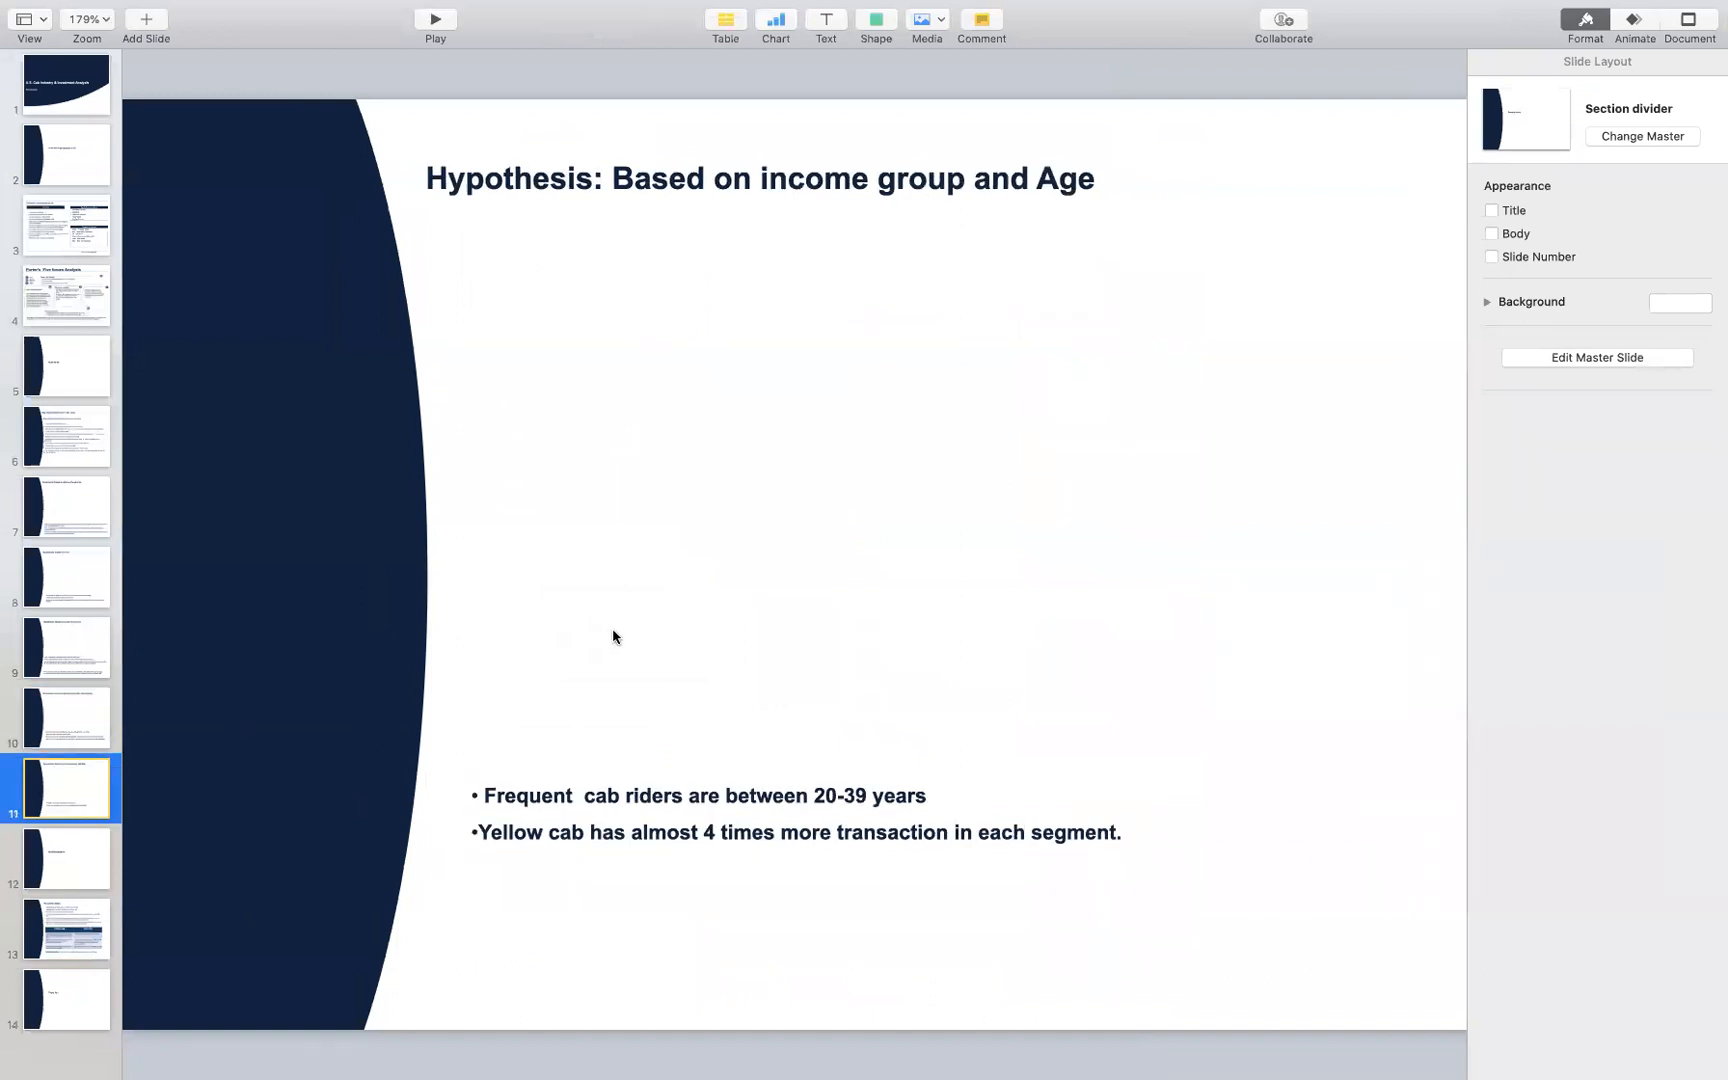
{"action": "key", "text": "ctrl+Right"}
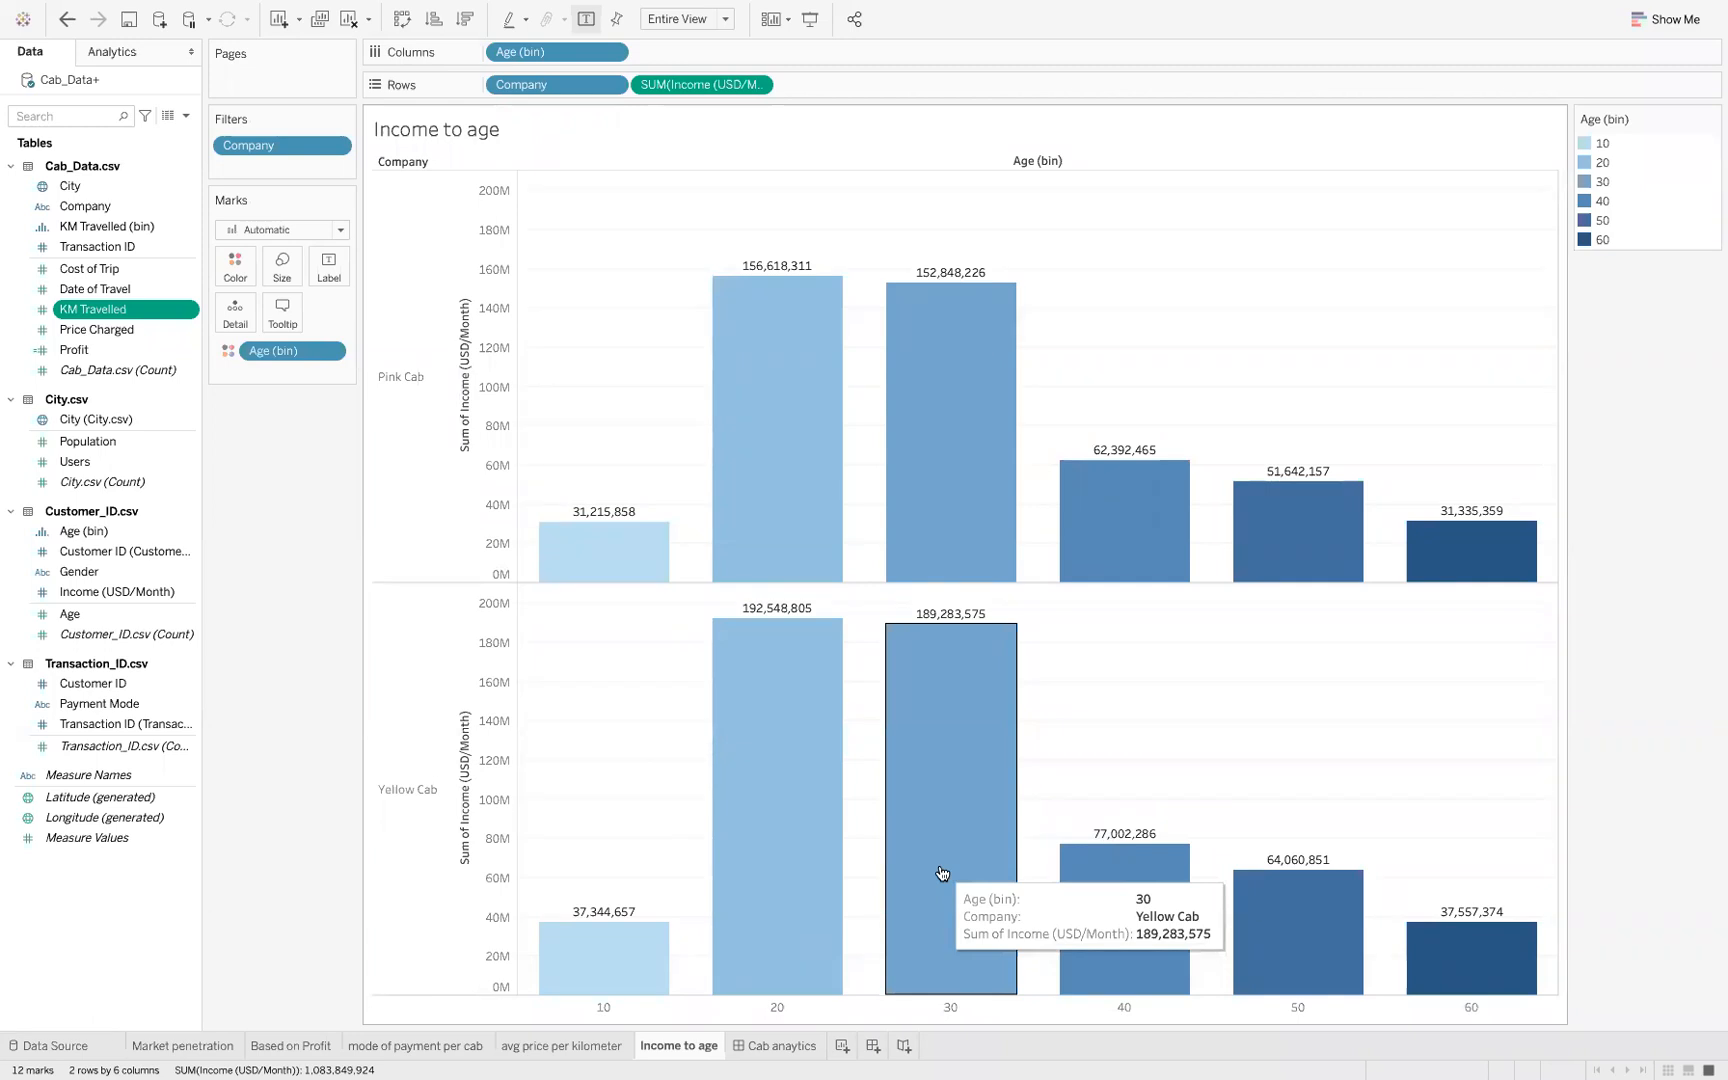
Switch to Keynote to review the Recommendation slide comparing Yellow Cab and Pink Cab, and return to the Income to age sheet in Tableau
{"action": "key", "text": "ctrl+Left"}
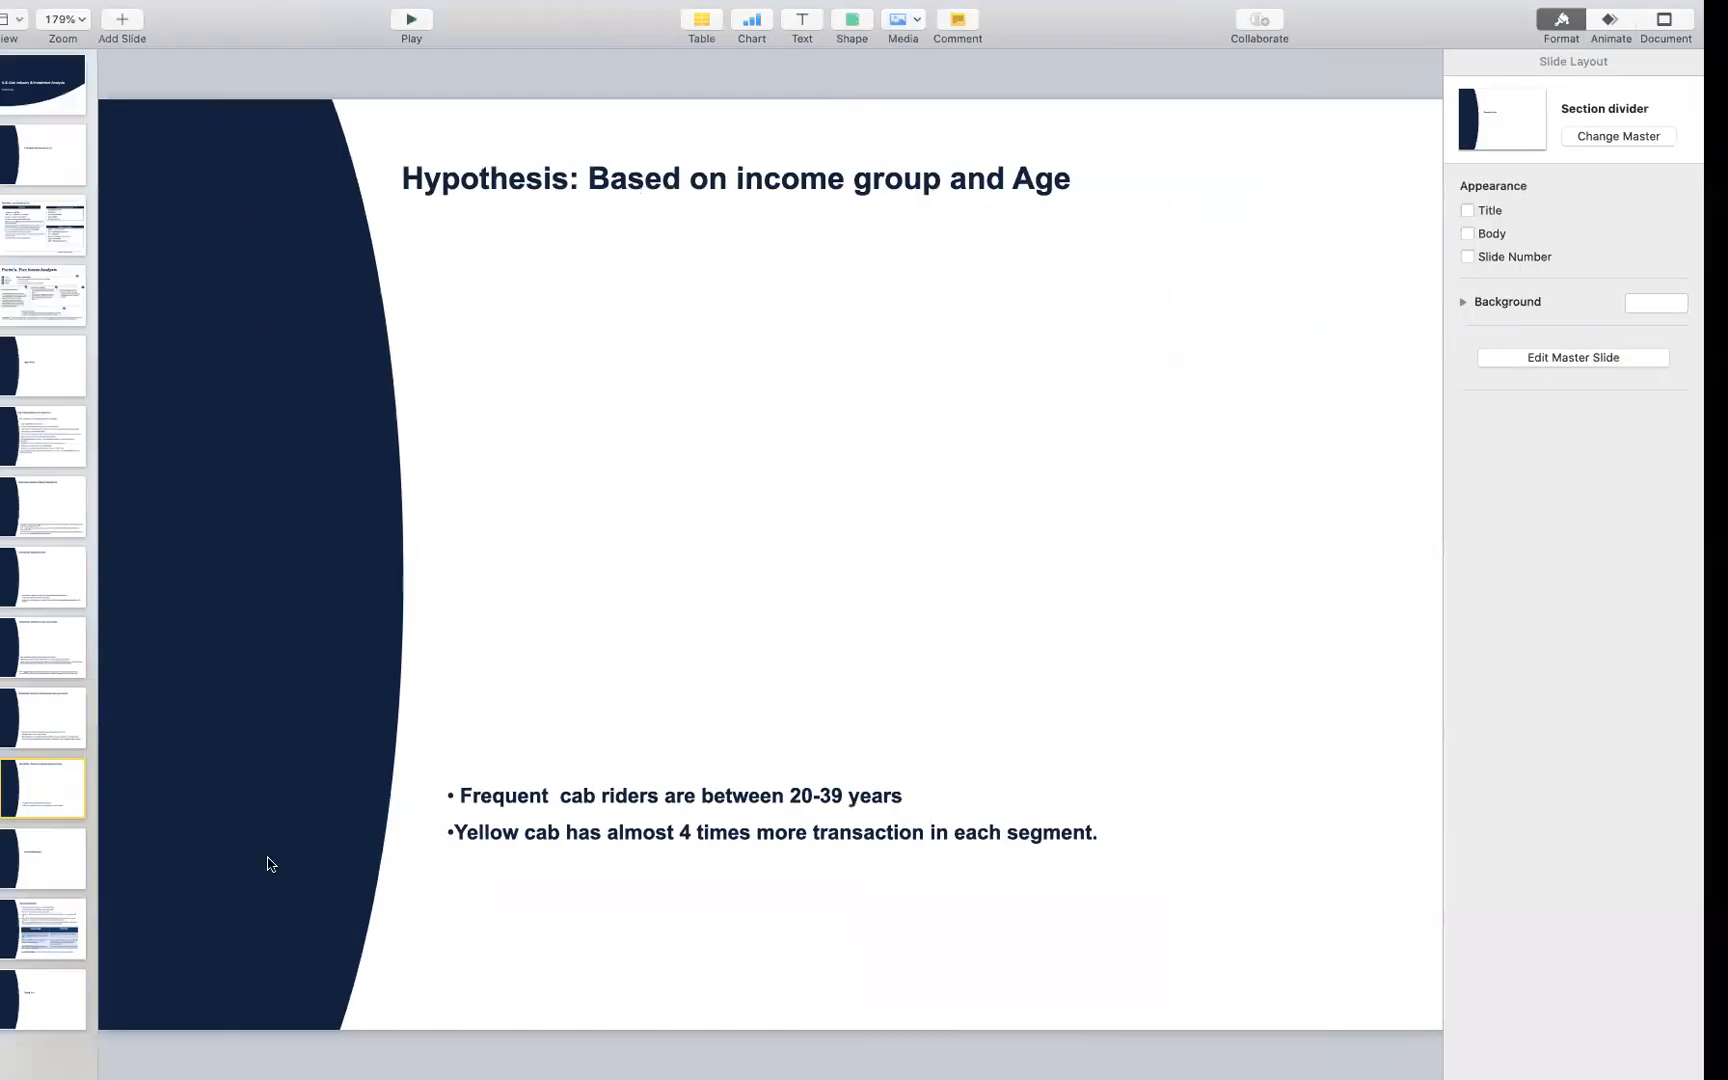
{"action": "left_click", "coordinate": [44, 873]}
{"action": "left_click", "coordinate": [65, 922]}
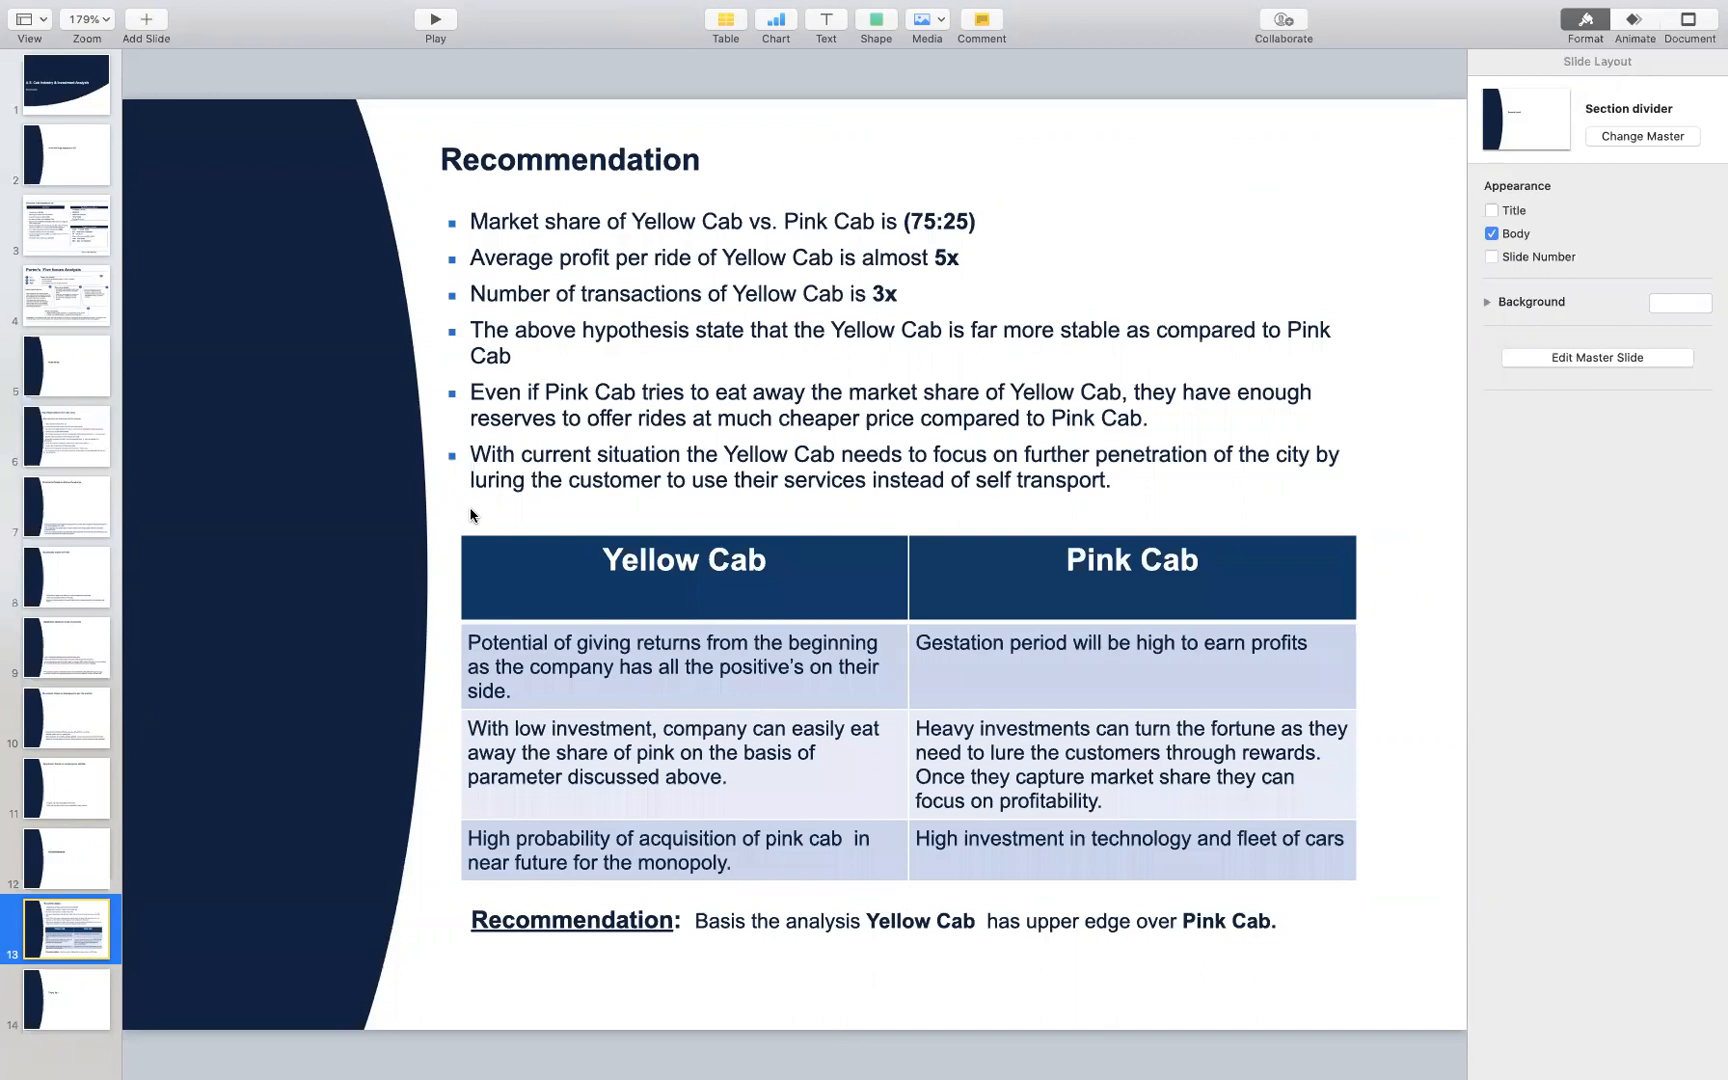
{"action": "key", "text": "ctrl+Right"}
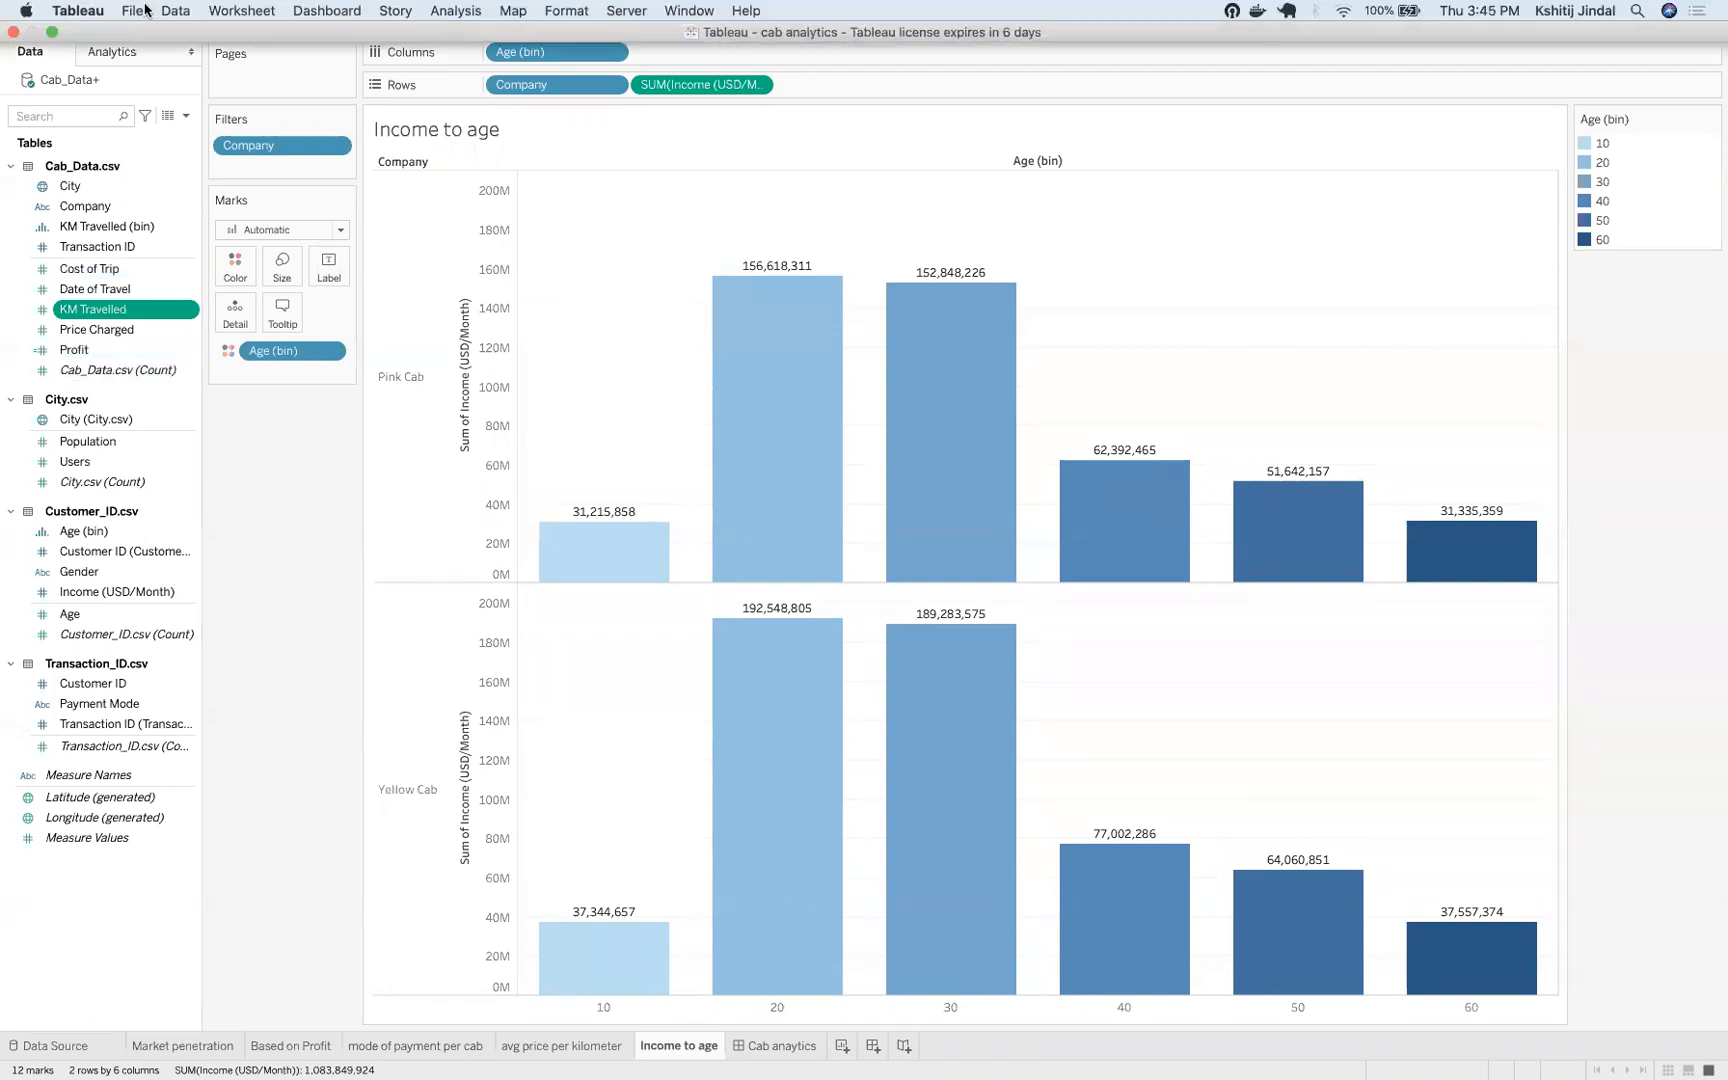
Open the Cab anaytics dashboard to view its combined charts and preview the avg price per kilometer sheet
{"action": "left_click", "coordinate": [121, 12]}
{"action": "left_click", "coordinate": [770, 1058]}
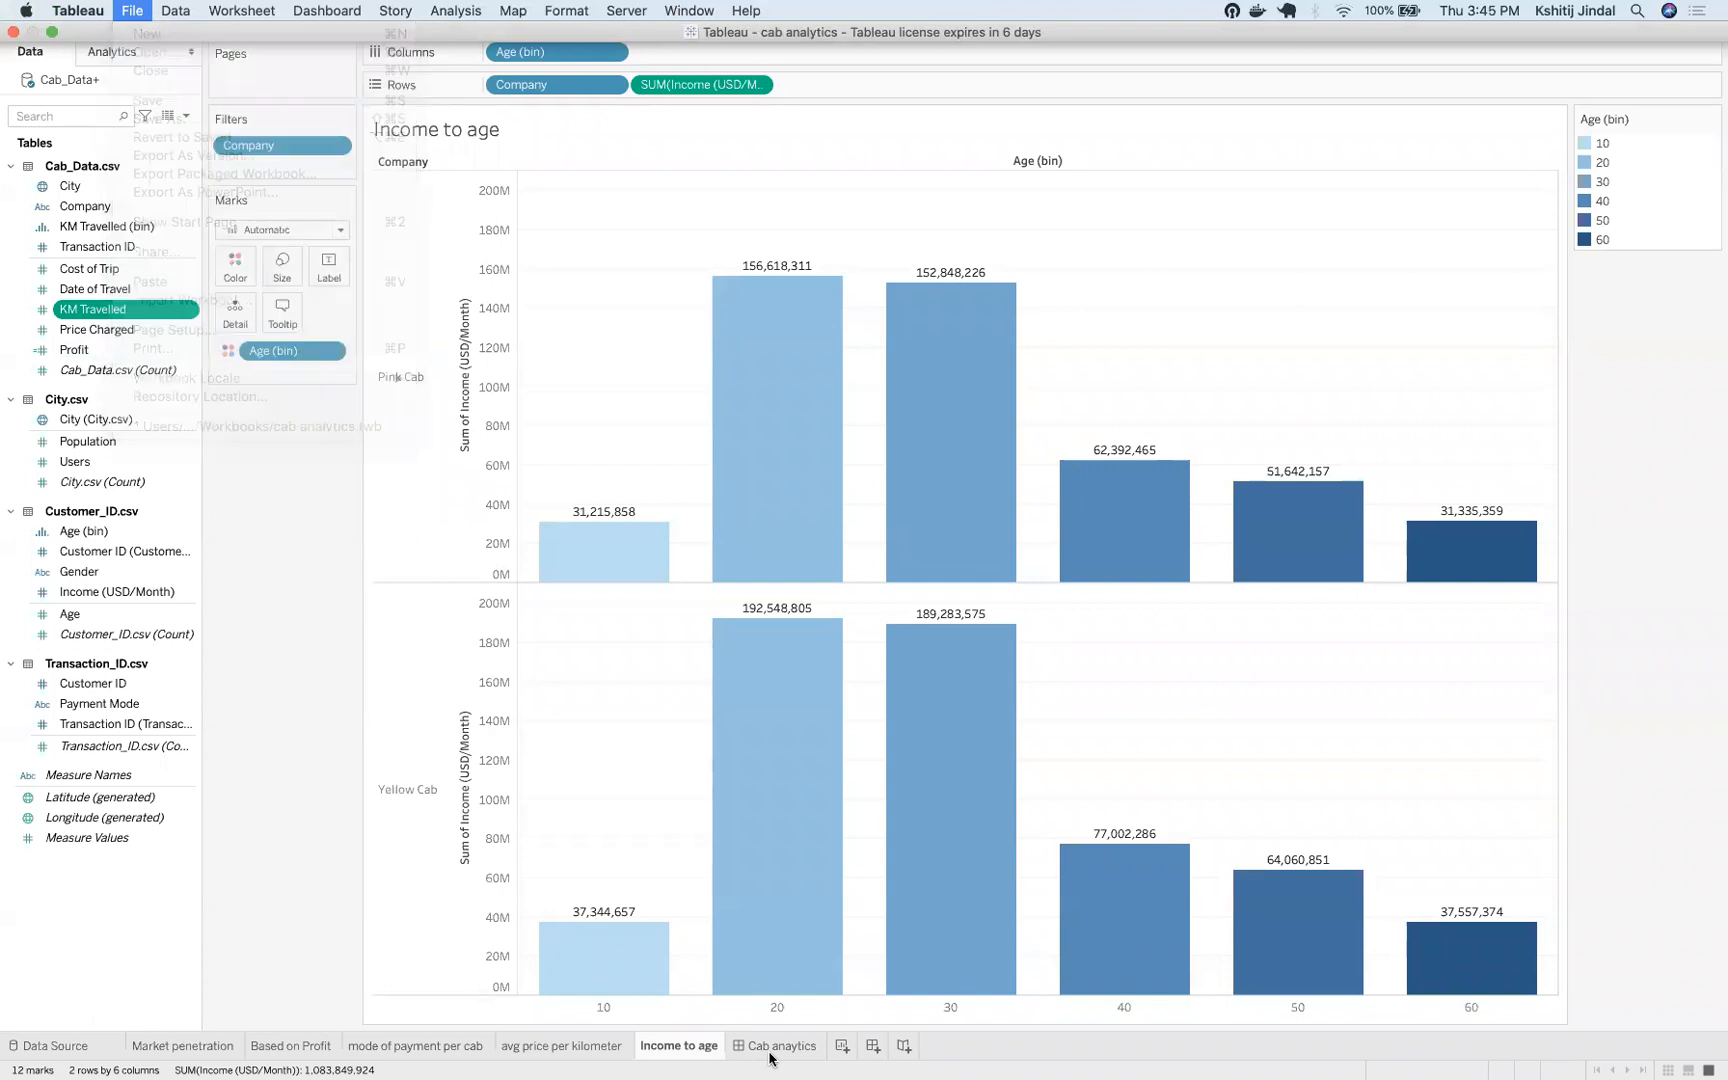
{"action": "left_click", "coordinate": [770, 1058]}
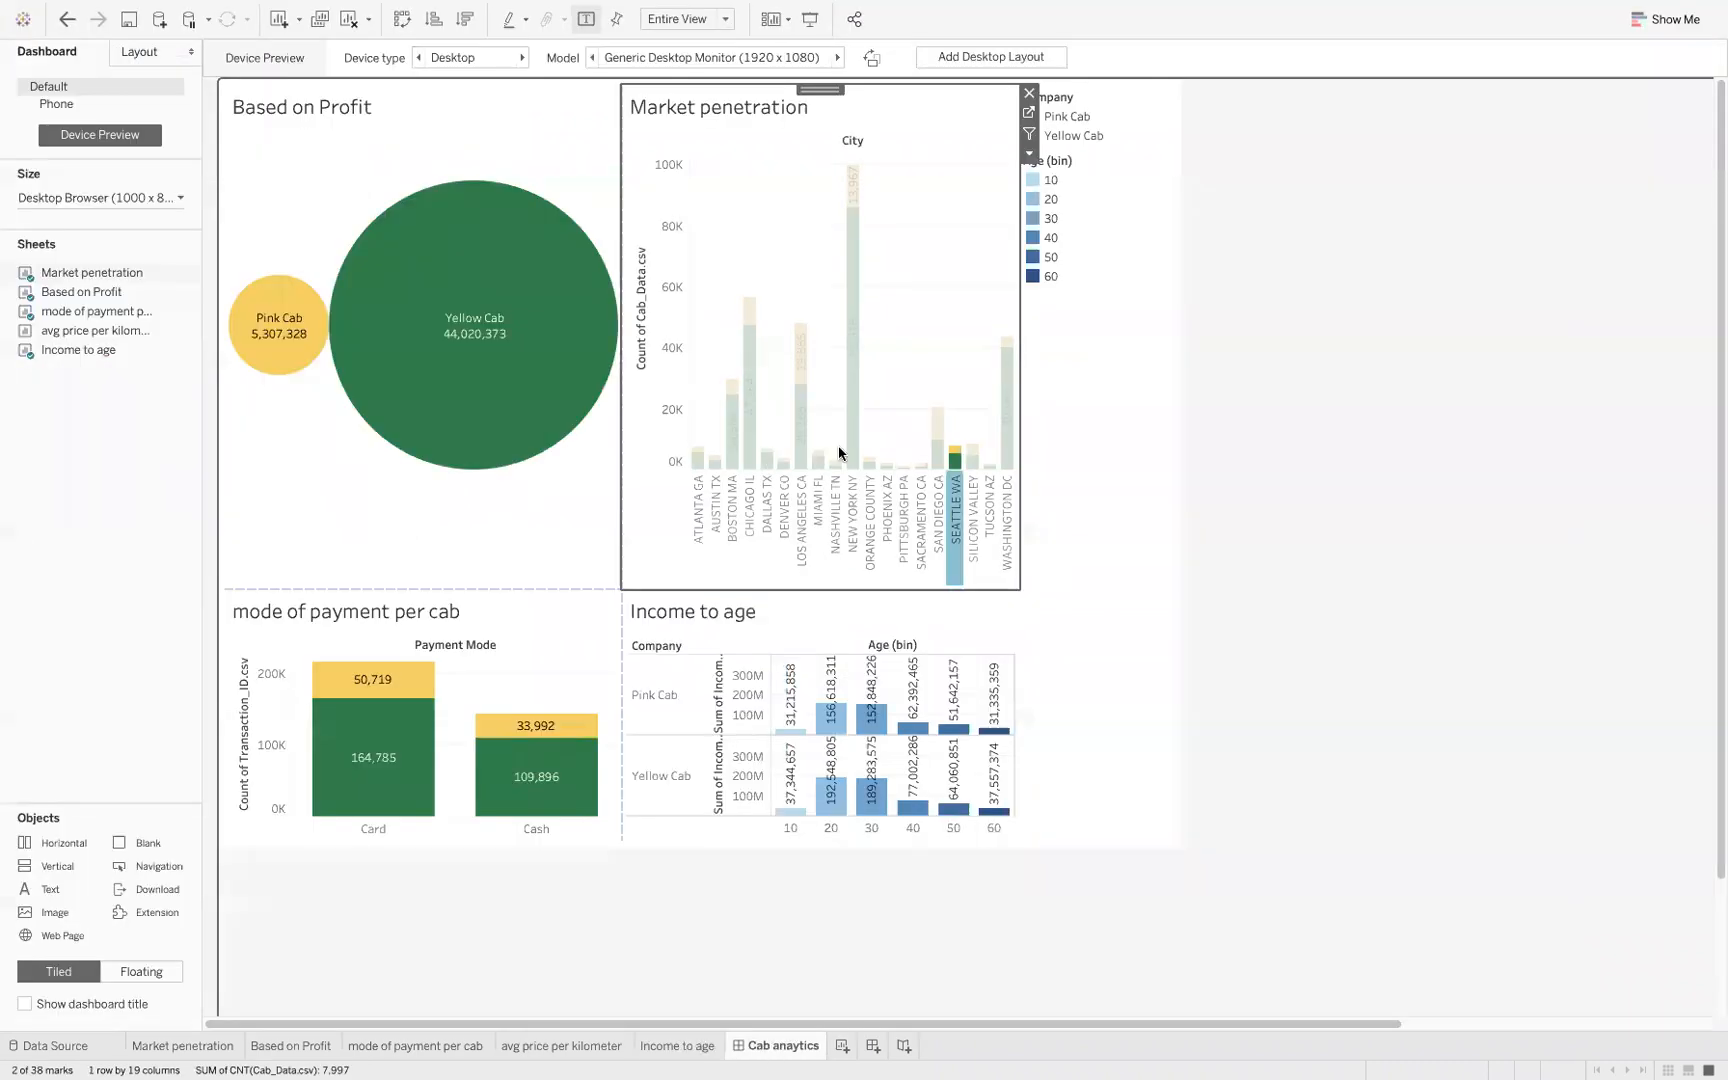
{"action": "mouse_move", "coordinate": [96, 337]}
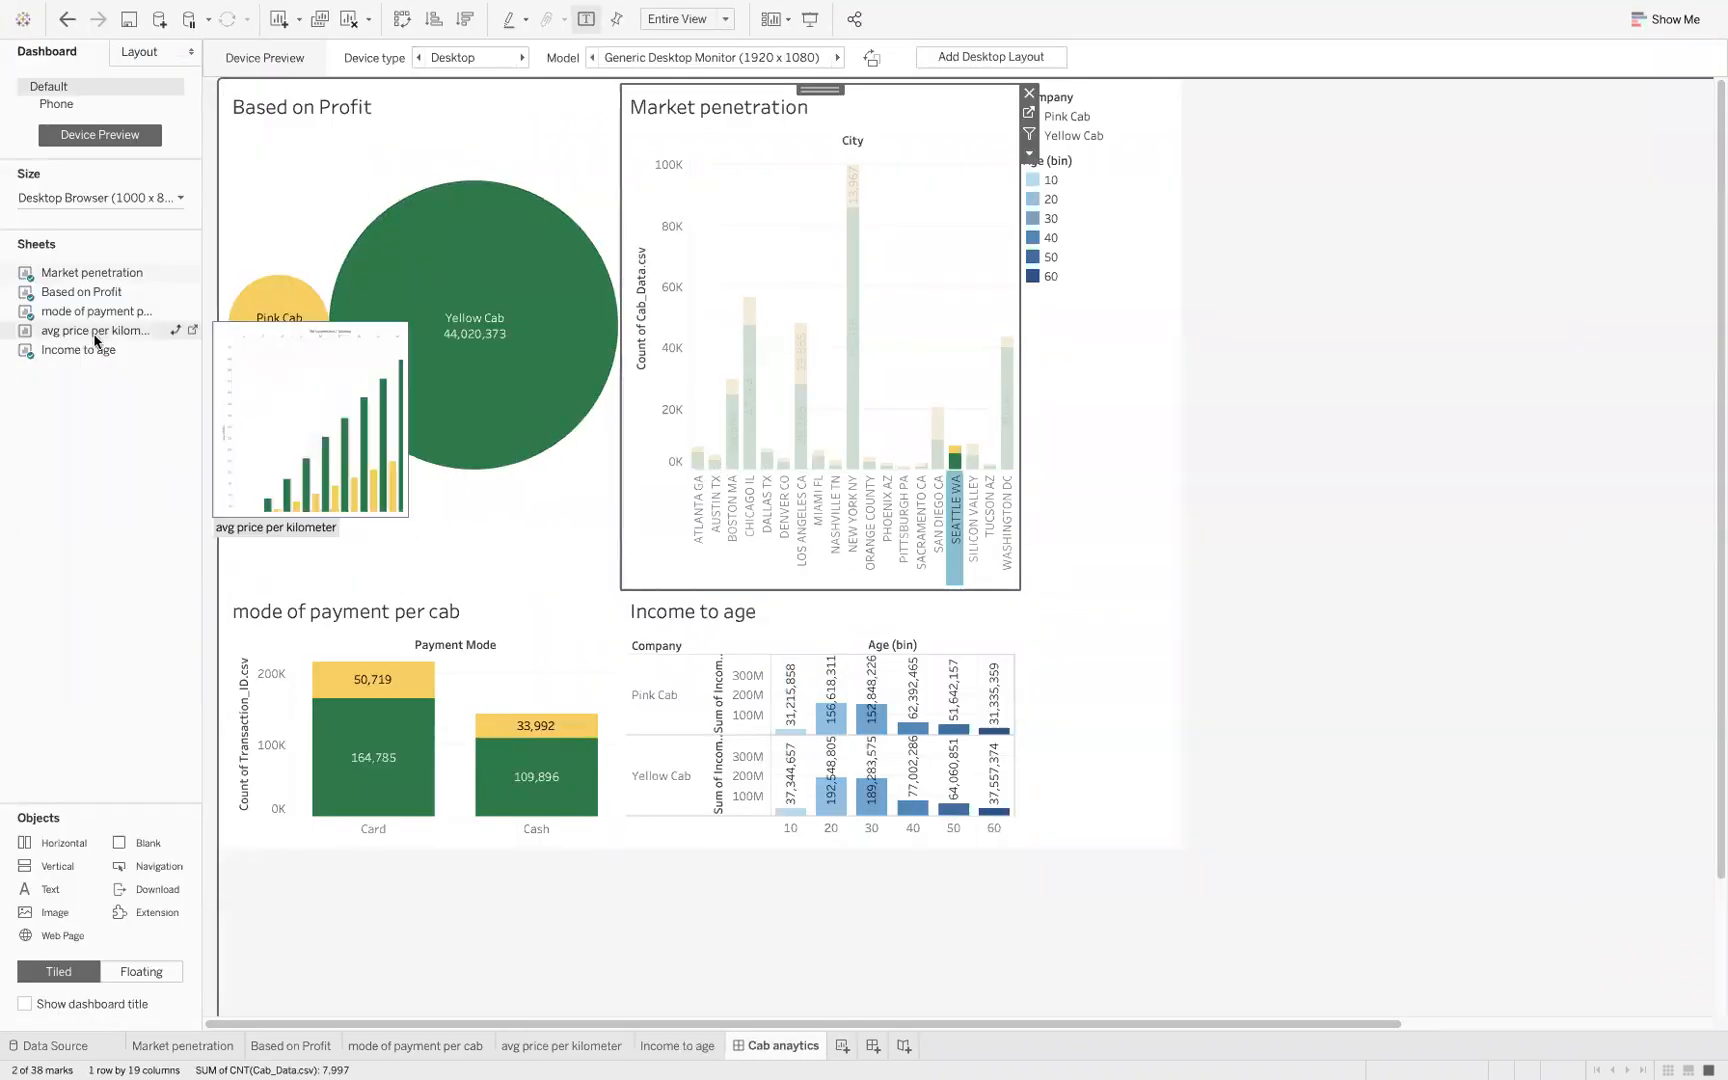
{"action": "left_click", "coordinate": [411, 647]}
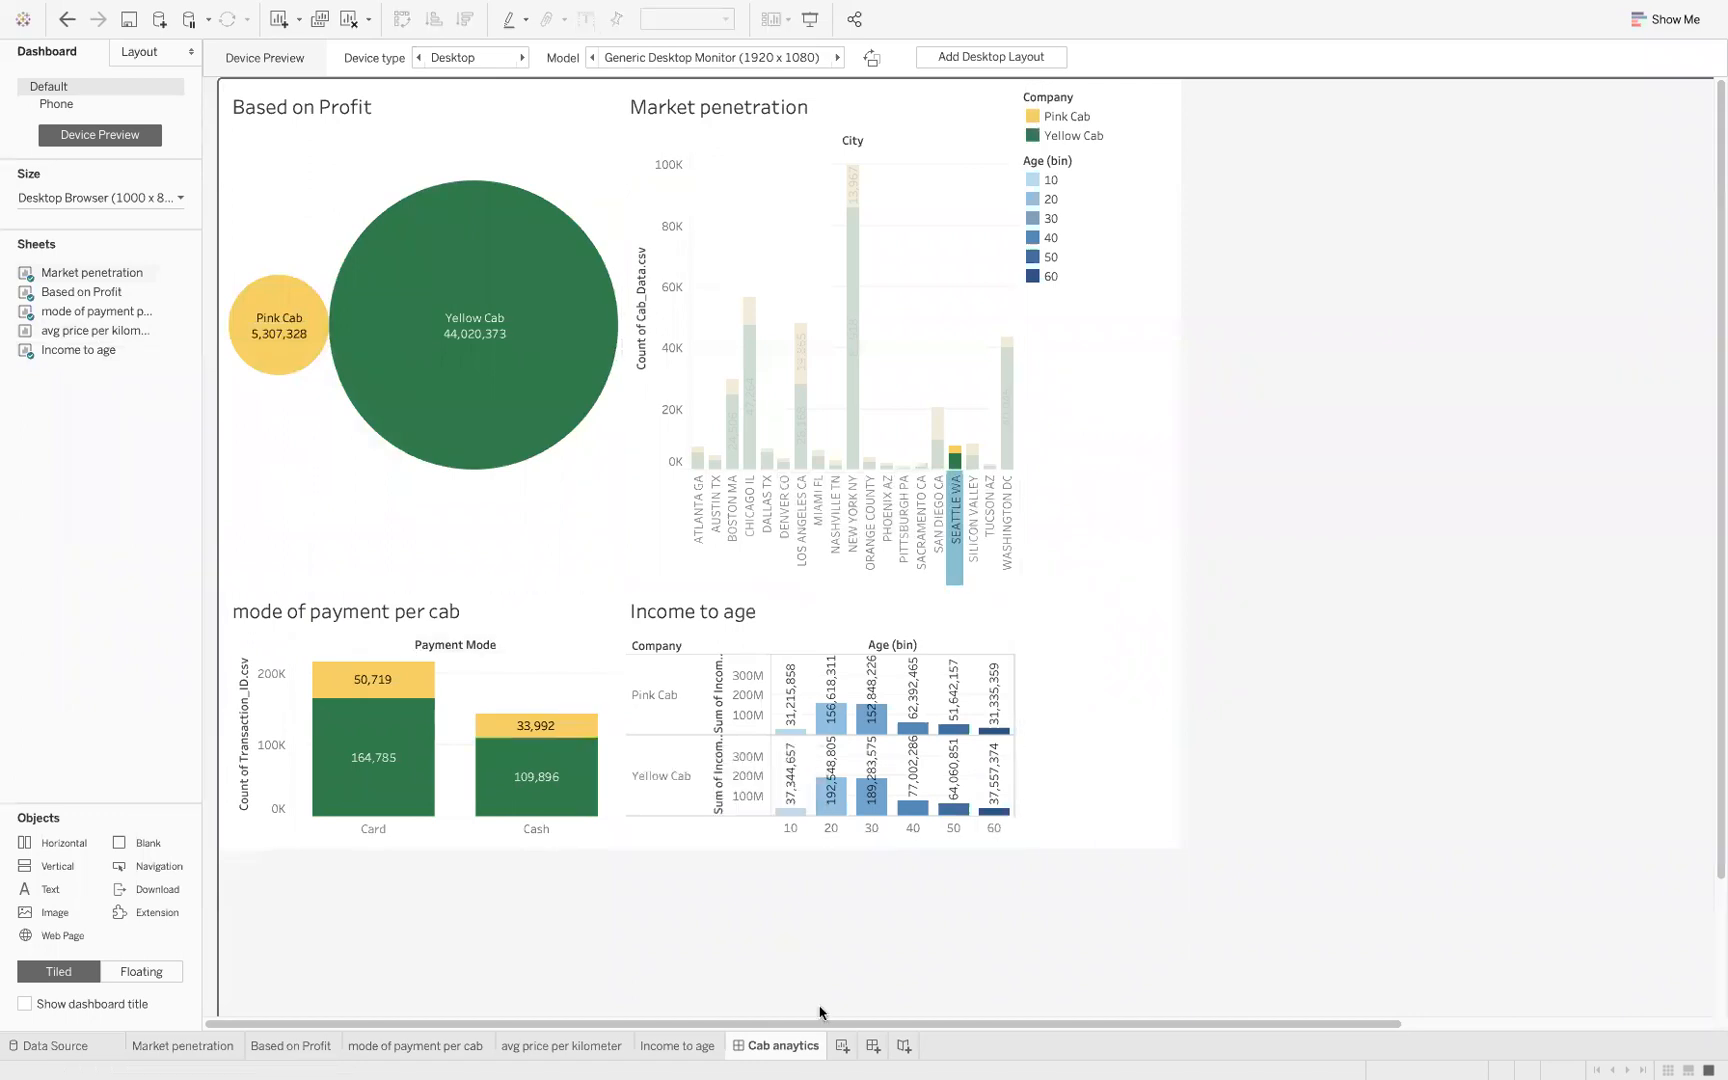
Create a new dashboard and add the Market penetration sheet with the Based on Profit sheet below it
{"action": "left_click", "coordinate": [872, 1045]}
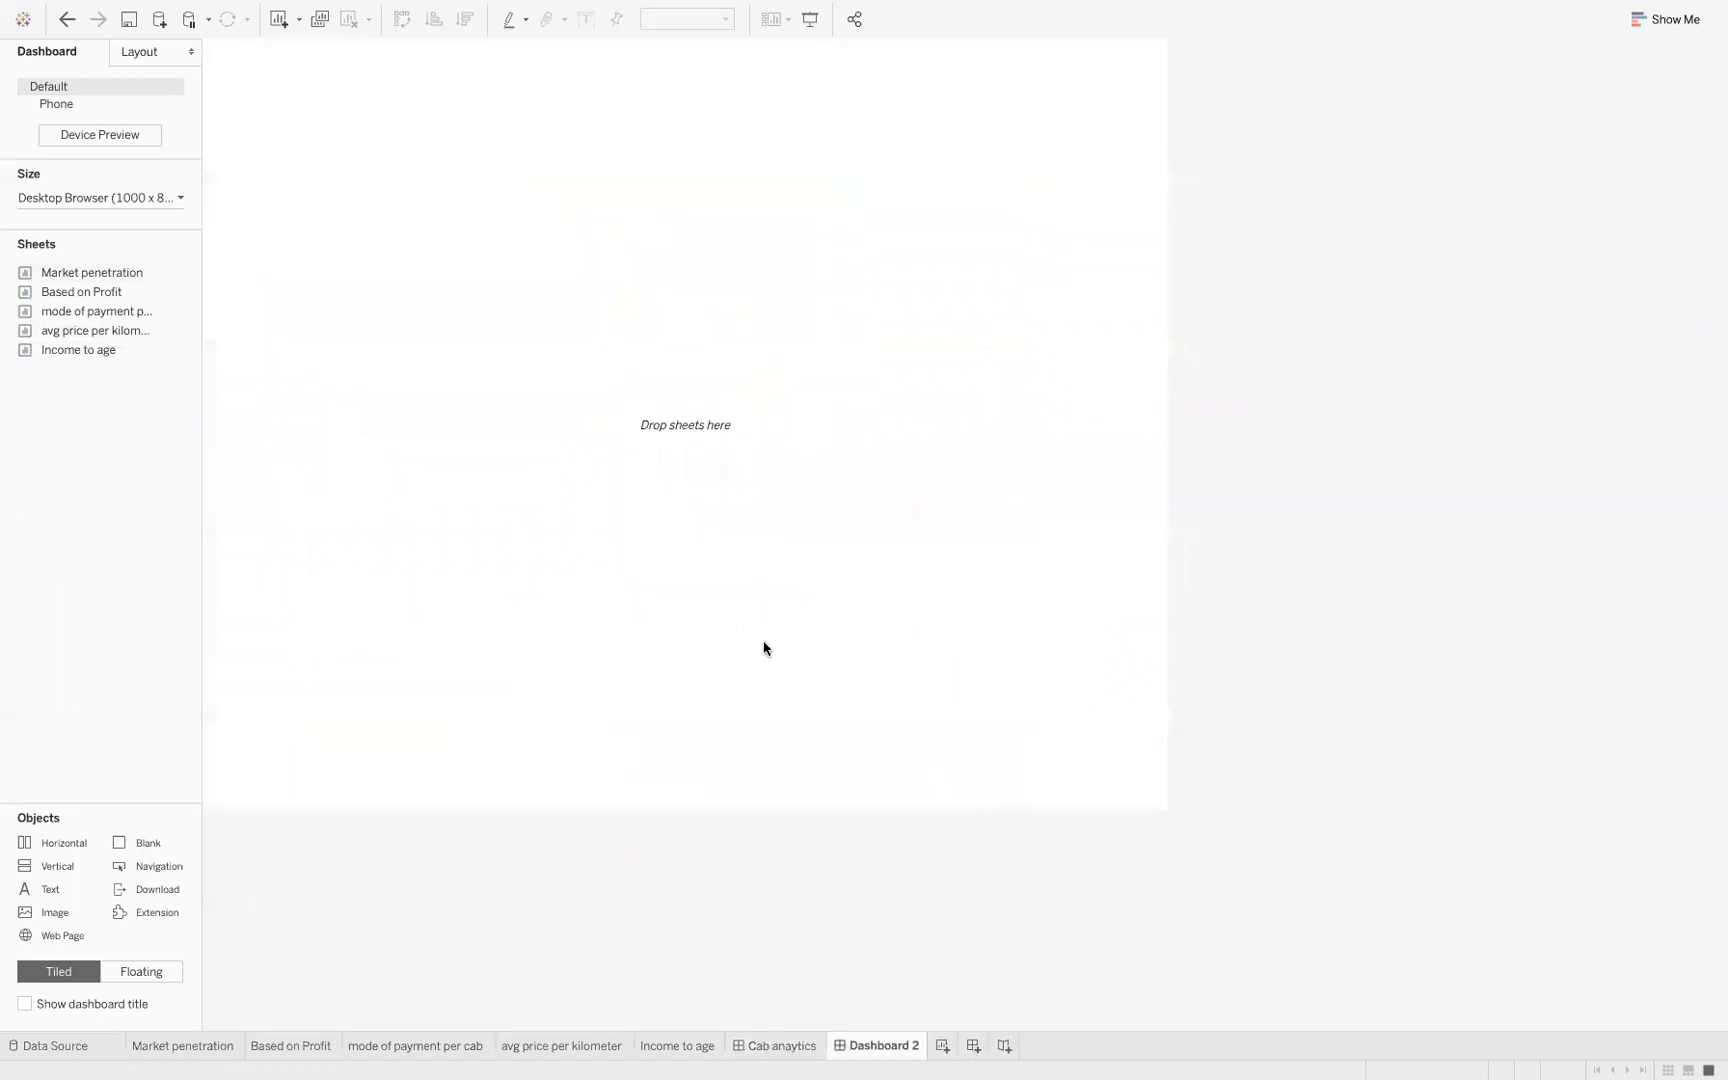
{"action": "mouse_move", "coordinate": [87, 305]}
{"action": "mouse_move", "coordinate": [78, 272]}
{"action": "left_click_drag", "start_coordinate": [64, 271], "coordinate": [528, 252]}
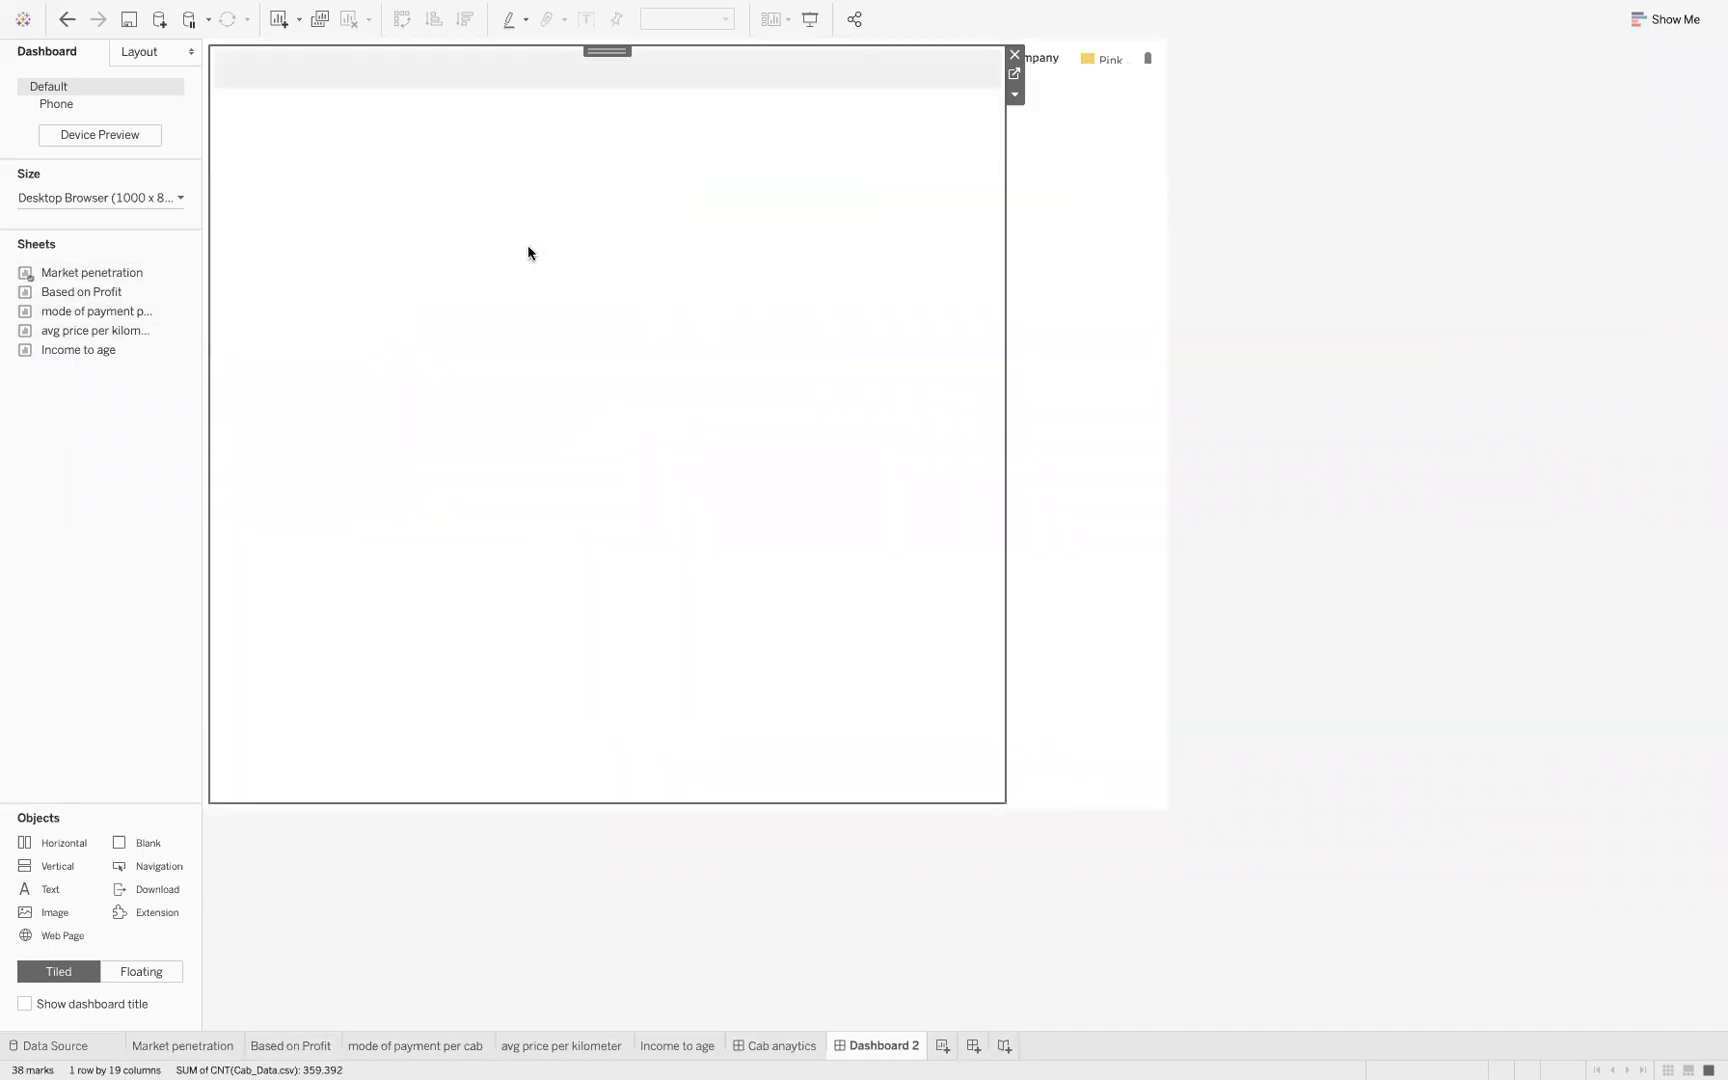
{"action": "left_click_drag", "start_coordinate": [163, 296], "coordinate": [609, 607]}
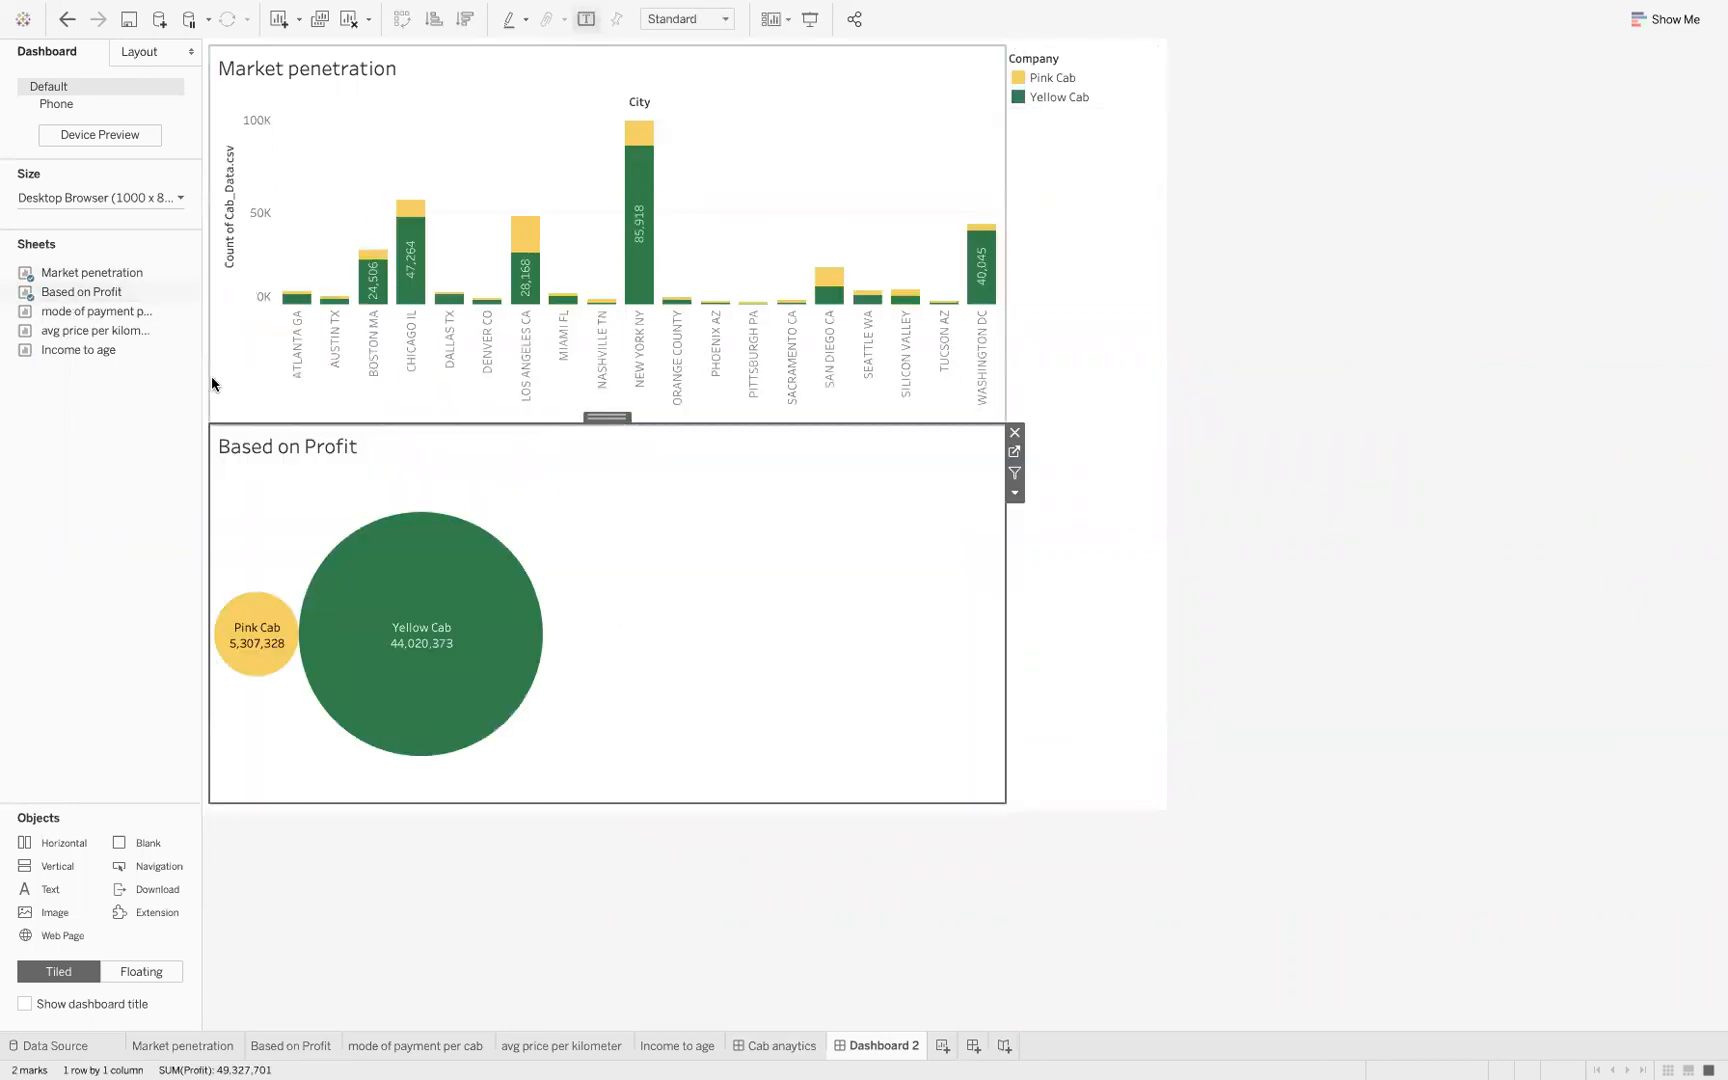
Add mode of payment per cab beside the Based on Profit chart and Income to age beside Market penetration
{"action": "left_click_drag", "start_coordinate": [80, 312], "coordinate": [881, 608]}
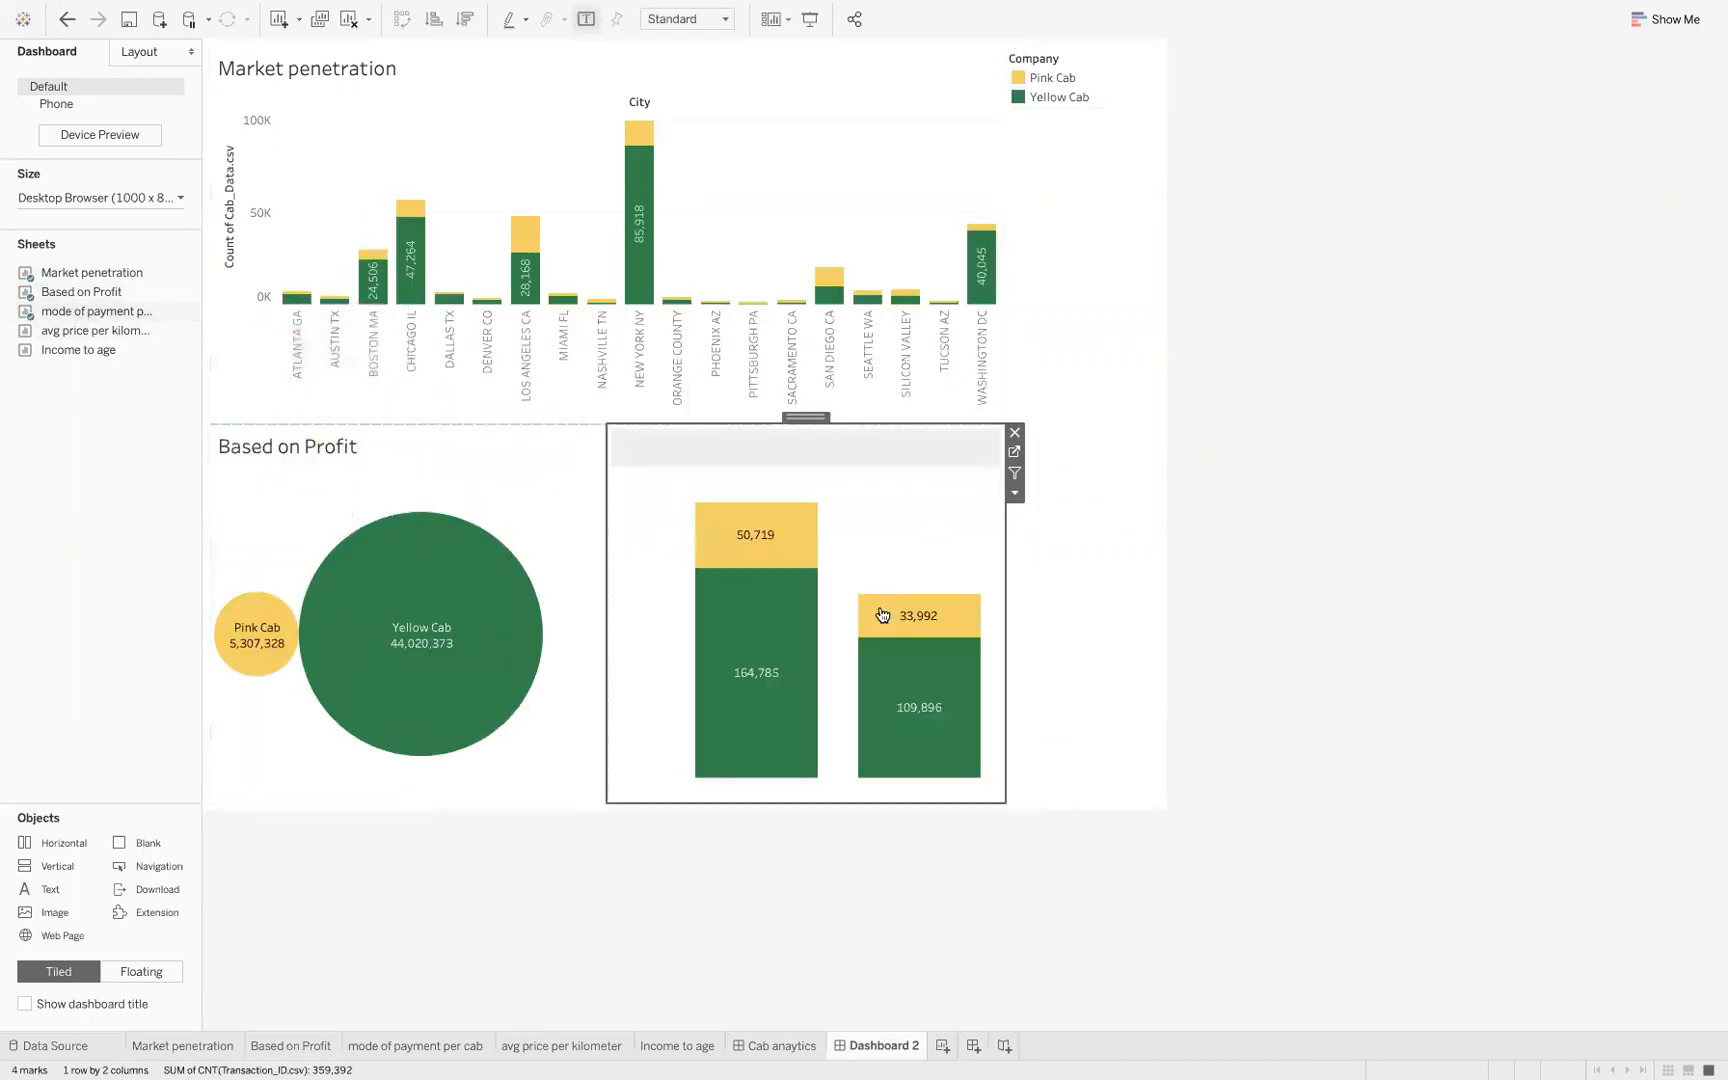
{"action": "mouse_move", "coordinate": [72, 352]}
{"action": "left_mouse_down"}
{"action": "mouse_move", "coordinate": [649, 377]}
{"action": "mouse_move", "coordinate": [836, 362]}
{"action": "mouse_move", "coordinate": [940, 388]}
{"action": "left_mouse_up"}
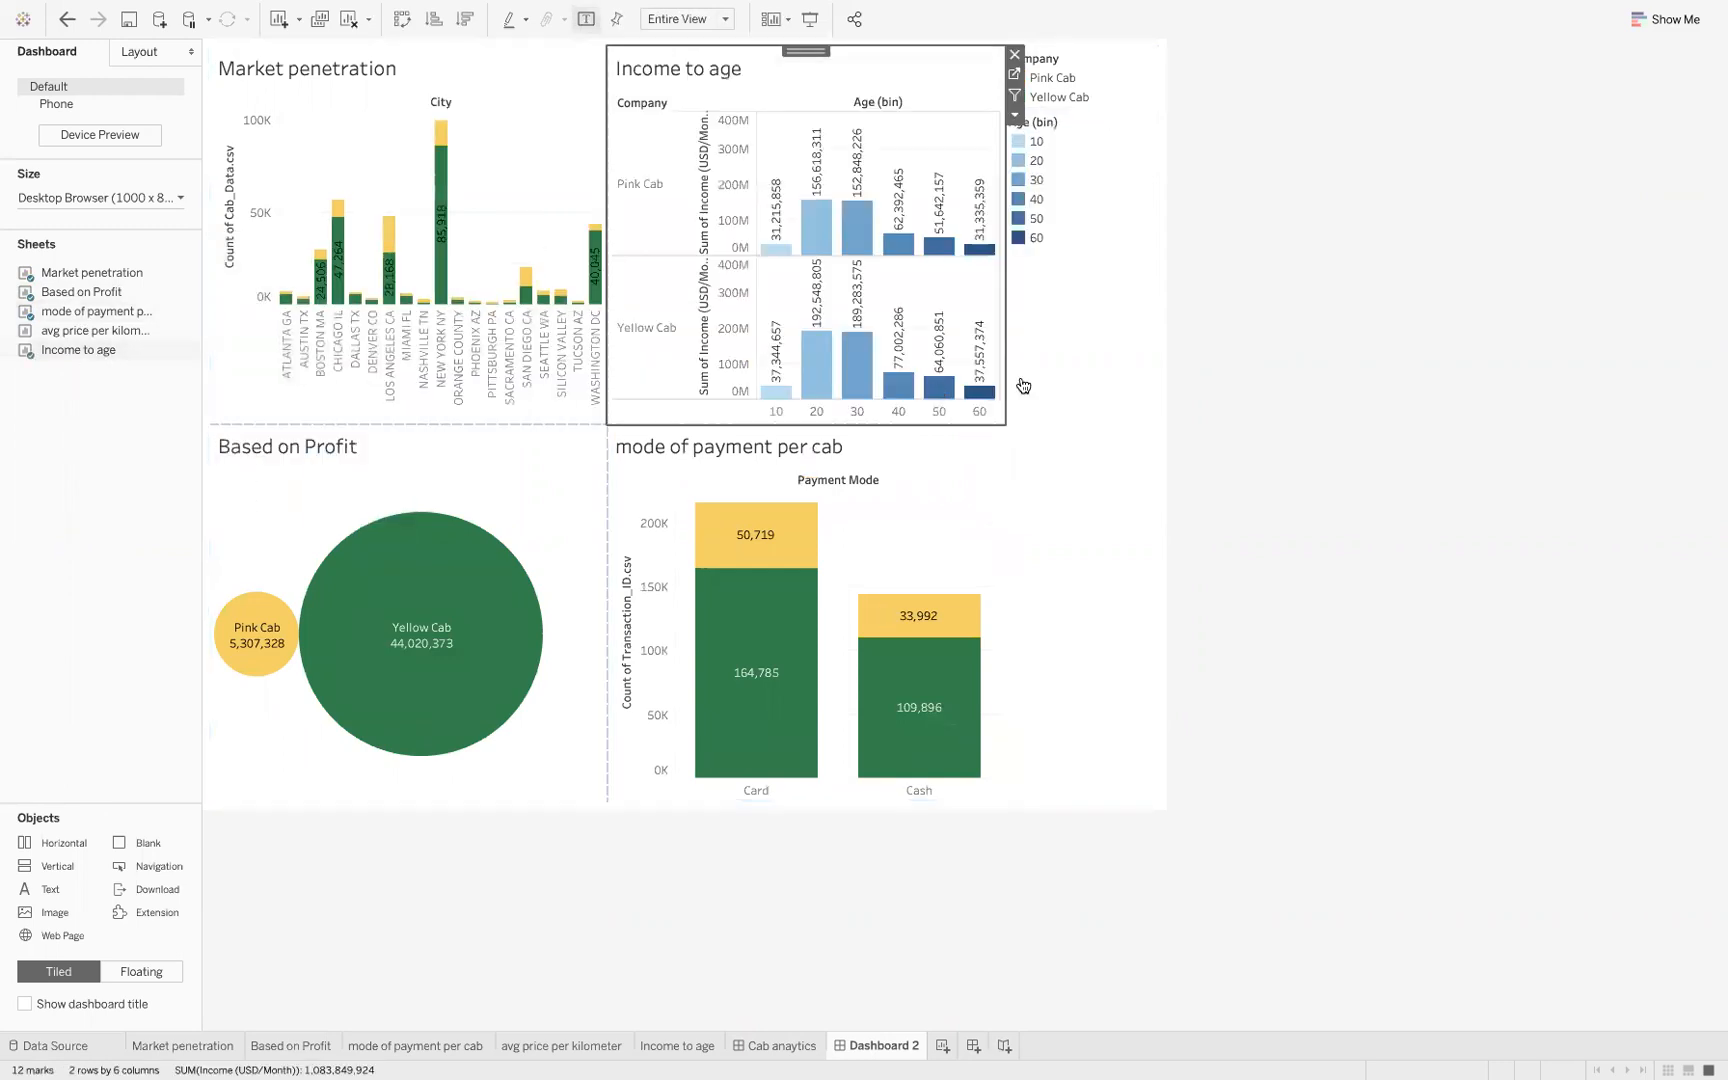
{"action": "left_click", "coordinate": [1117, 439]}
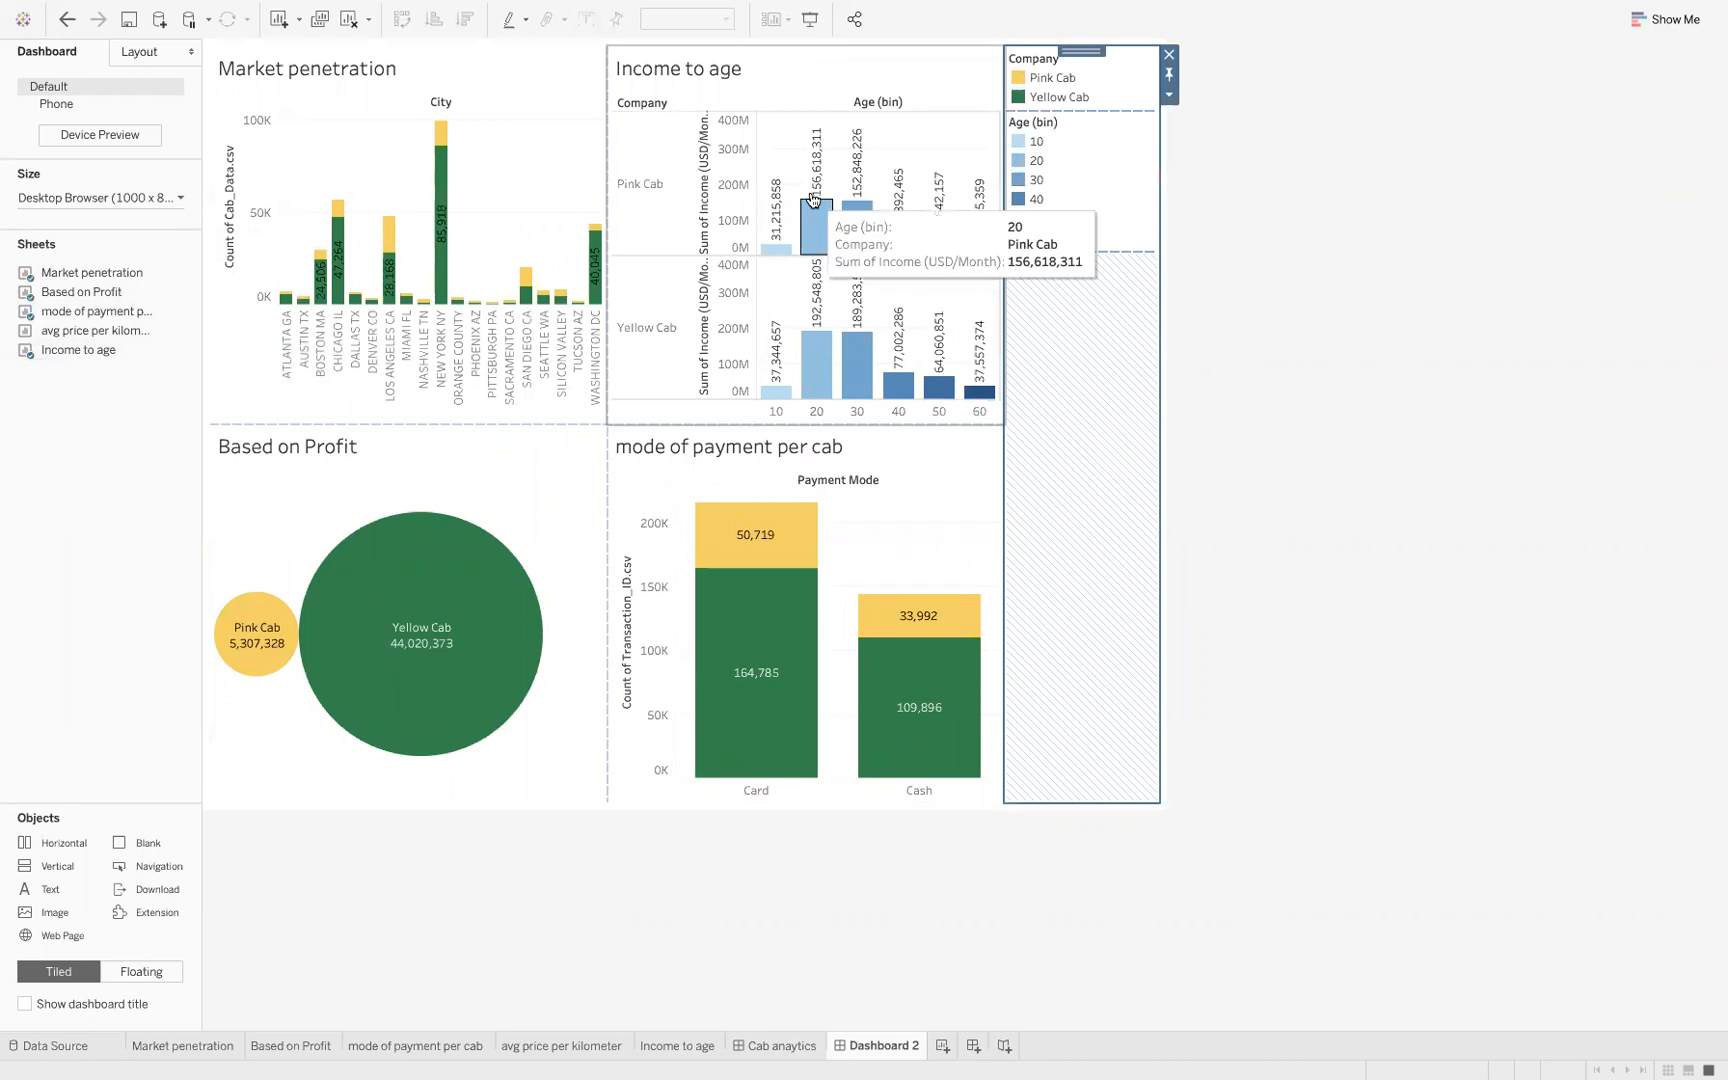
View the Tableau Public options for opening and saving workbooks, and close them without publishing
{"action": "mouse_move", "coordinate": [534, 5]}
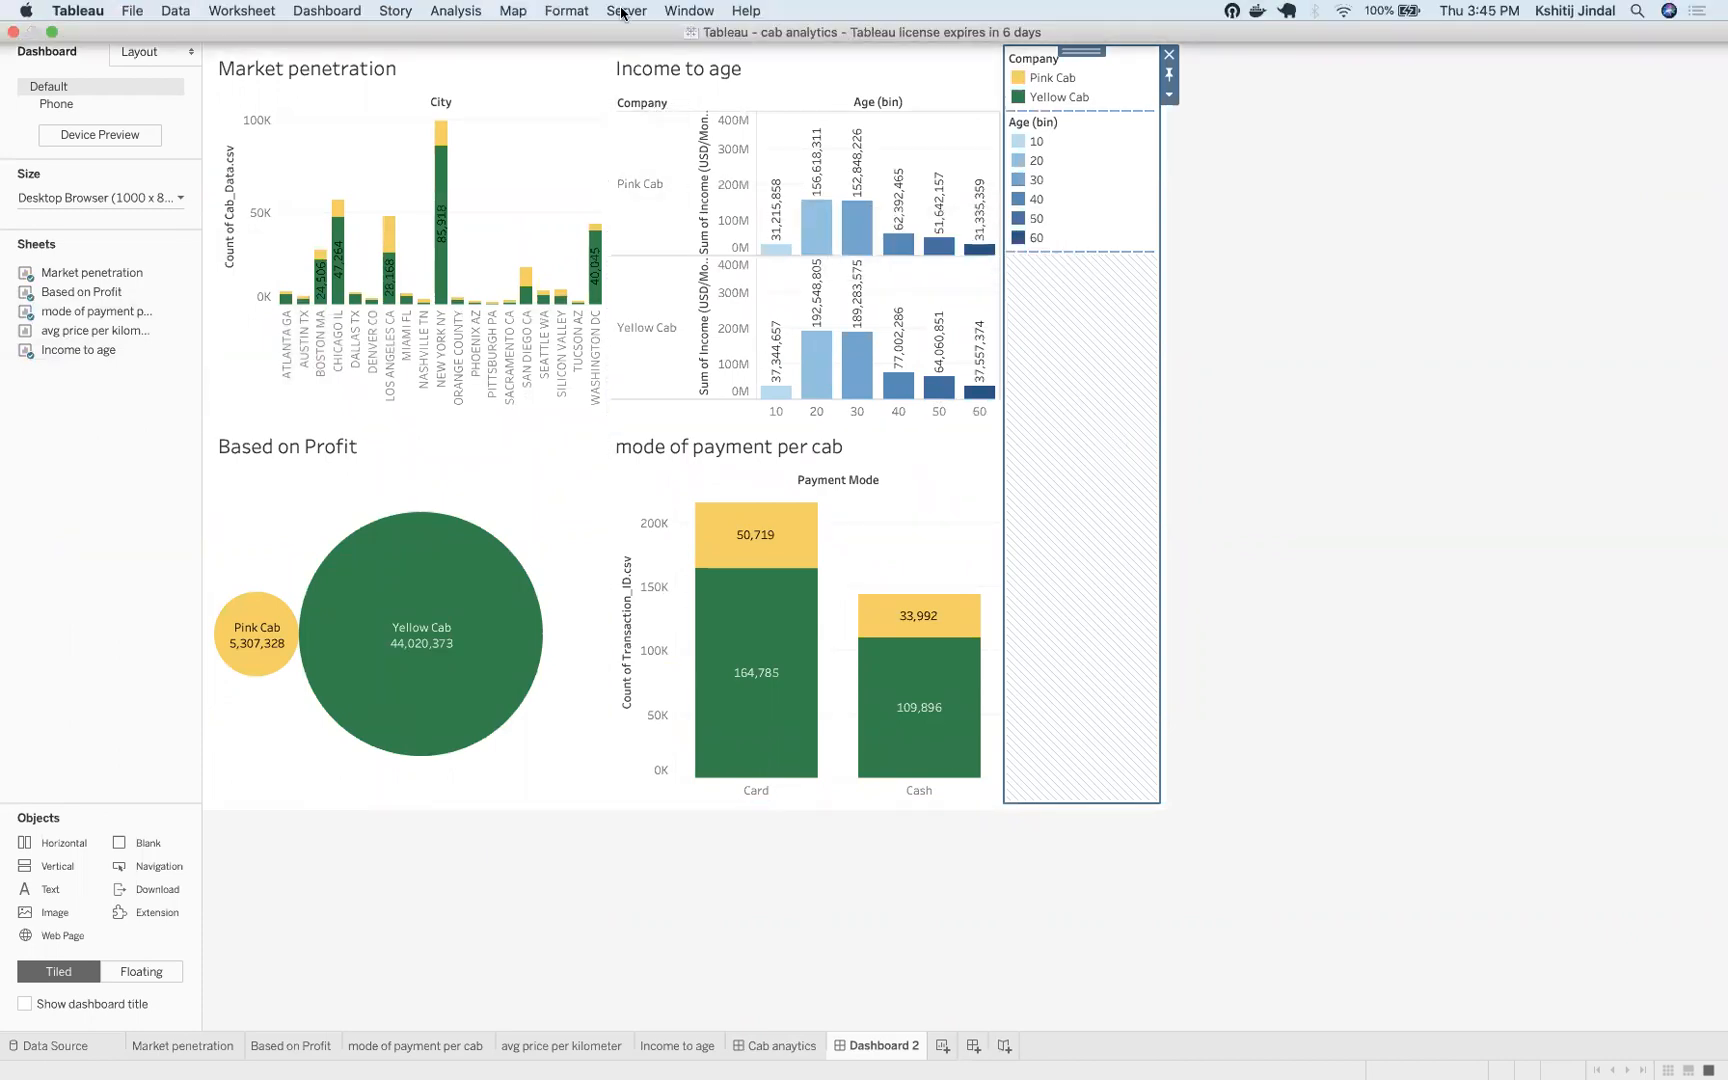
{"action": "left_click", "coordinate": [625, 11]}
{"action": "mouse_move", "coordinate": [697, 170]}
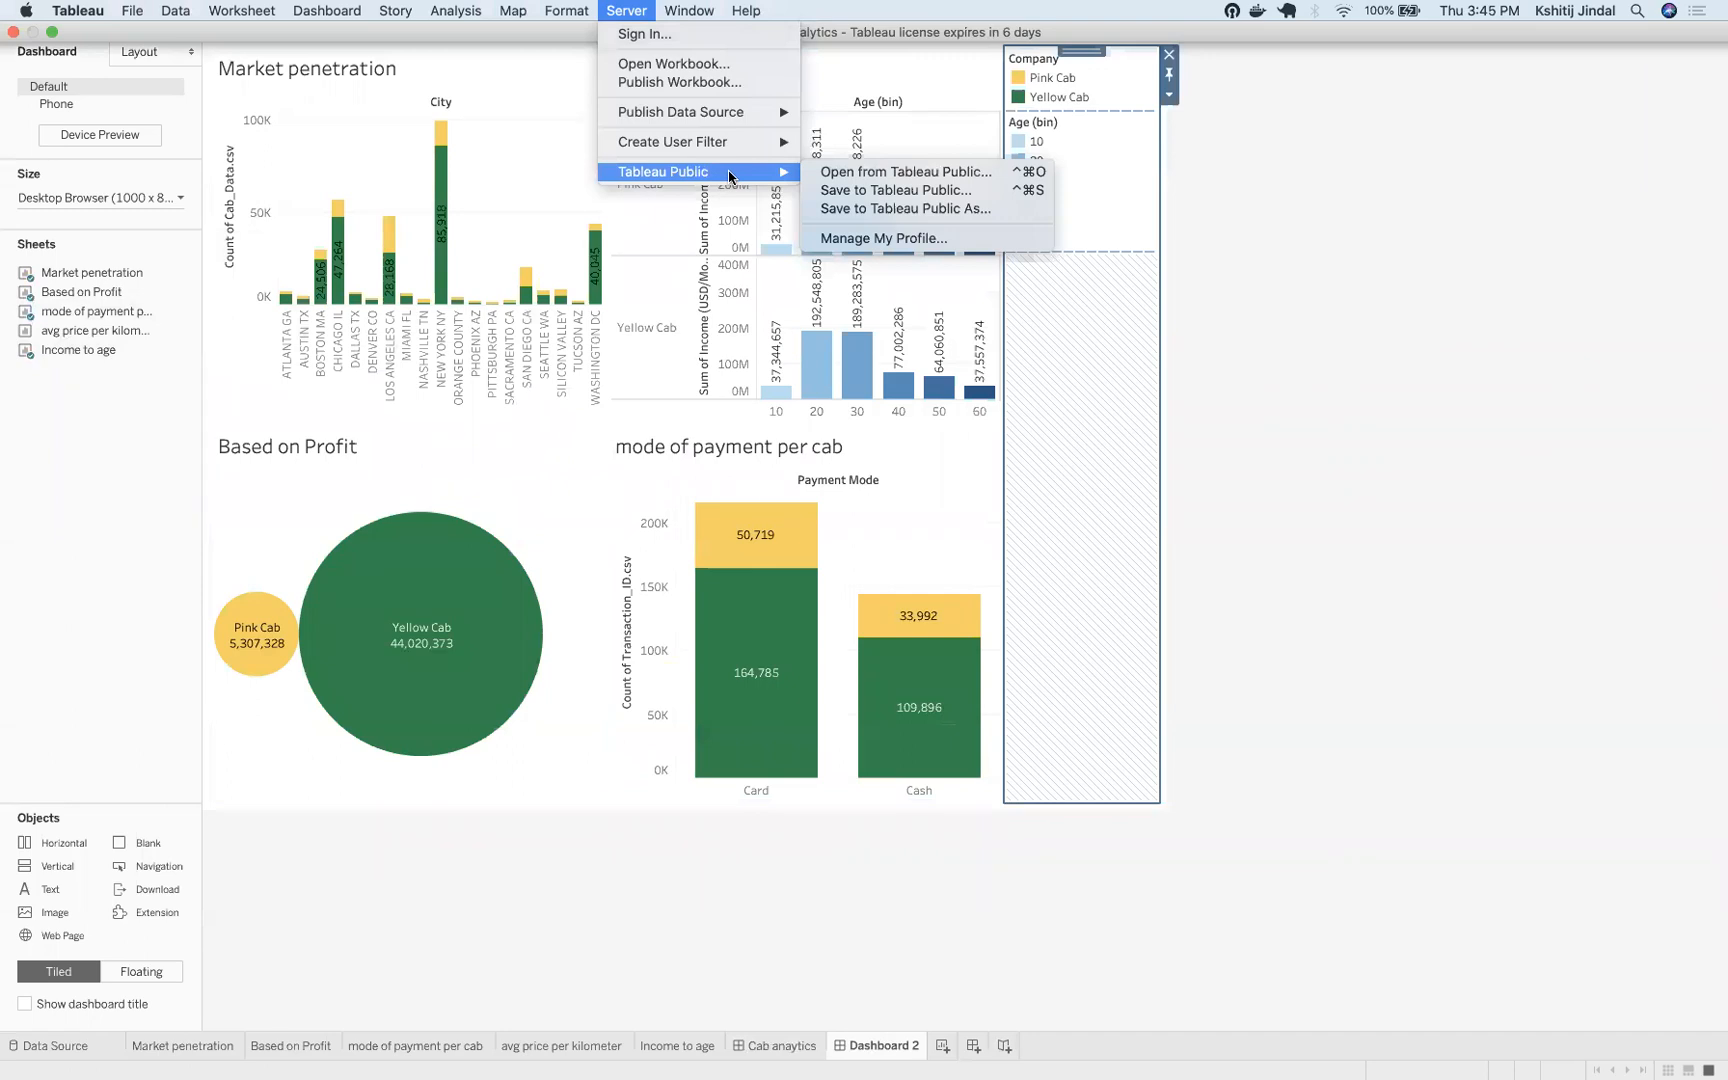
{"action": "left_click", "coordinate": [1070, 583]}
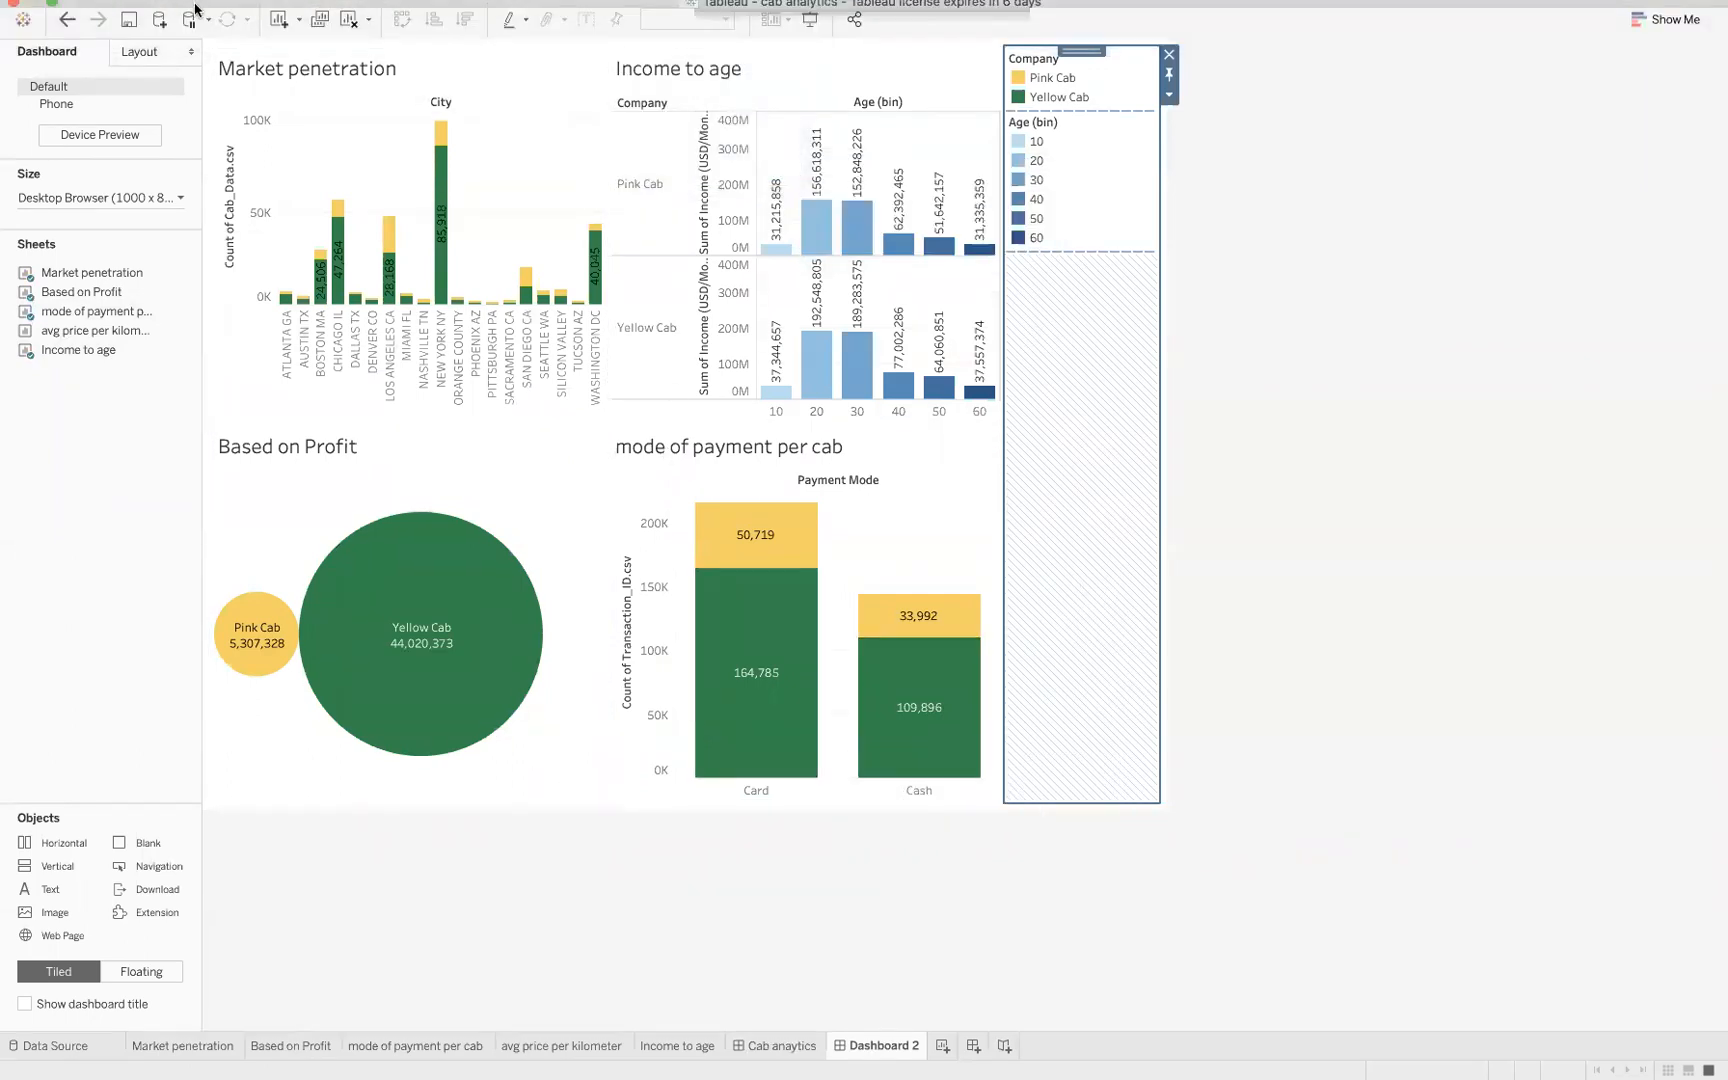
{"action": "left_click", "coordinate": [140, 12]}
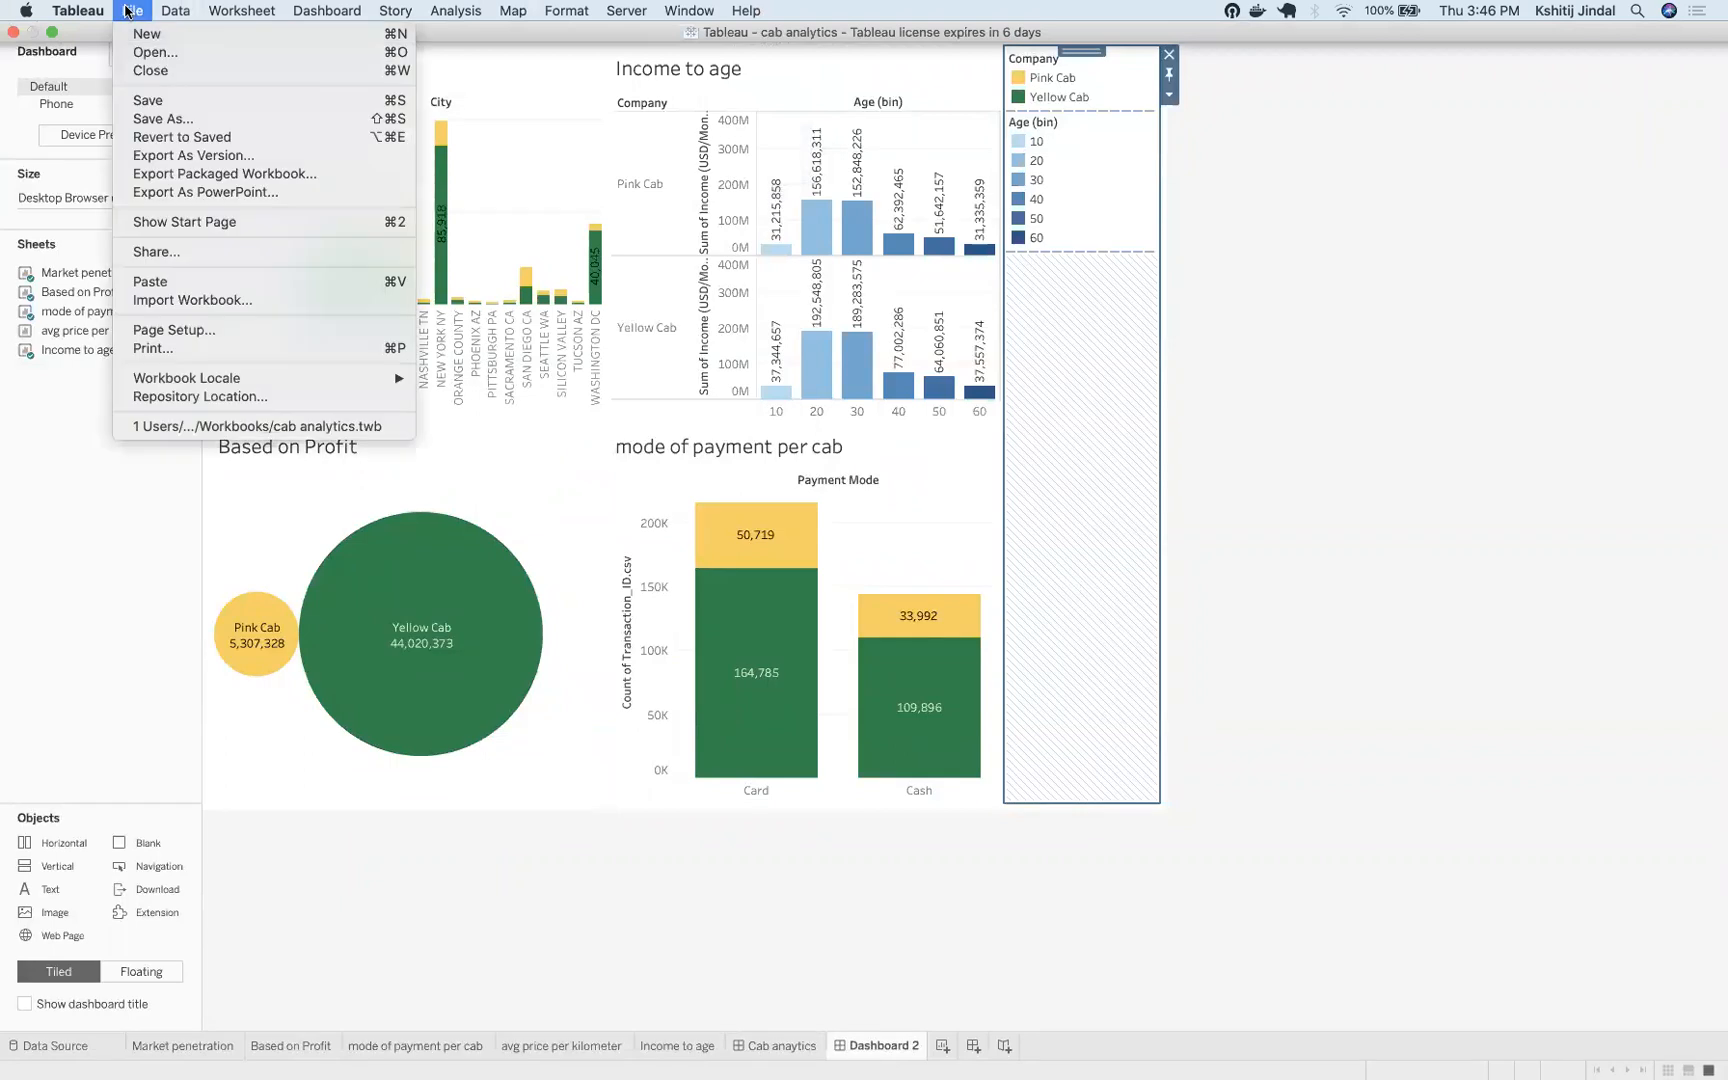
{"action": "left_click", "coordinate": [163, 50]}
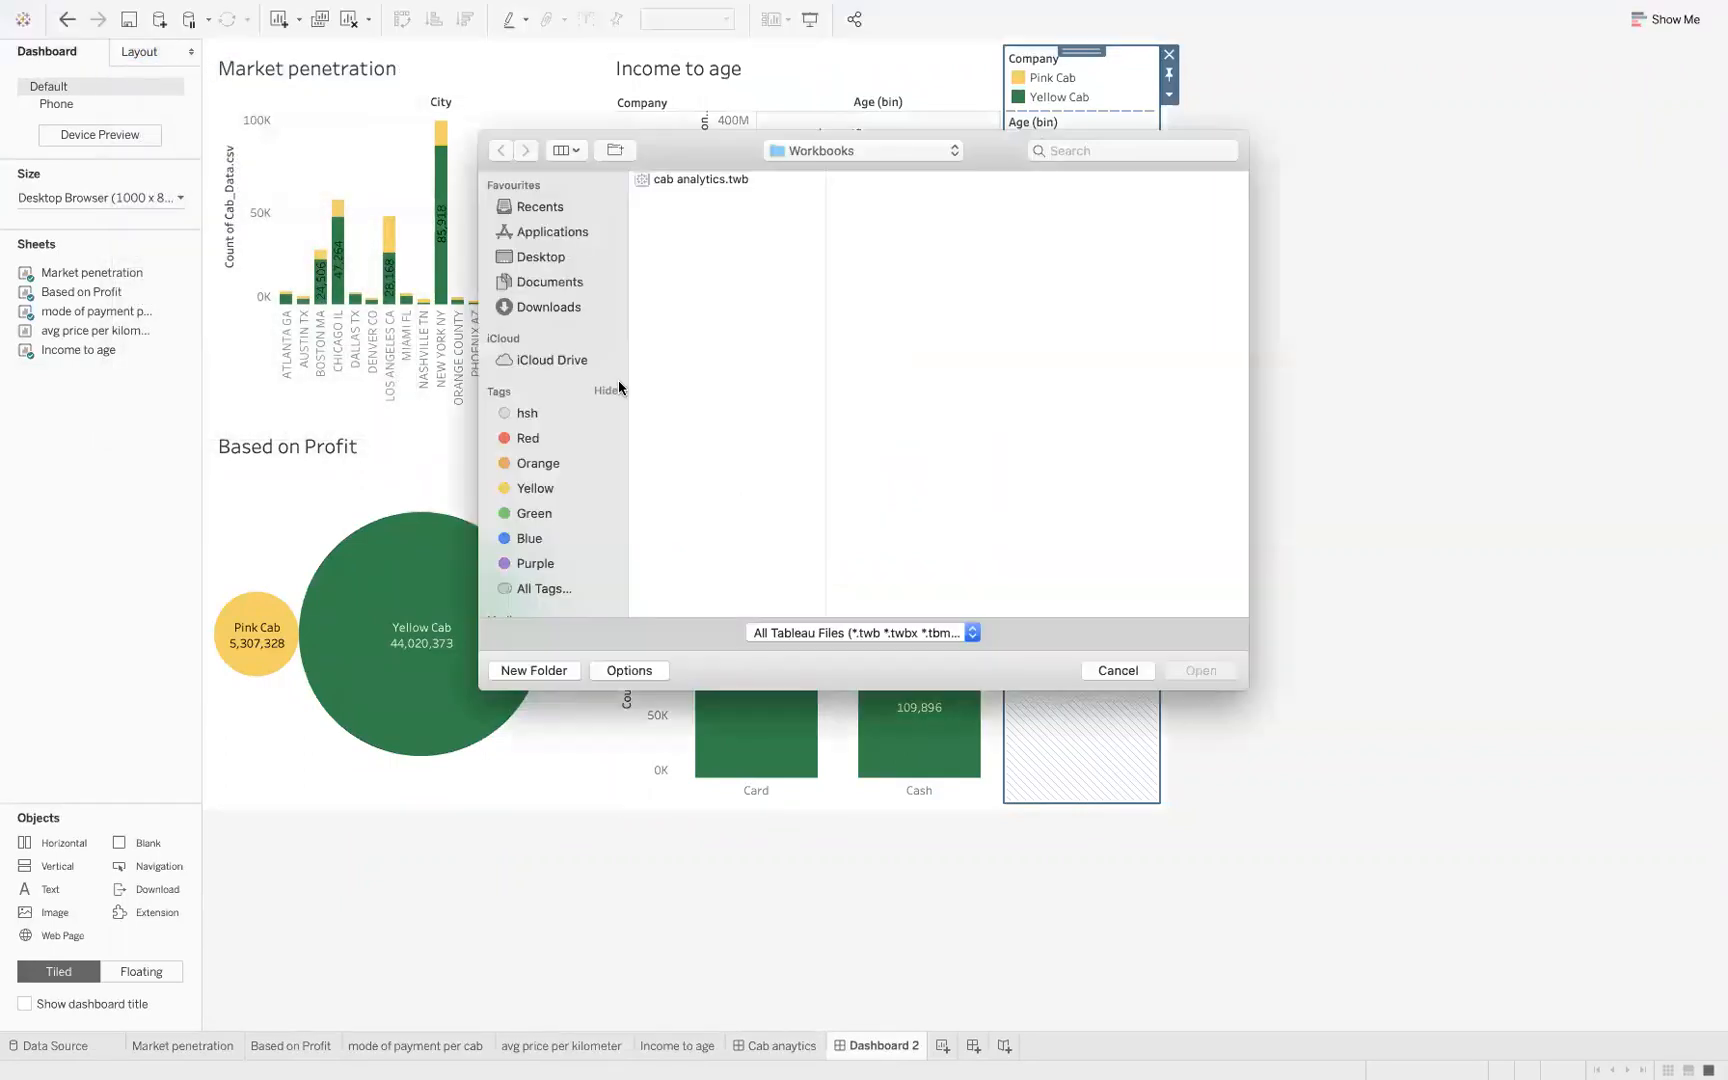
{"action": "left_click", "coordinate": [1112, 668]}
Create a new blank workbook and continue the Tableau trial
{"action": "mouse_move", "coordinate": [283, 8]}
{"action": "left_click", "coordinate": [132, 10]}
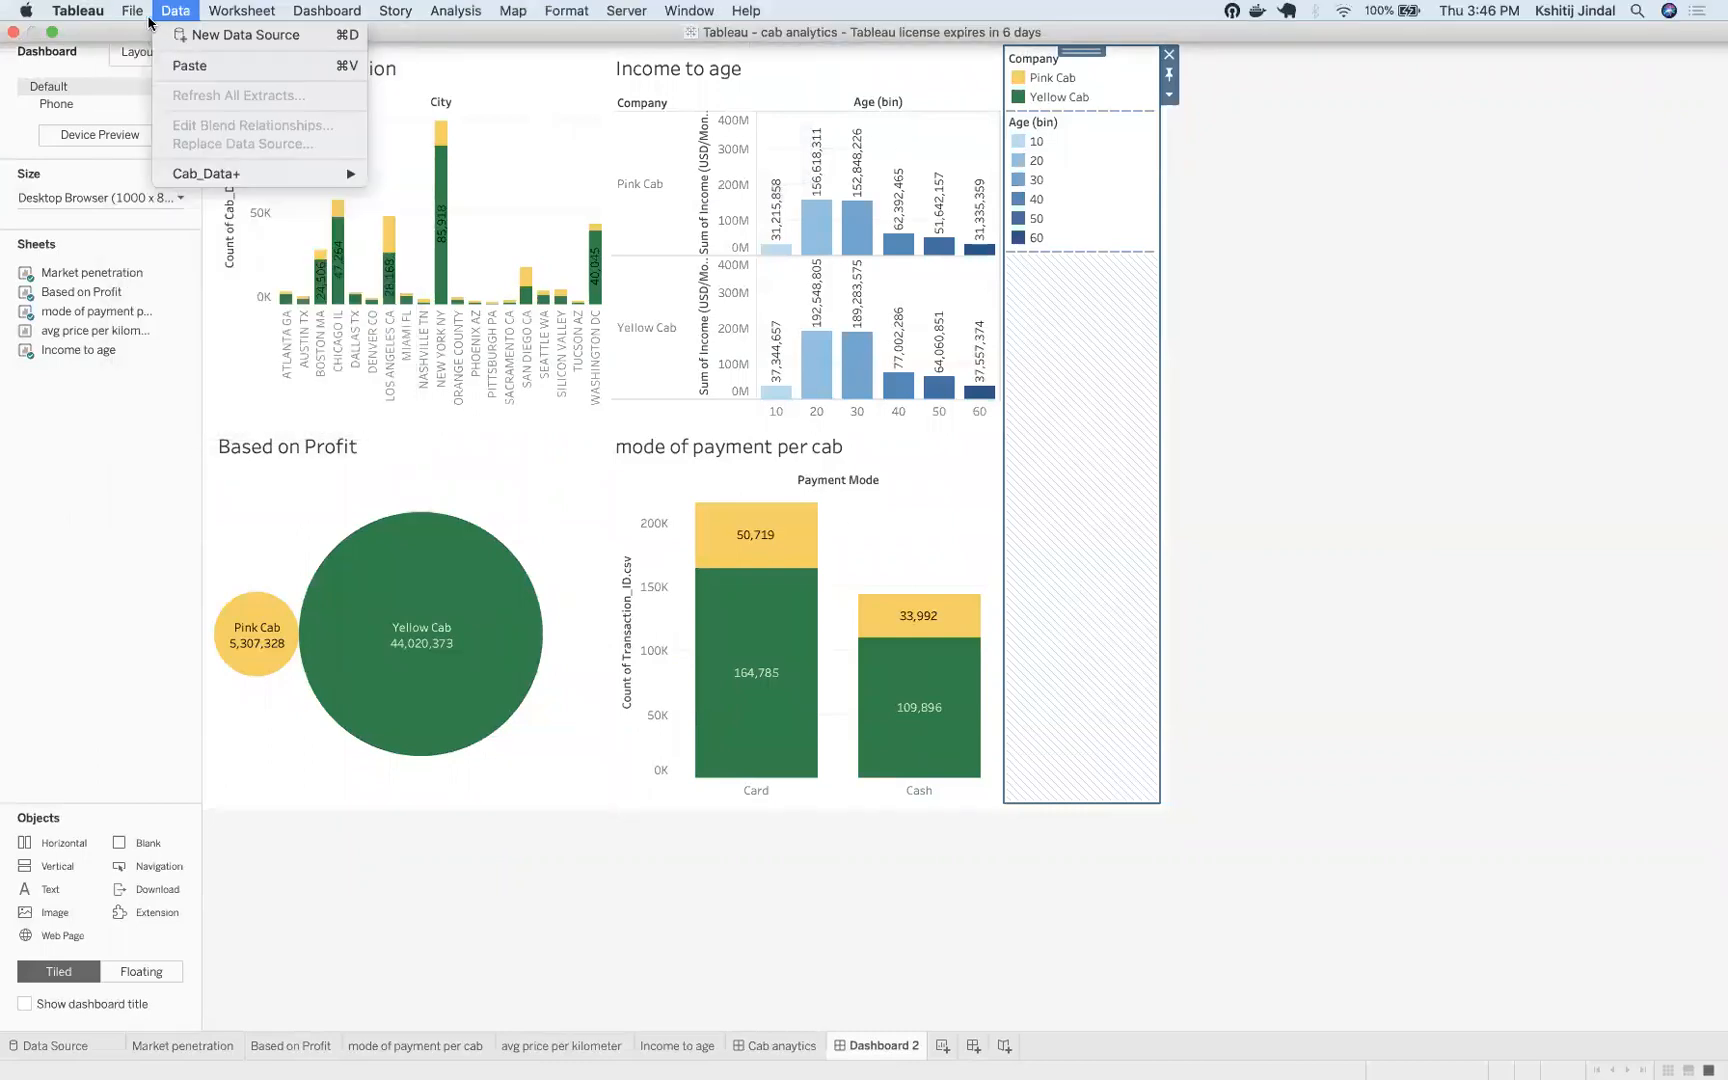
{"action": "left_click", "coordinate": [139, 17]}
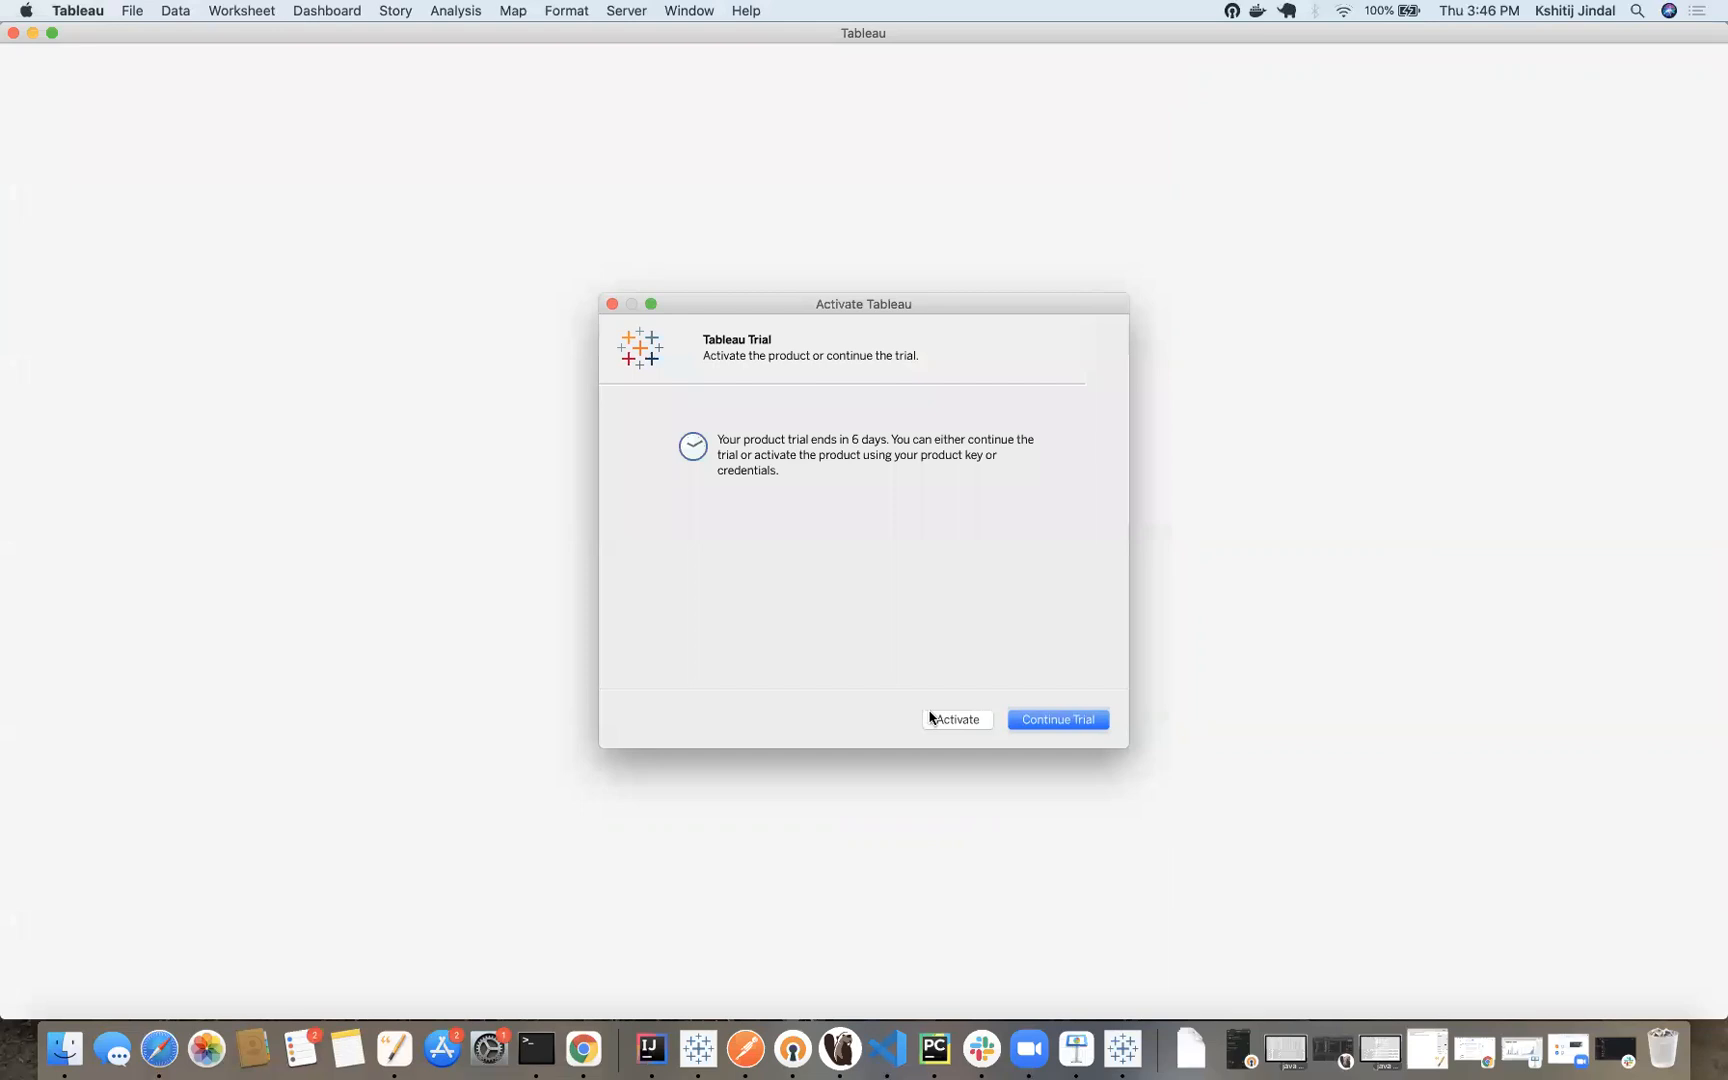
{"action": "left_click", "coordinate": [1036, 720]}
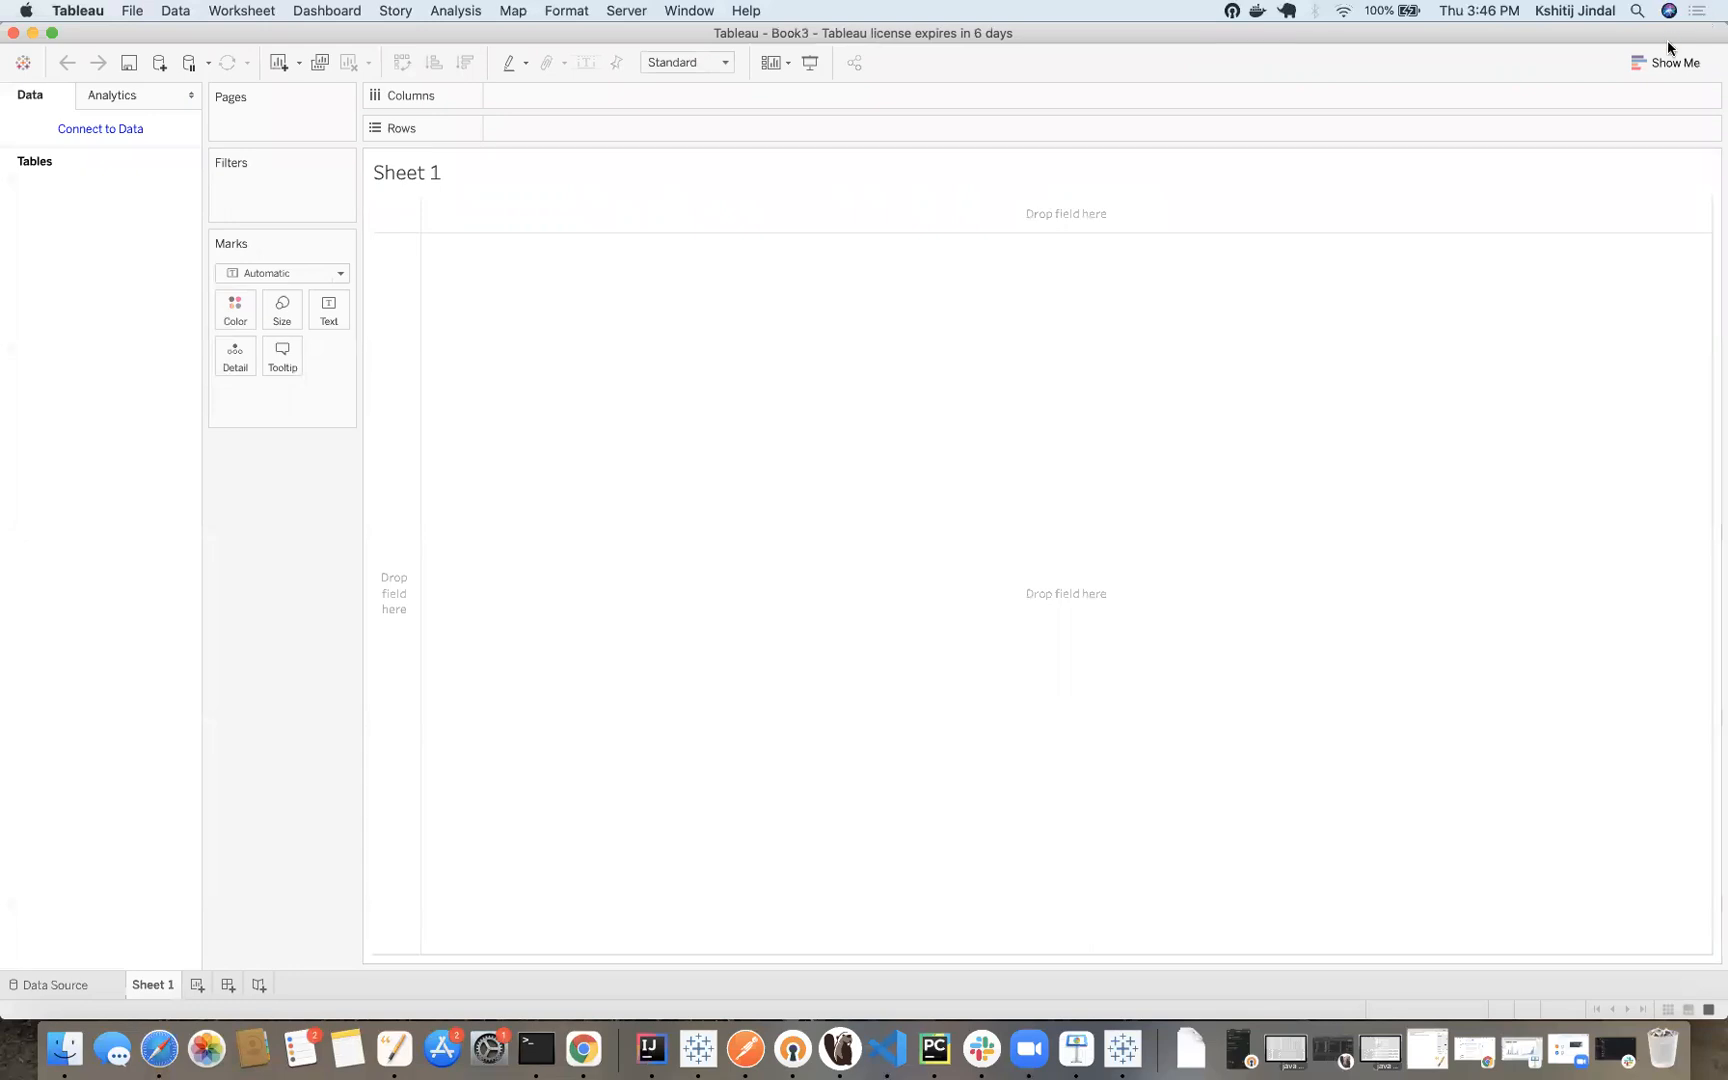
View the Show Me chart types for the blank Sheet 1, and view the data connections and recent workbooks on the start page
{"action": "left_click", "coordinate": [1663, 63]}
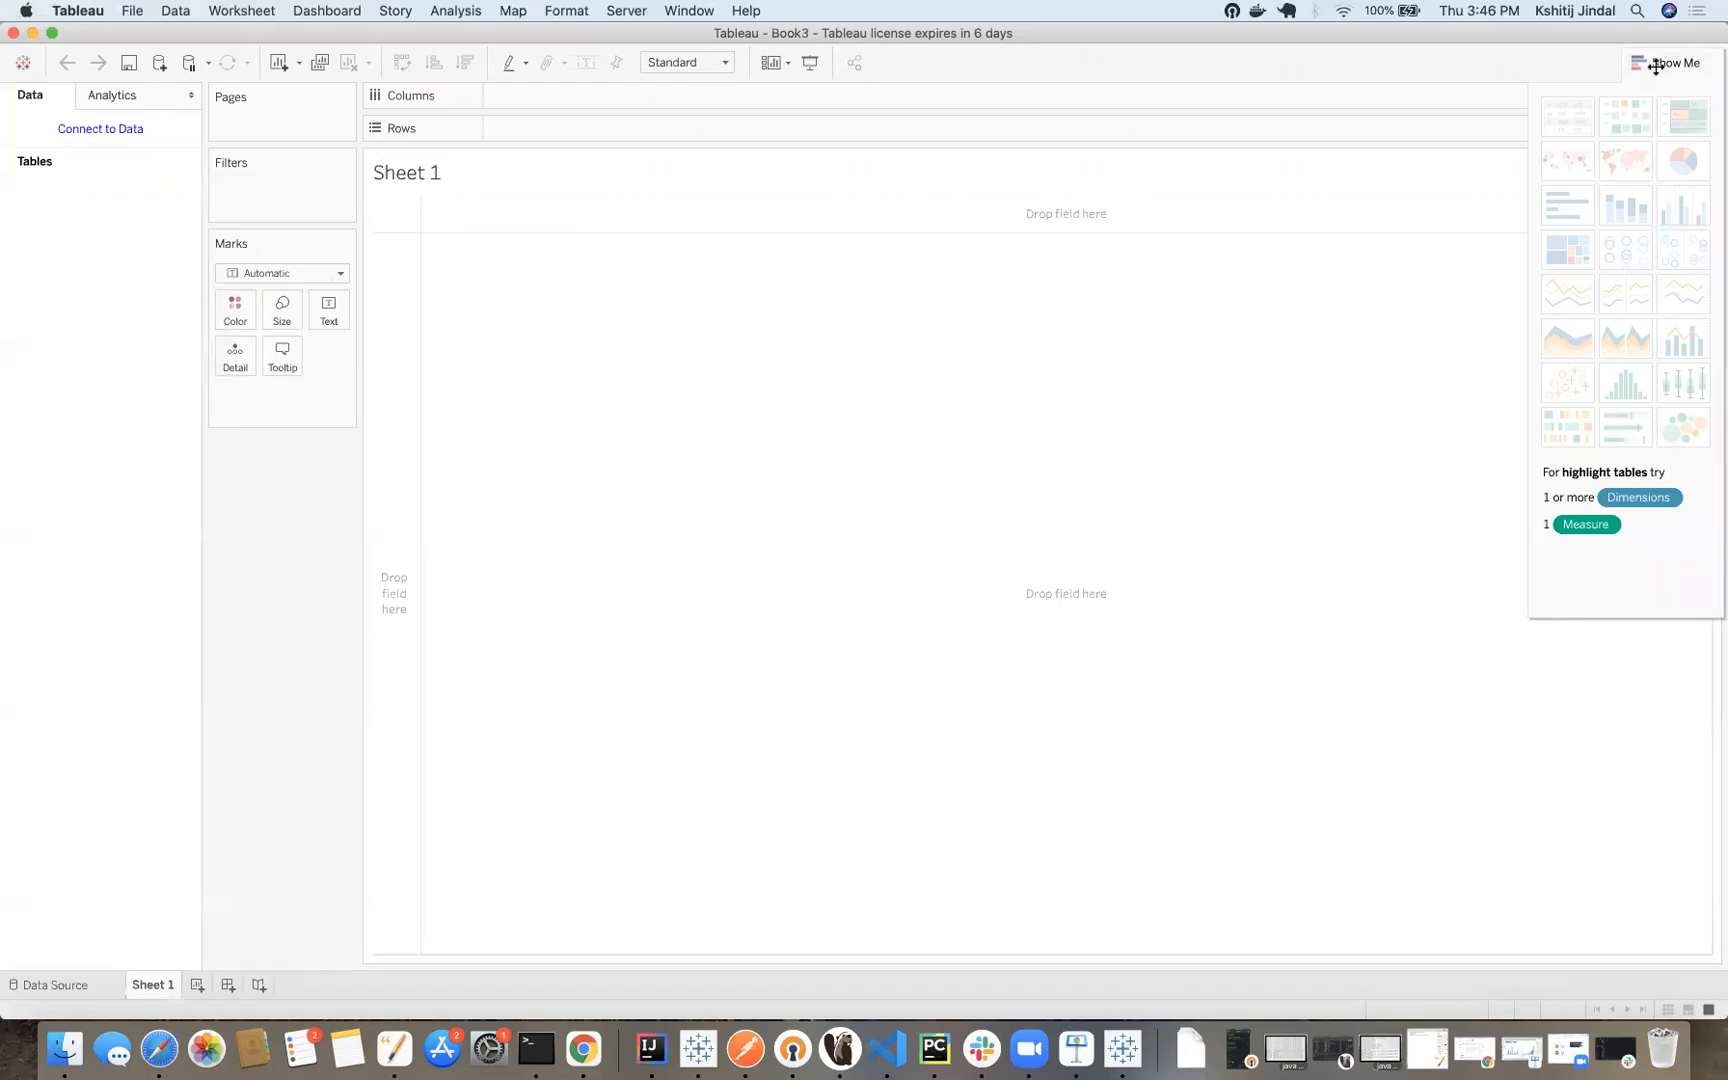
{"action": "left_click", "coordinate": [1656, 64]}
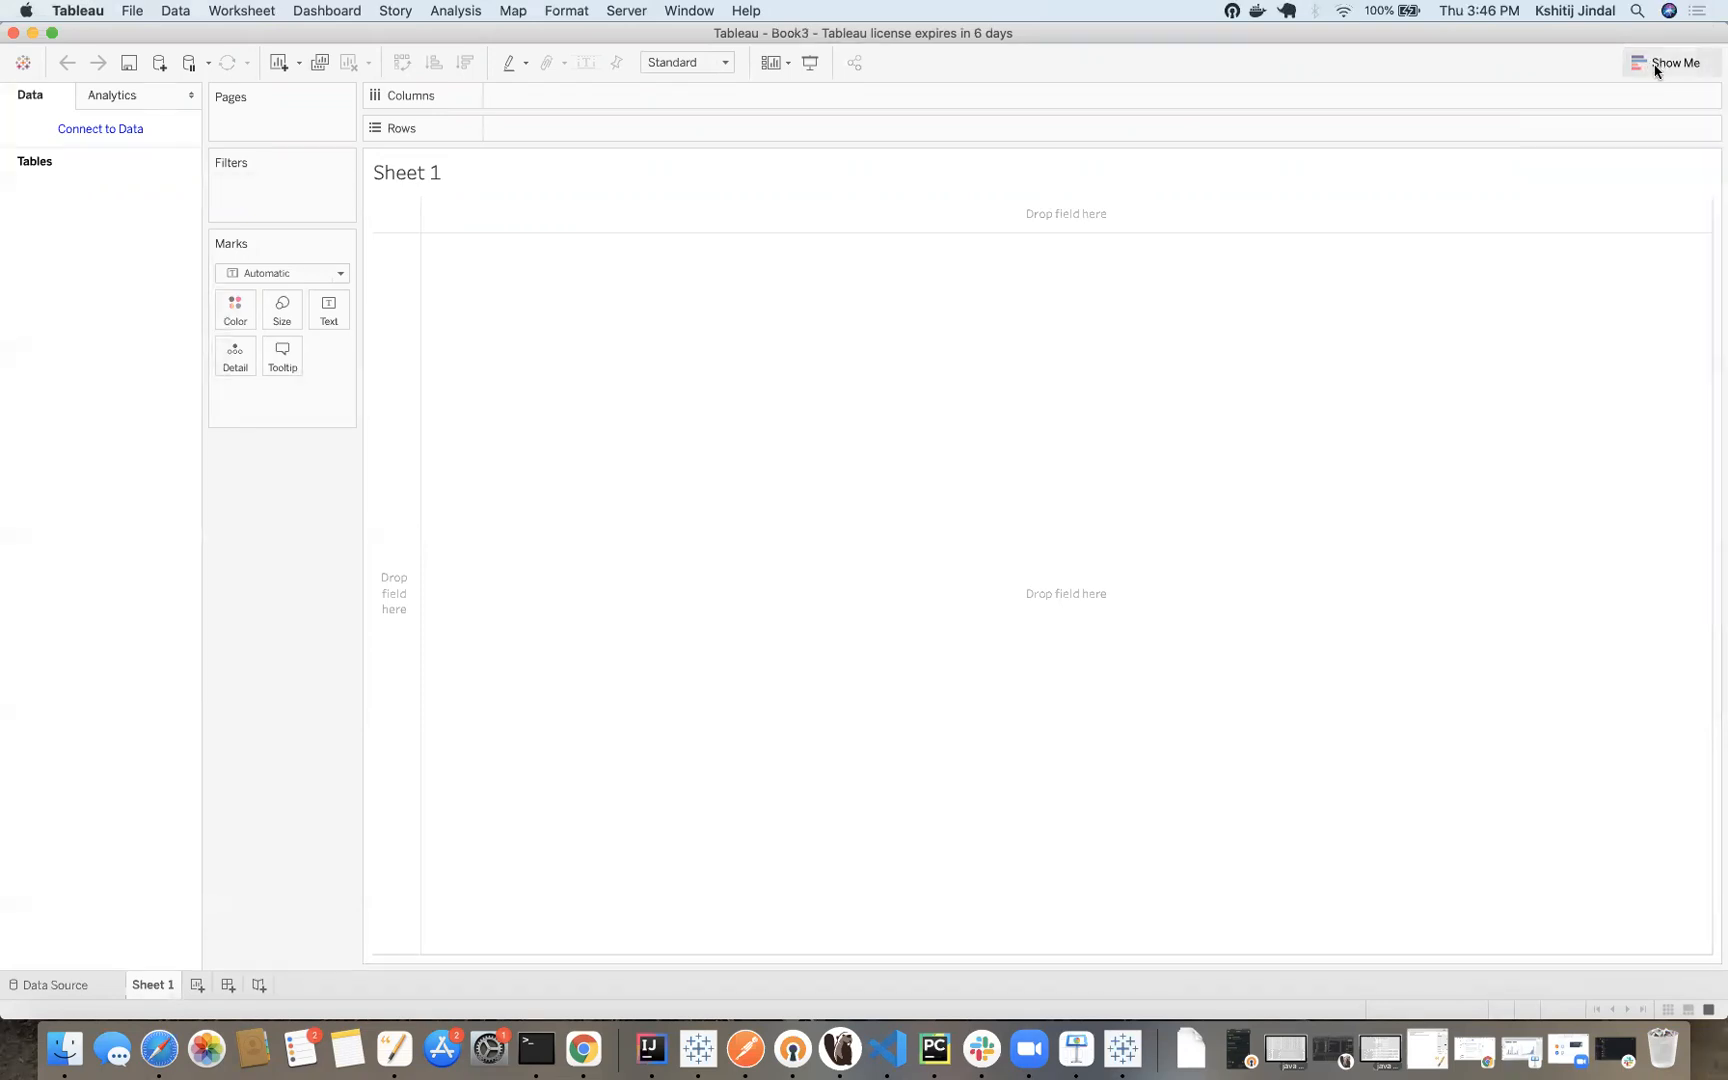
{"action": "left_click", "coordinate": [52, 983]}
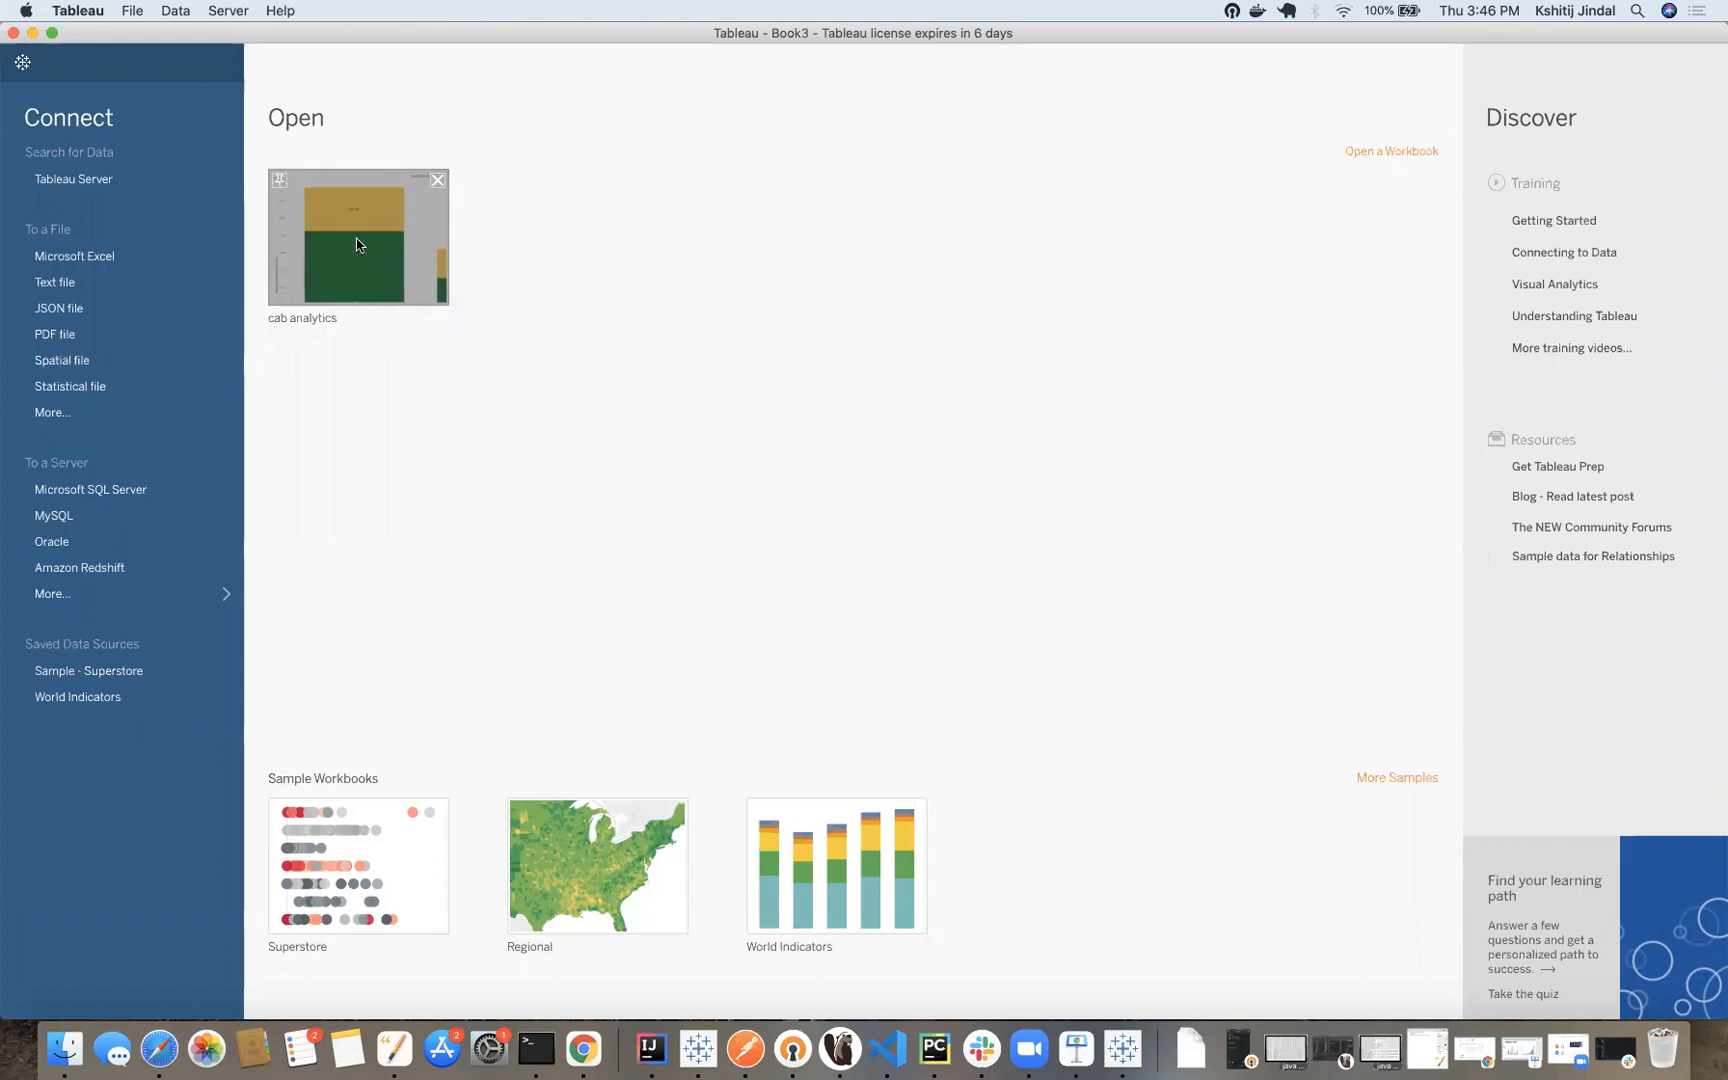
{"action": "left_click", "coordinate": [446, 291]}
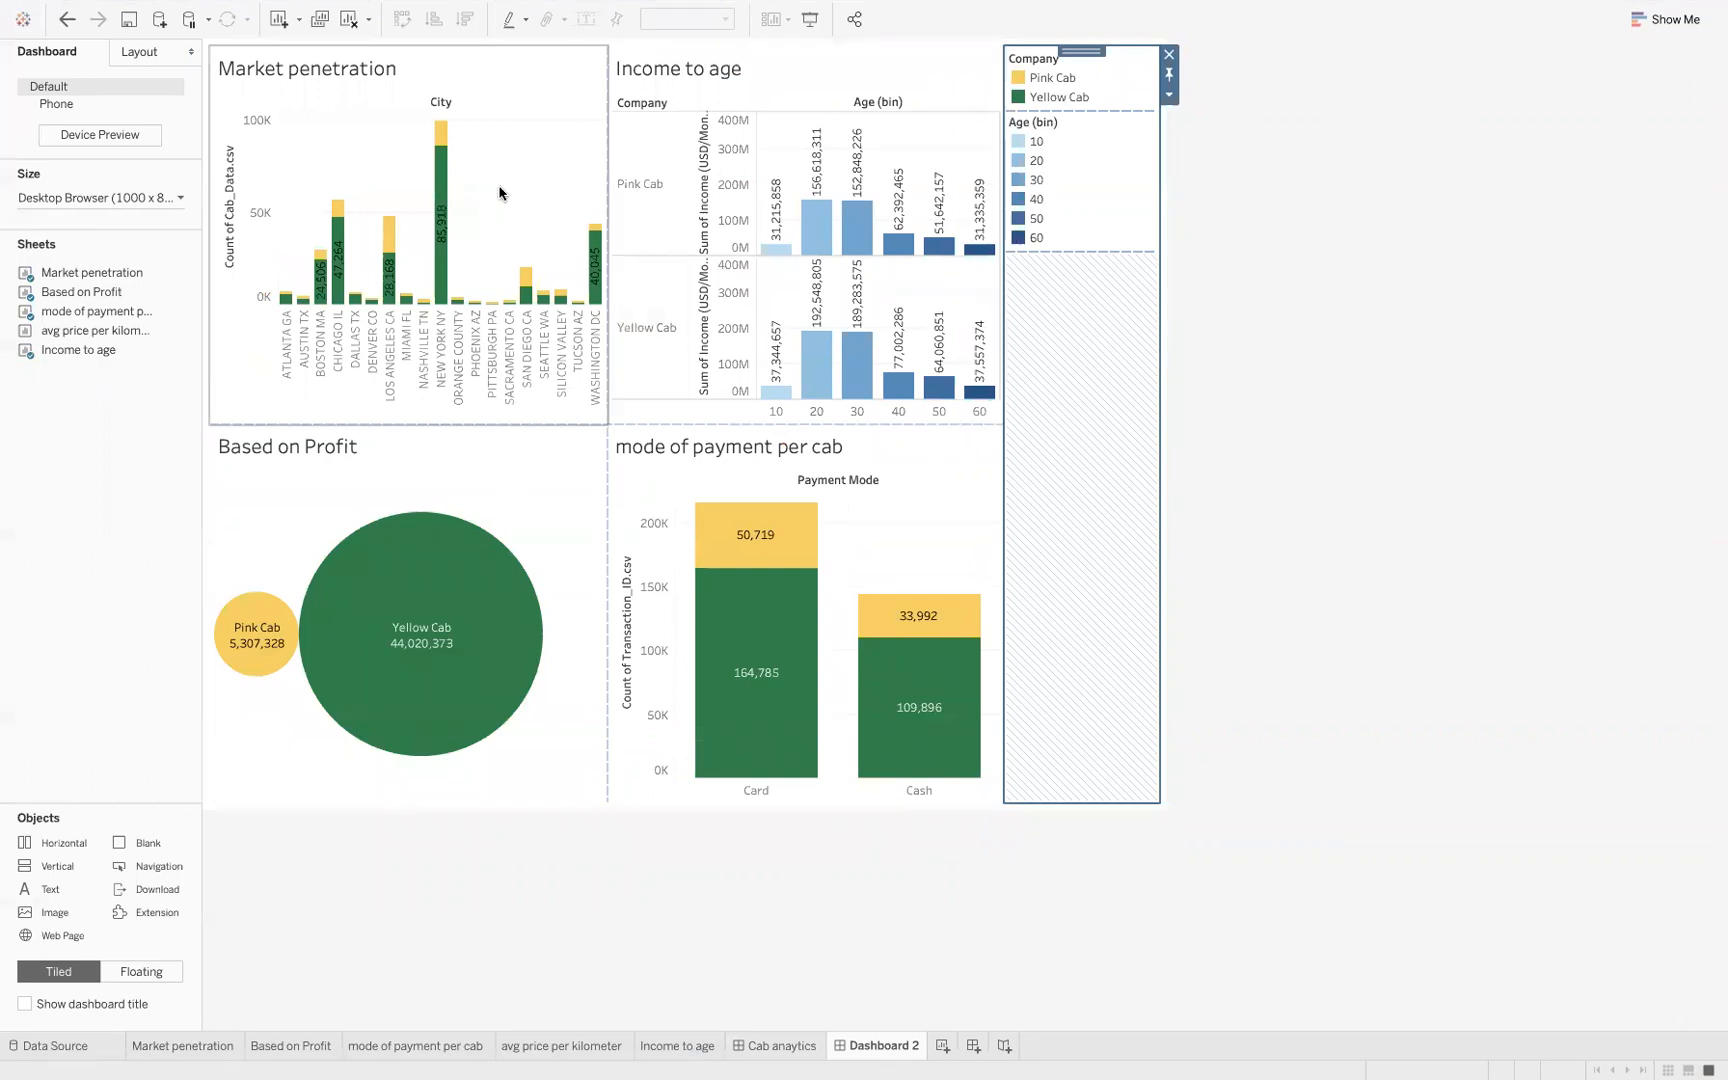
Show the start page from the cab analytics dashboard, check the MySQL connector, and dismiss its driver download prompt
{"action": "left_click", "coordinate": [18, 24]}
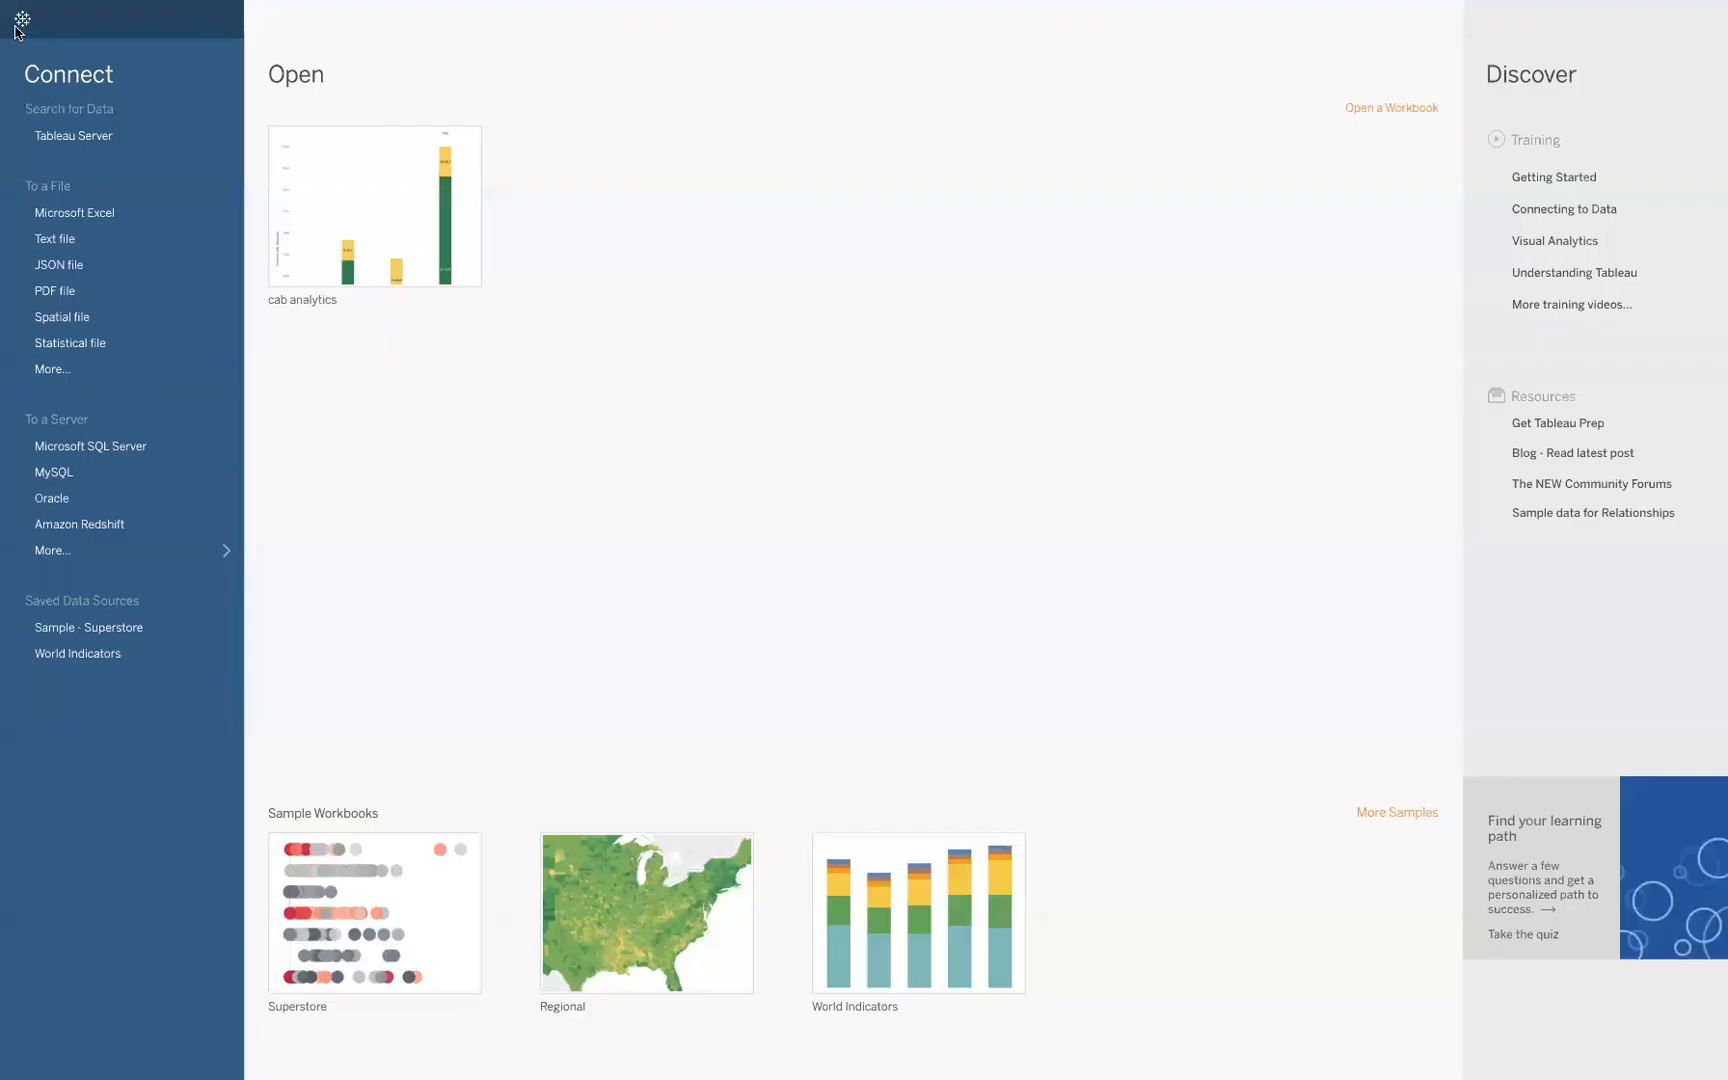
{"action": "left_click", "coordinate": [152, 482]}
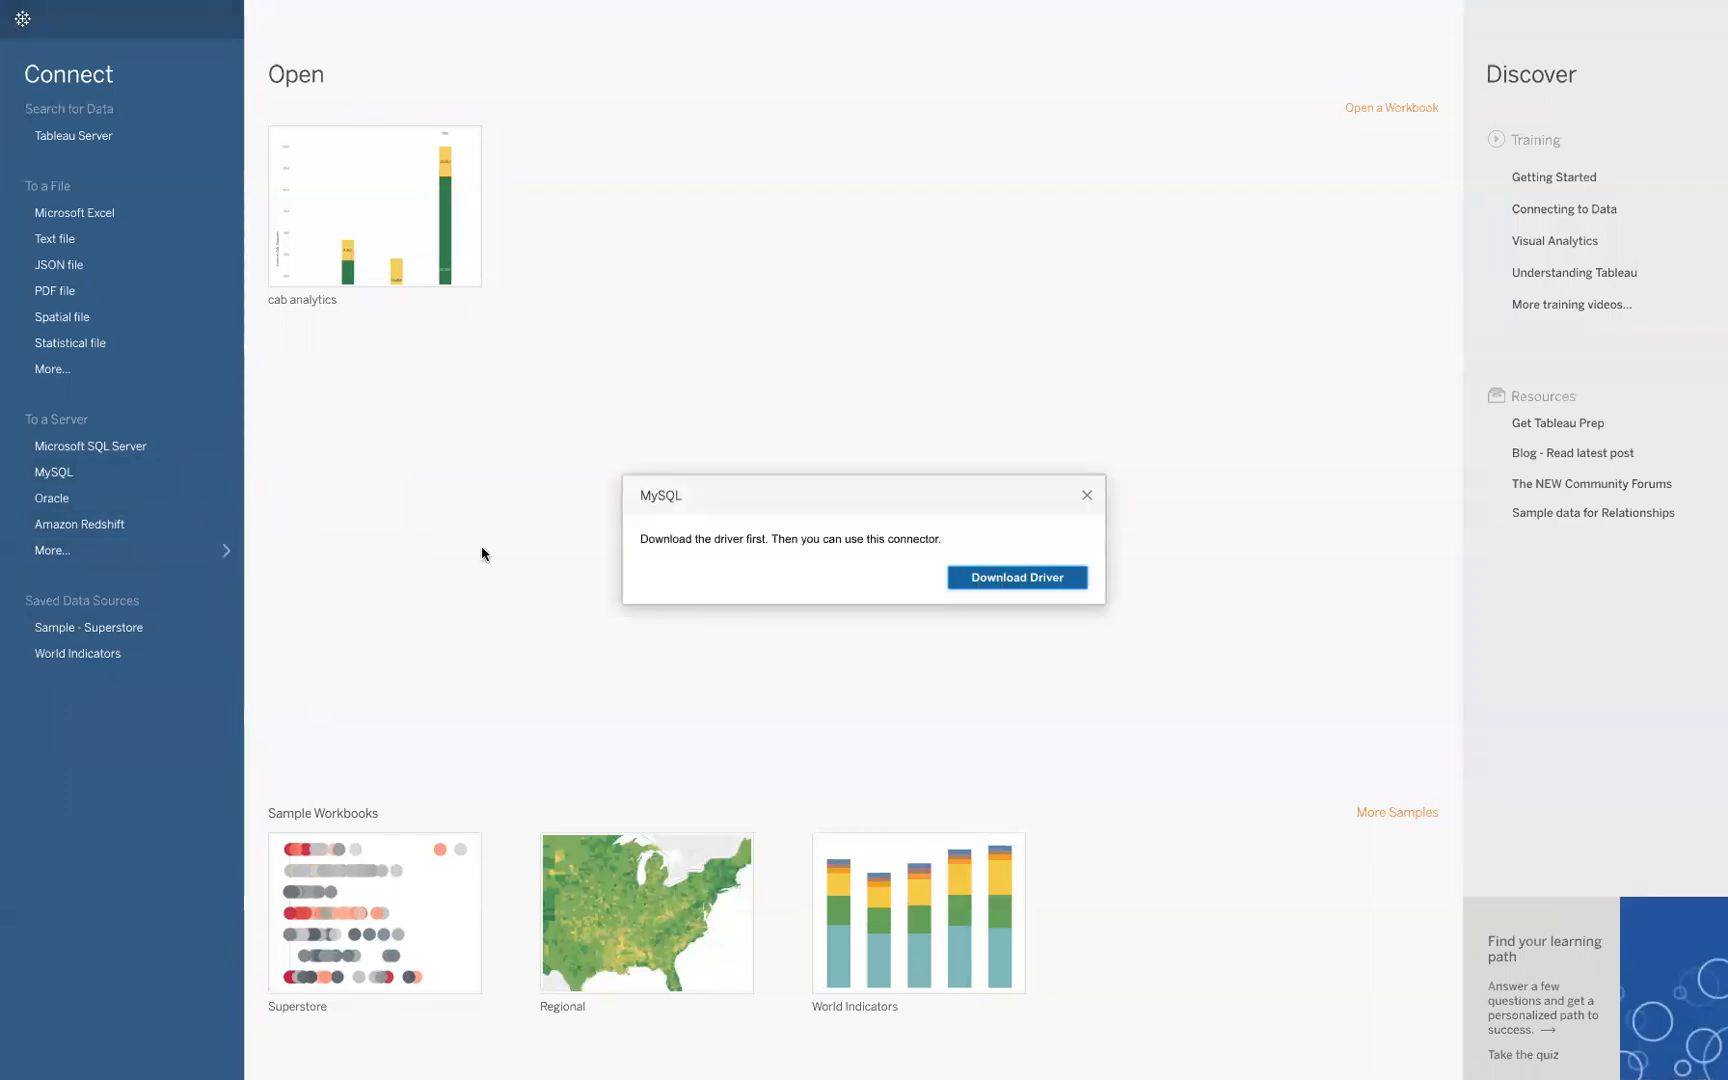
{"action": "left_click", "coordinate": [1087, 498]}
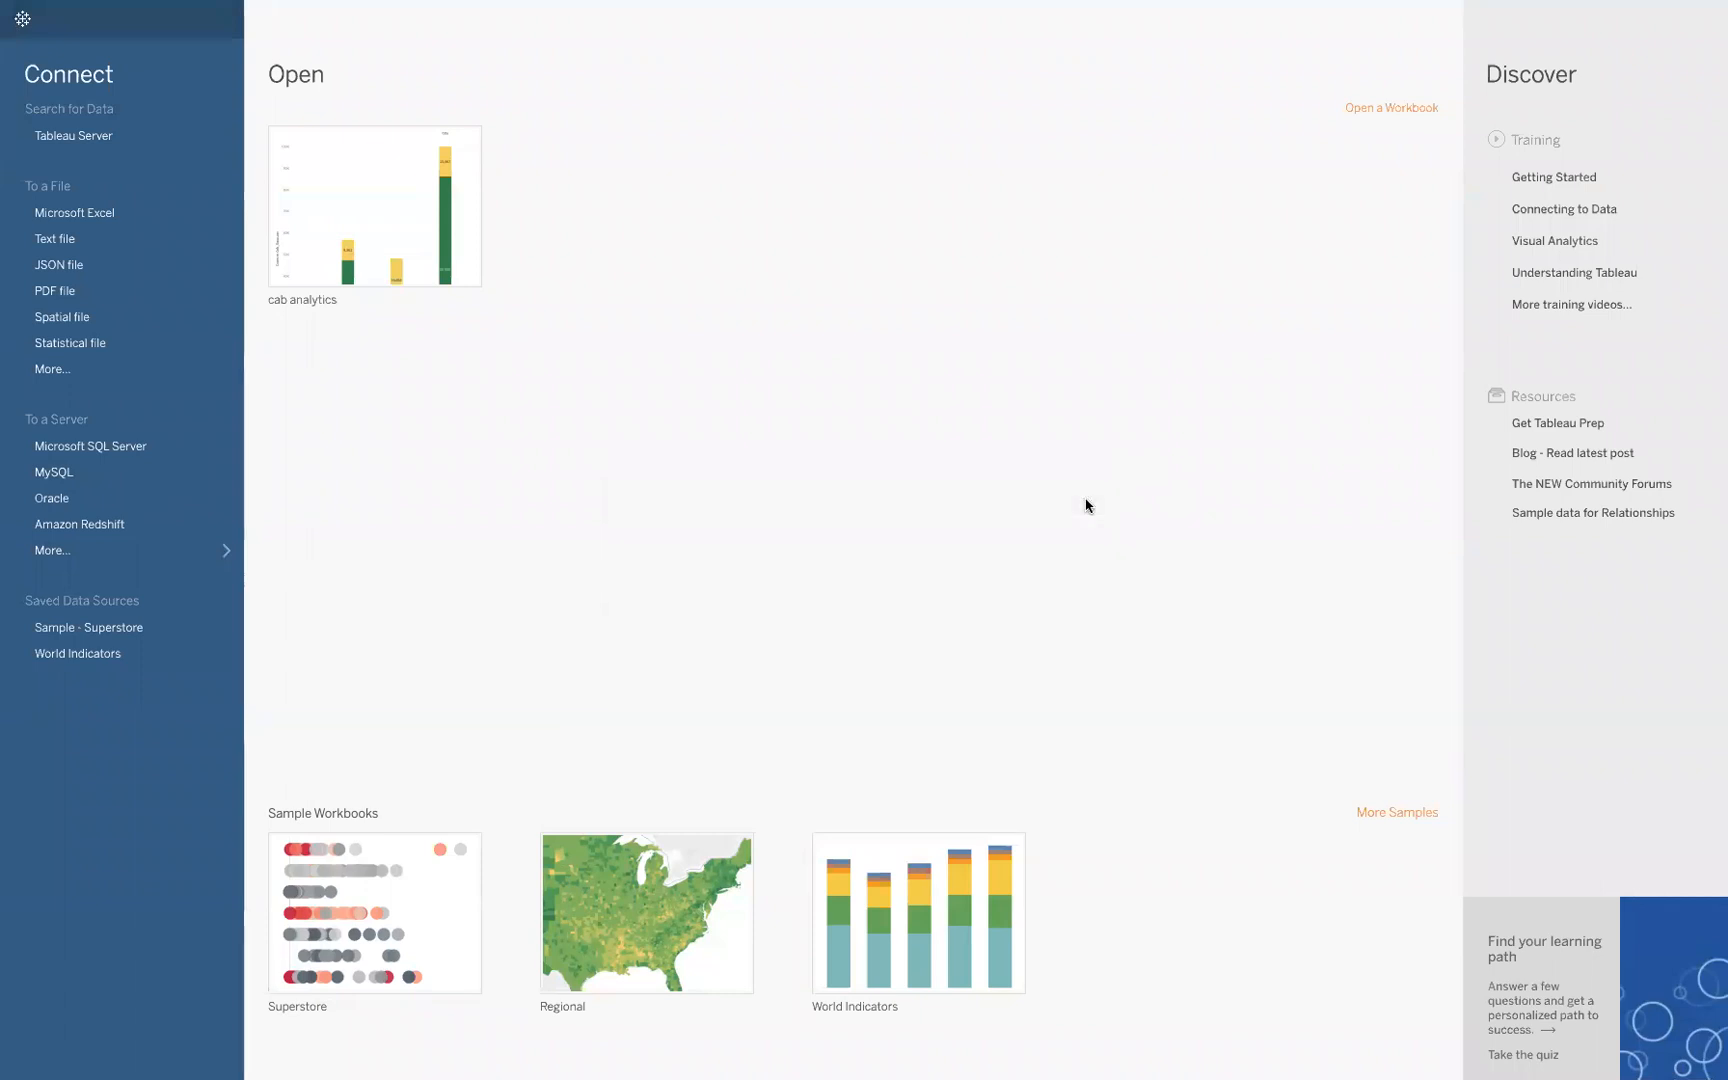
View the full list of server connectors, open the PostgreSQL connection settings, and close them without signing in
{"action": "left_click", "coordinate": [195, 560]}
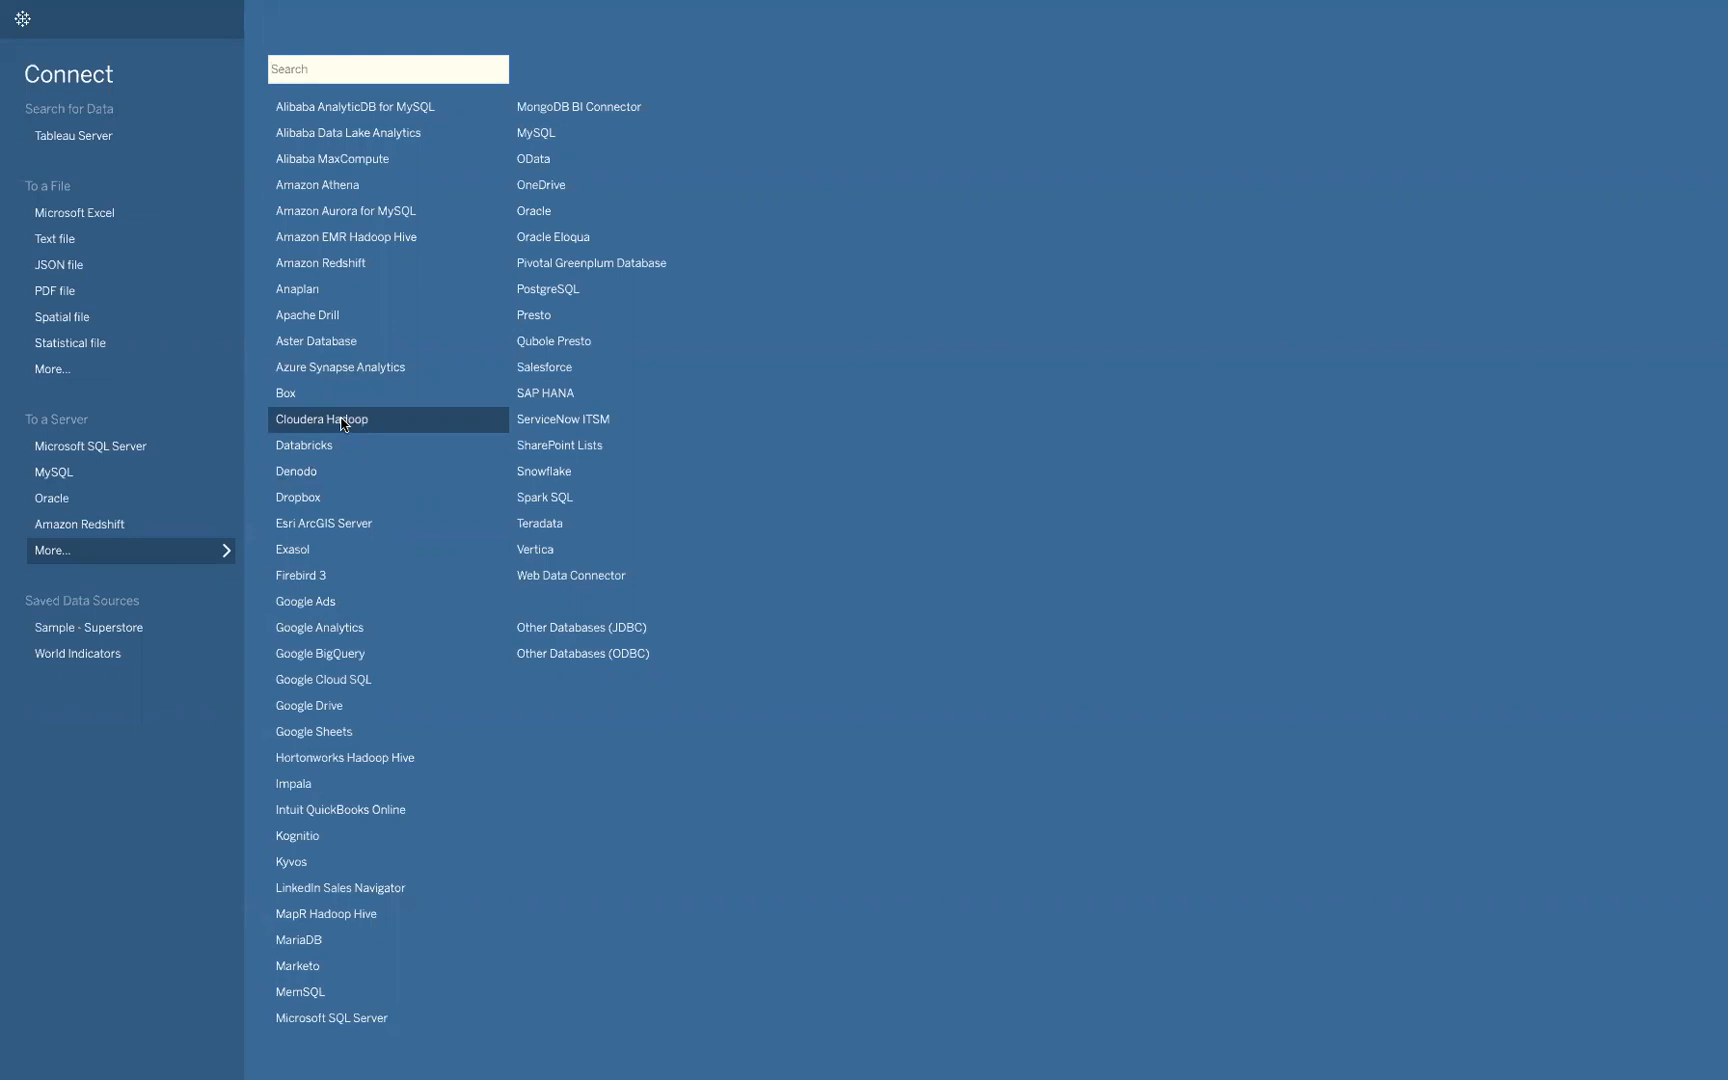
{"action": "left_click", "coordinate": [571, 292]}
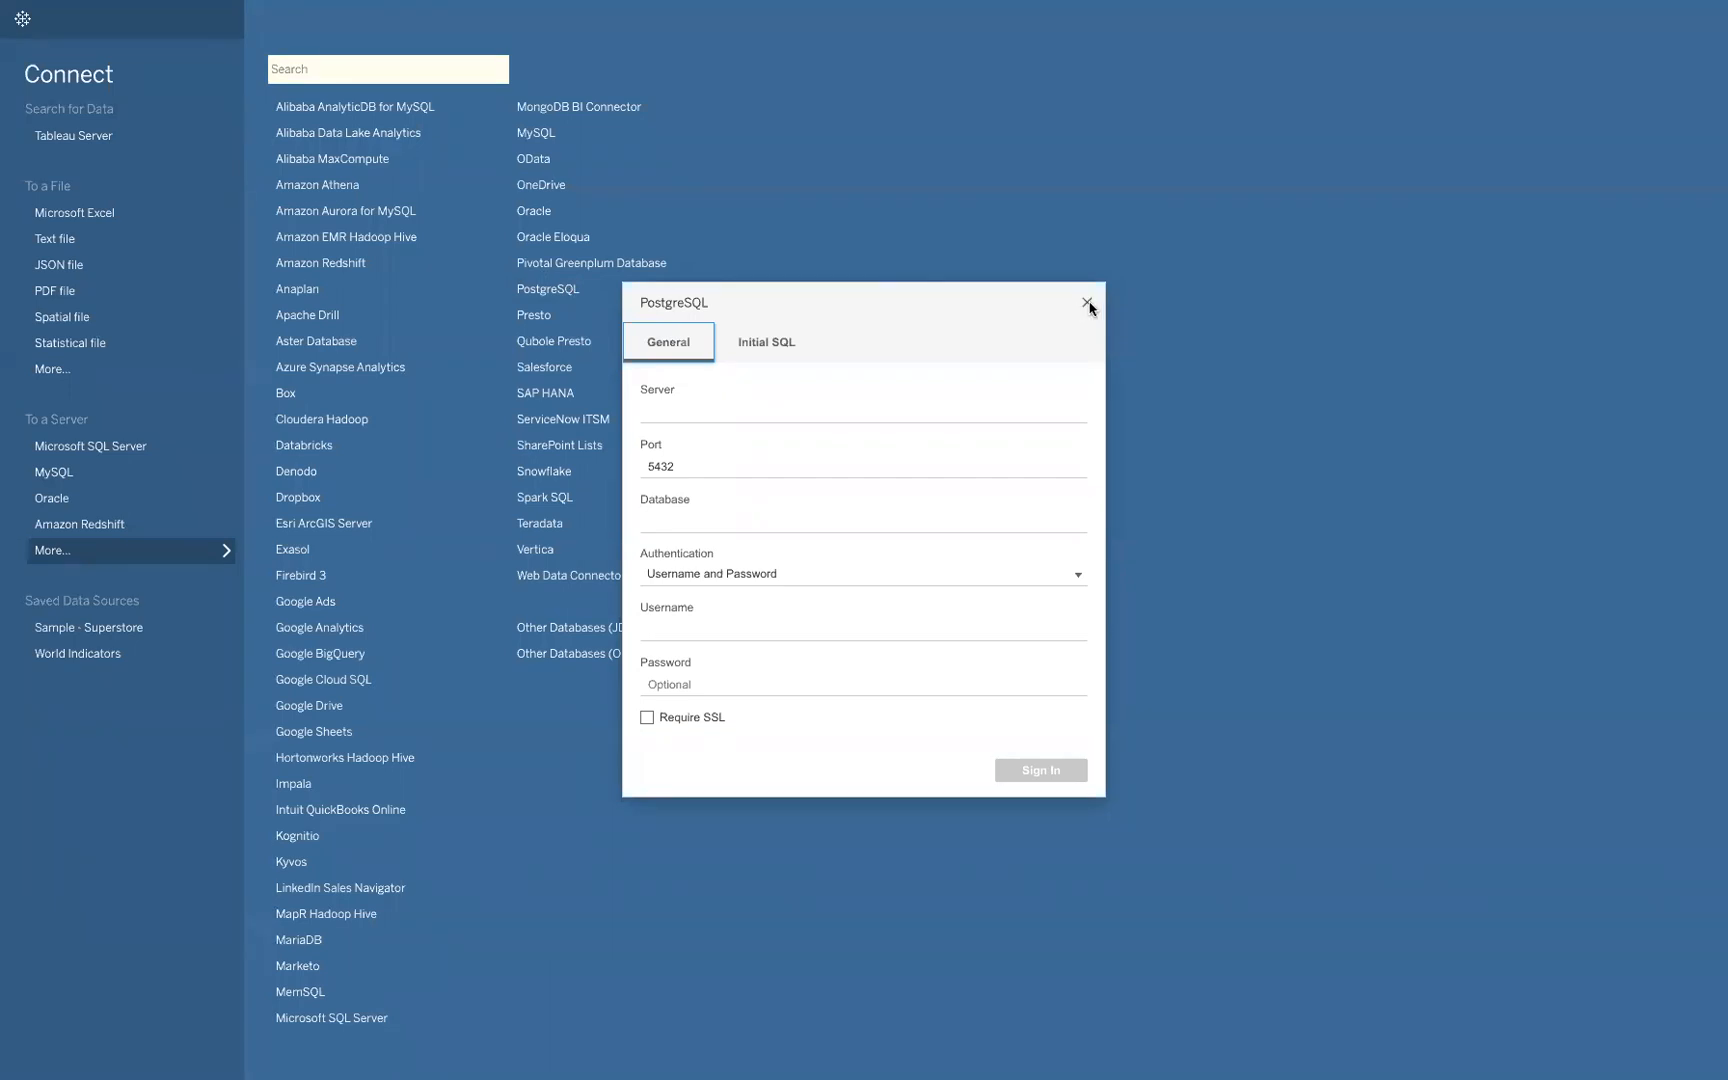
{"action": "left_click", "coordinate": [1087, 303]}
{"action": "left_click", "coordinate": [1038, 548]}
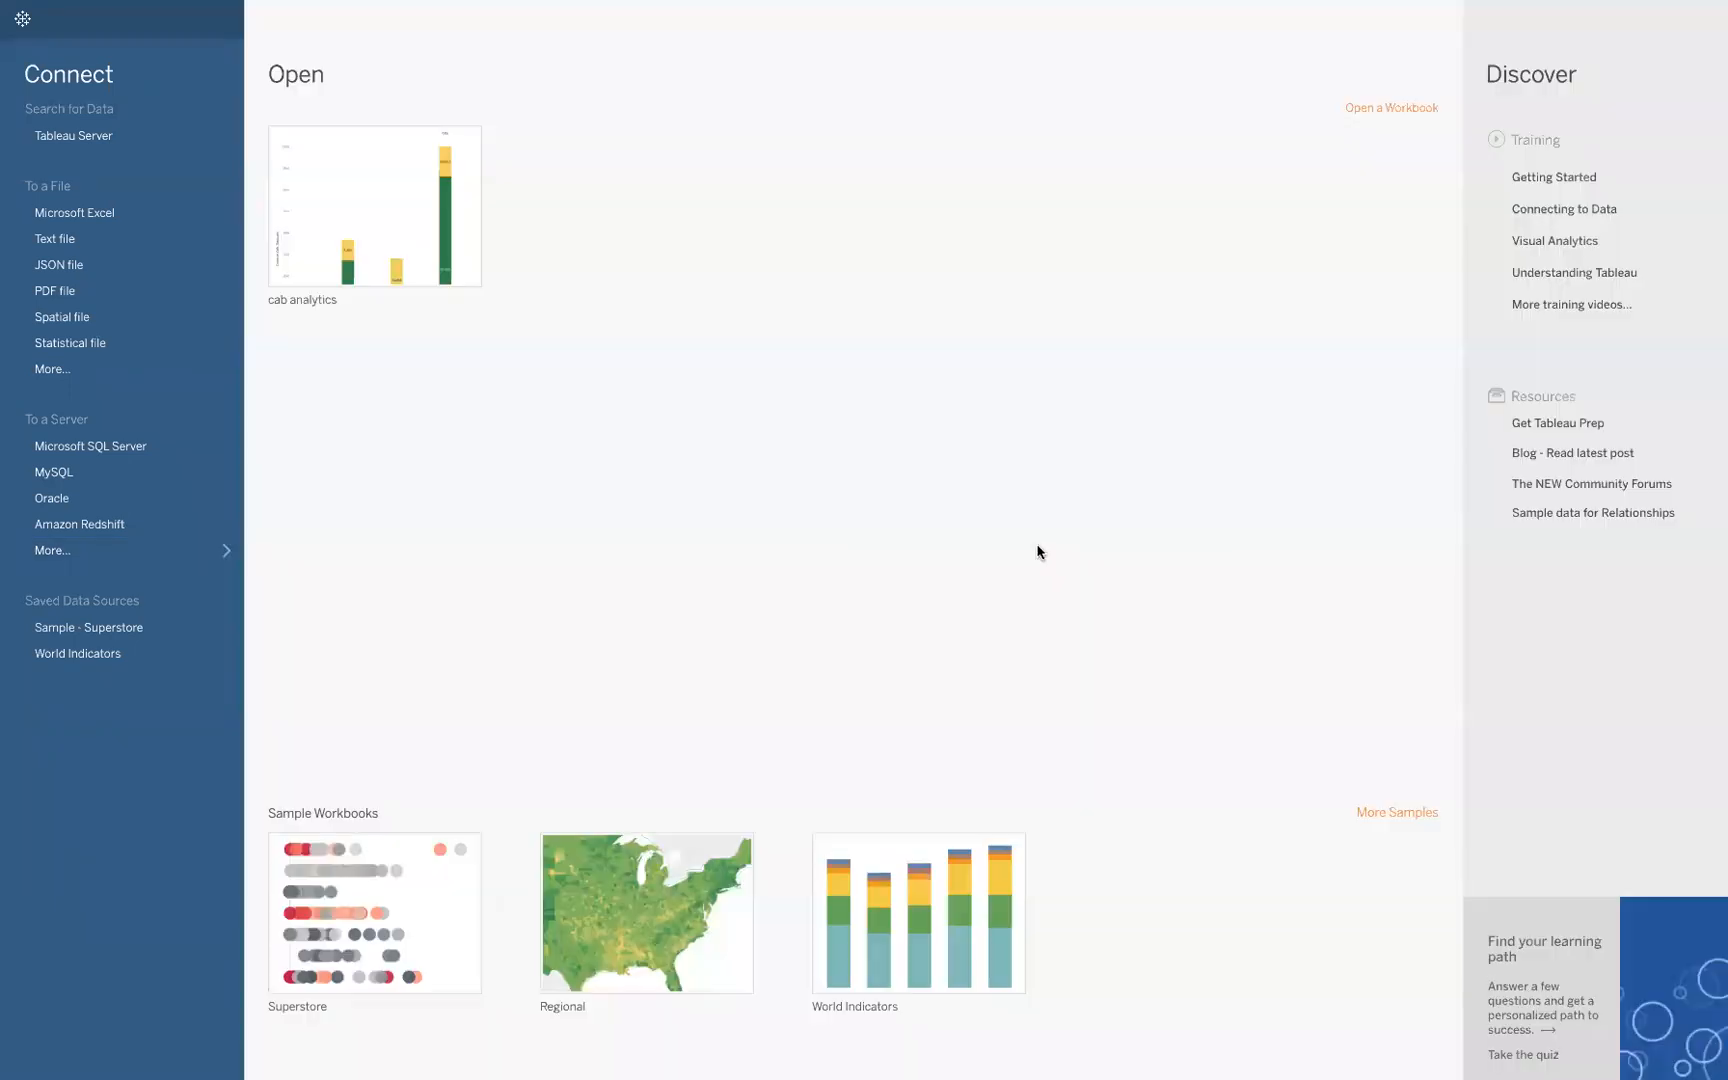
{"action": "mouse_move", "coordinate": [928, 27]}
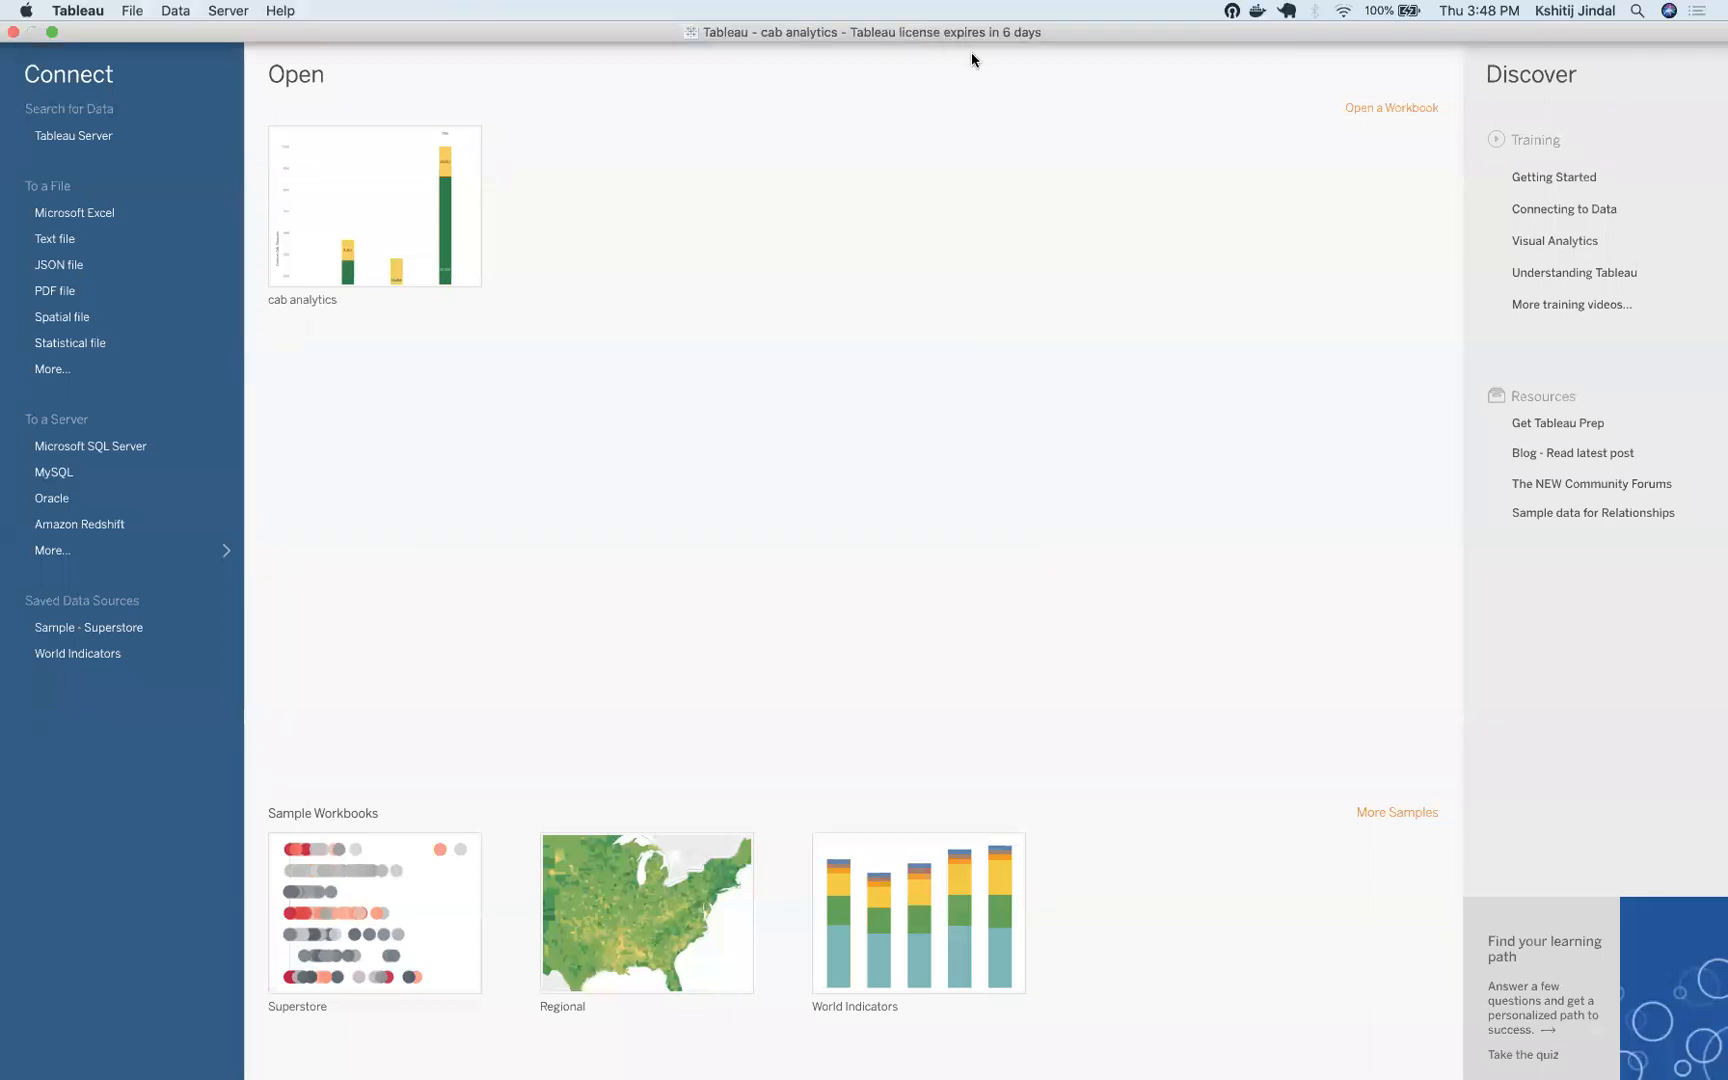